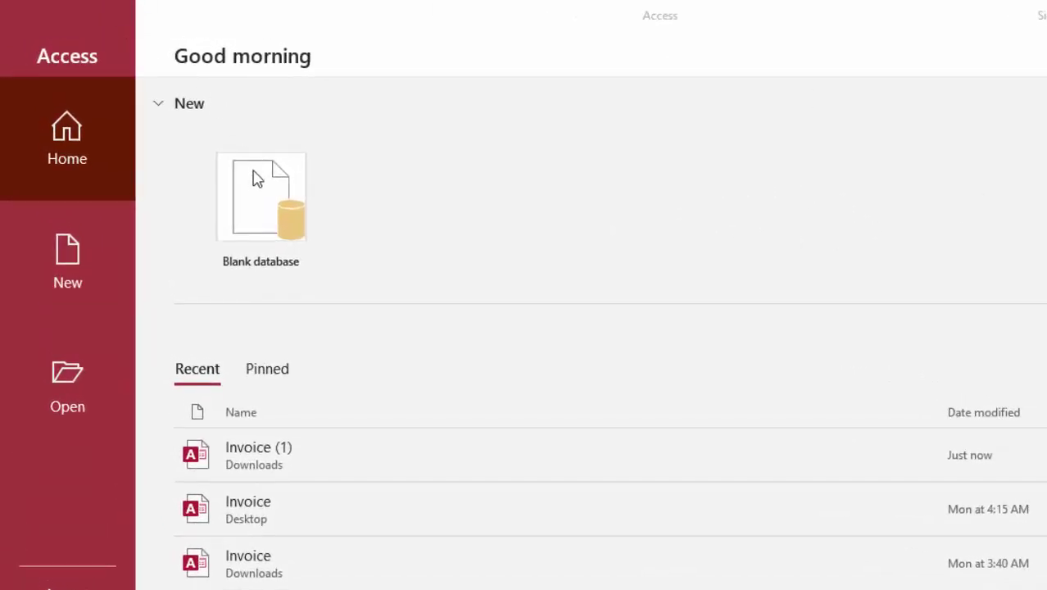
# Create the blank database Database52, which opens with an empty Table1.
pyautogui.click(257, 183)
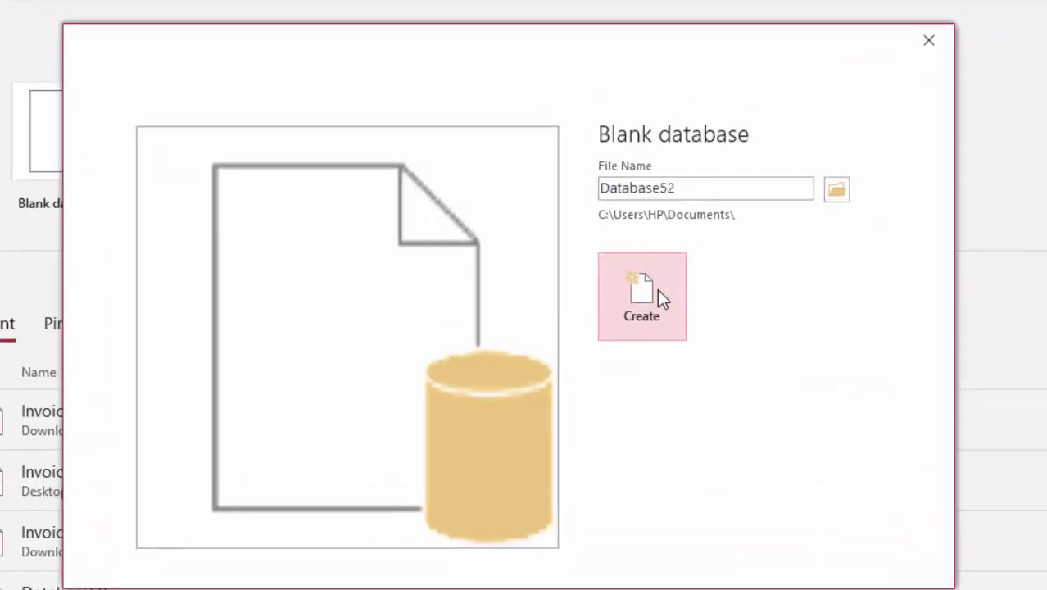
pyautogui.click(656, 289)
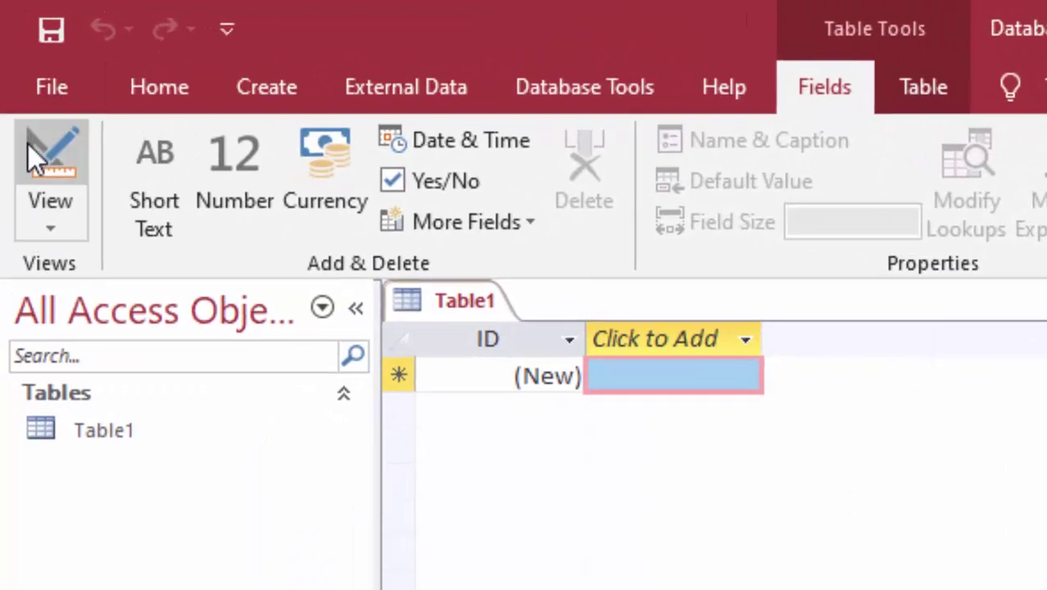
# Save the table as Table1 in Design view and add a Name of Student Short Text field.
pyautogui.click(28, 144)
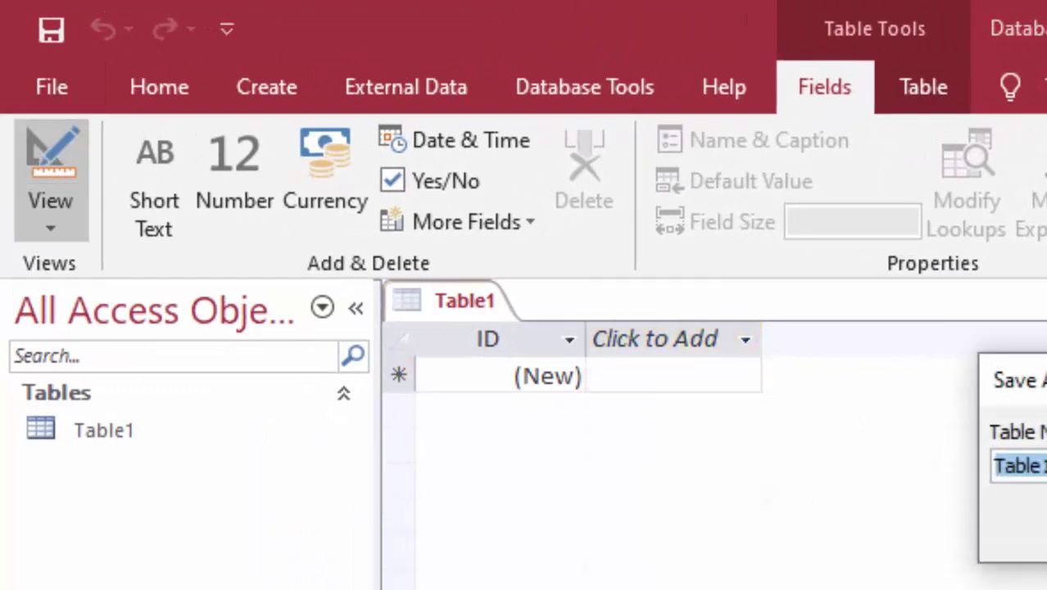
pyautogui.press('Return')
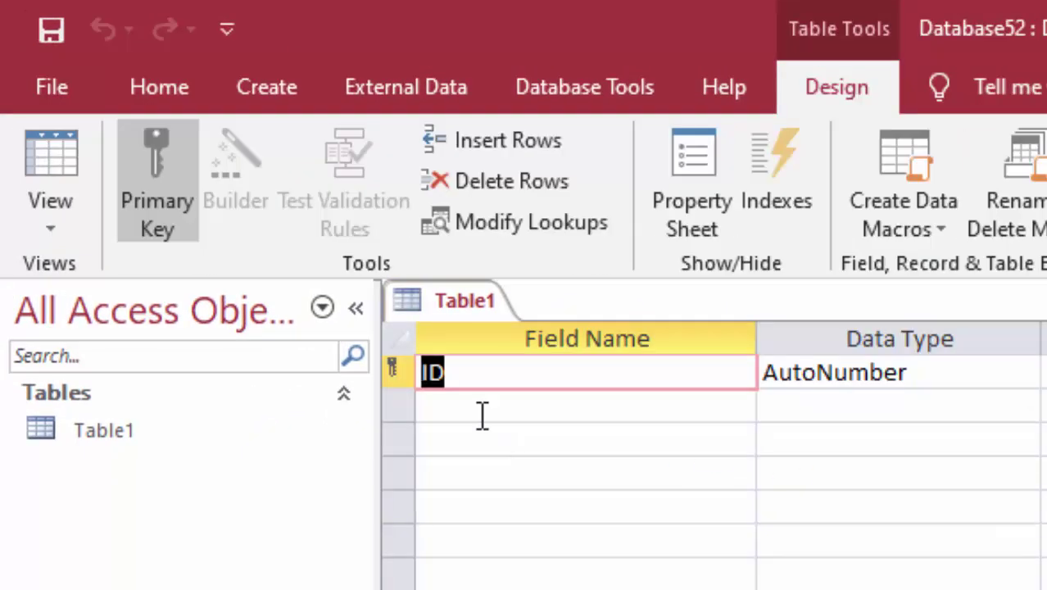
pyautogui.click(483, 414)
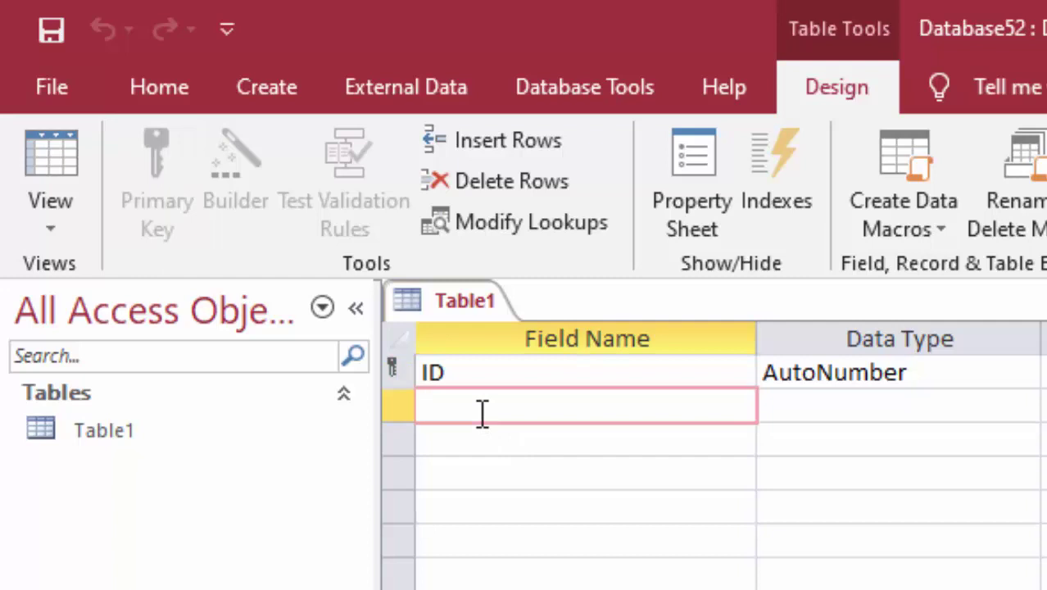
pyautogui.write('u')
pyautogui.write('N')
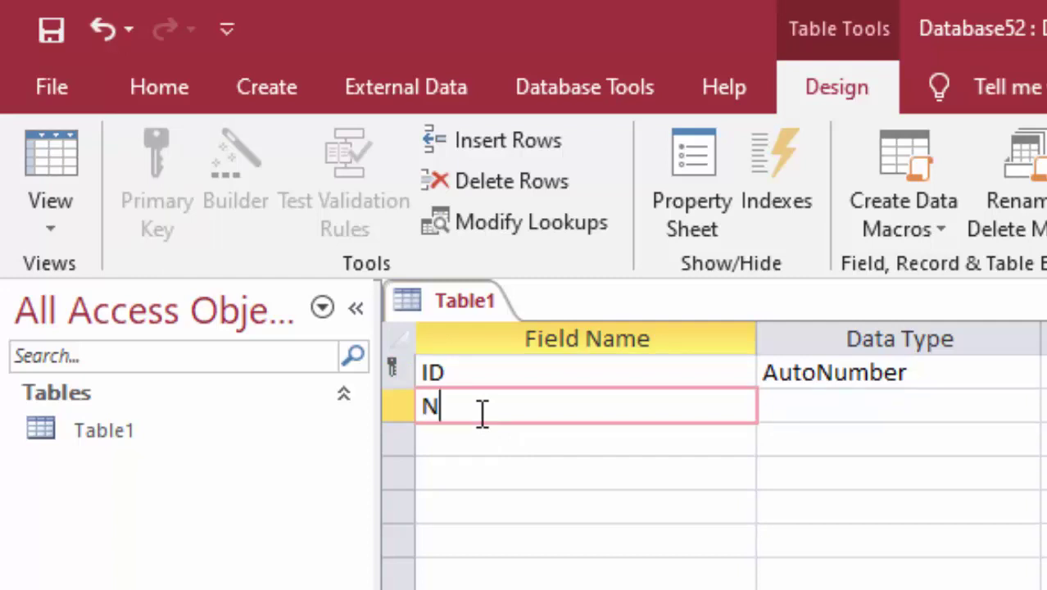
pyautogui.write('ame o')
pyautogui.write('f S')
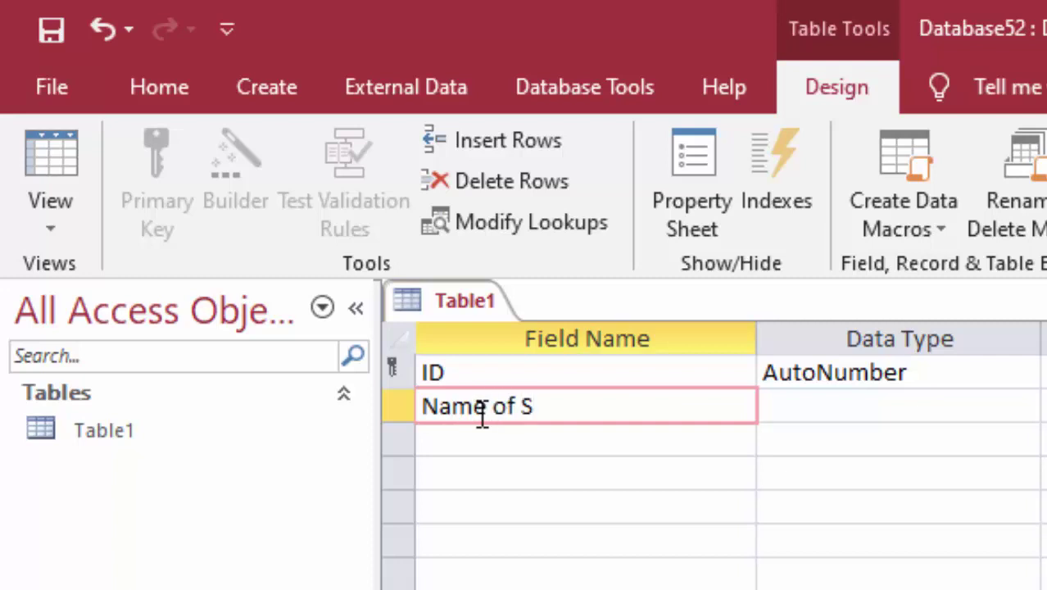
pyautogui.write('tuden')
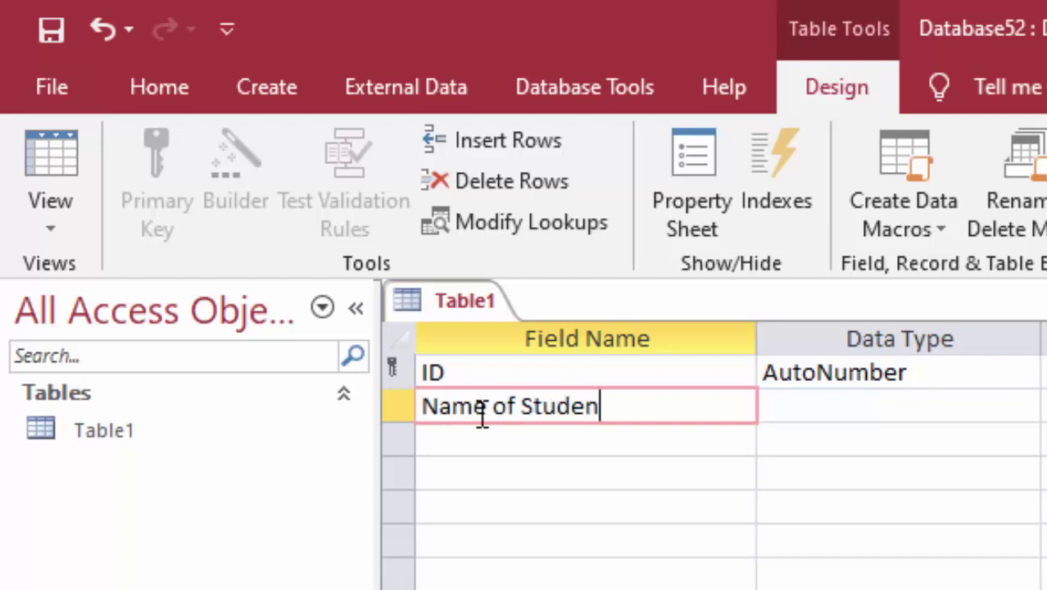
pyautogui.write('t')
pyautogui.click(875, 406)
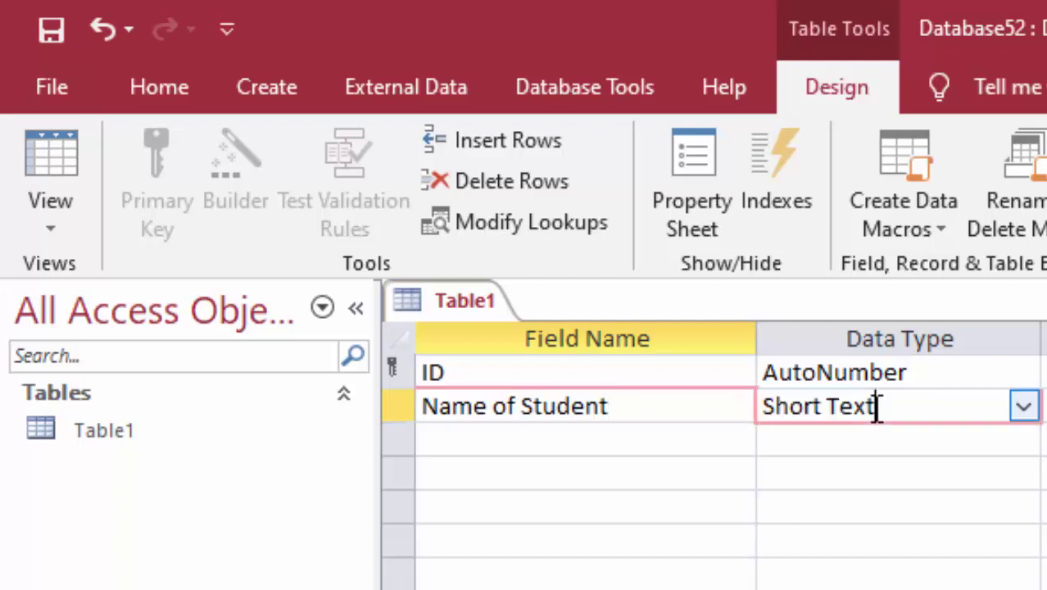
# Add Name of Father and City as Short Text fields.
pyautogui.click(533, 433)
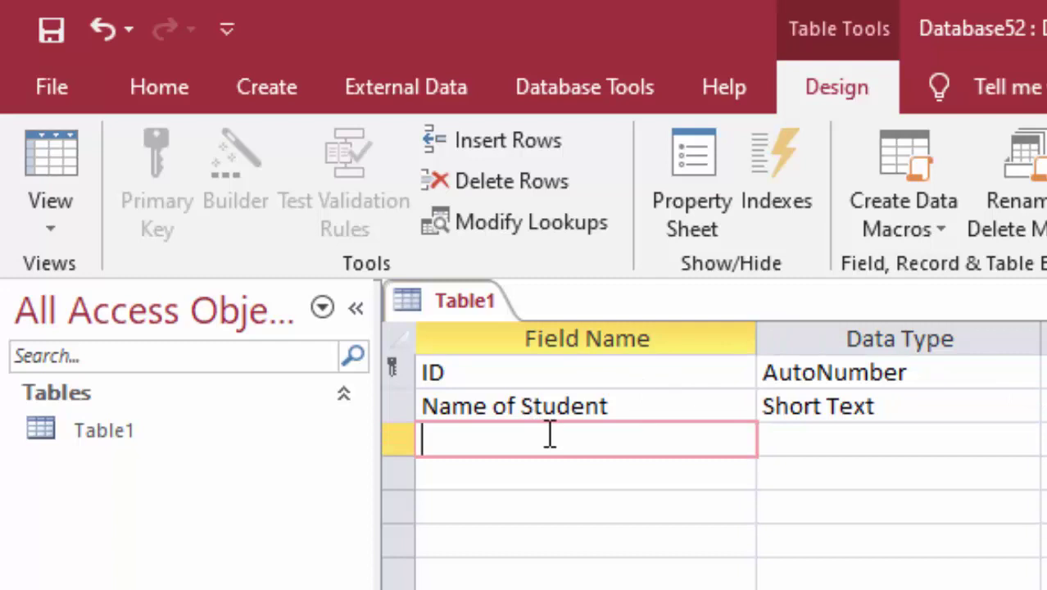
pyautogui.write('Fath')
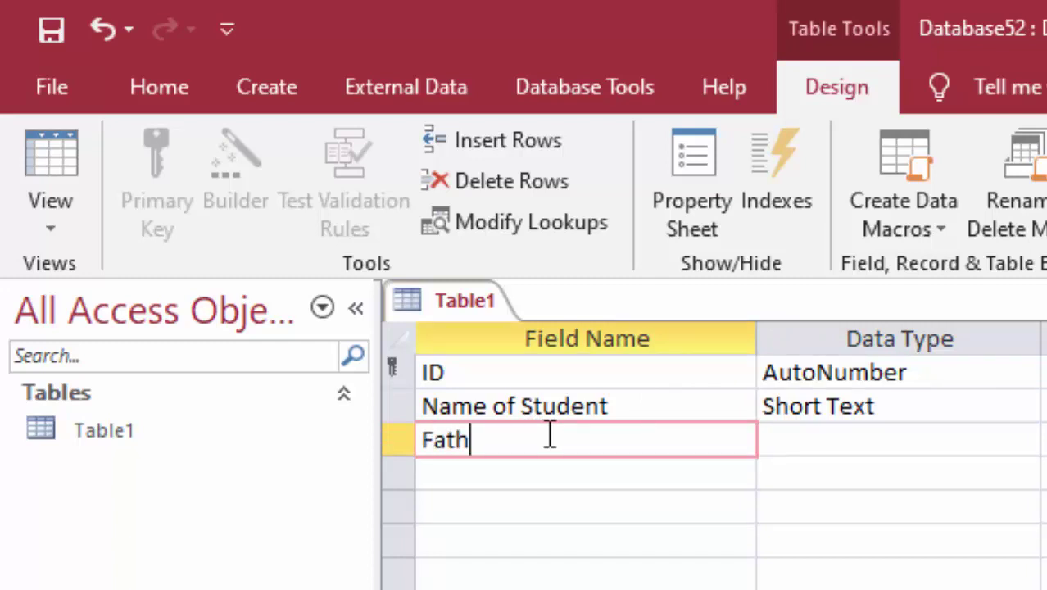
pyautogui.press('BackSpace')
pyautogui.press('BackSpace')
pyautogui.press('BackSpace')
pyautogui.press('BackSpace')
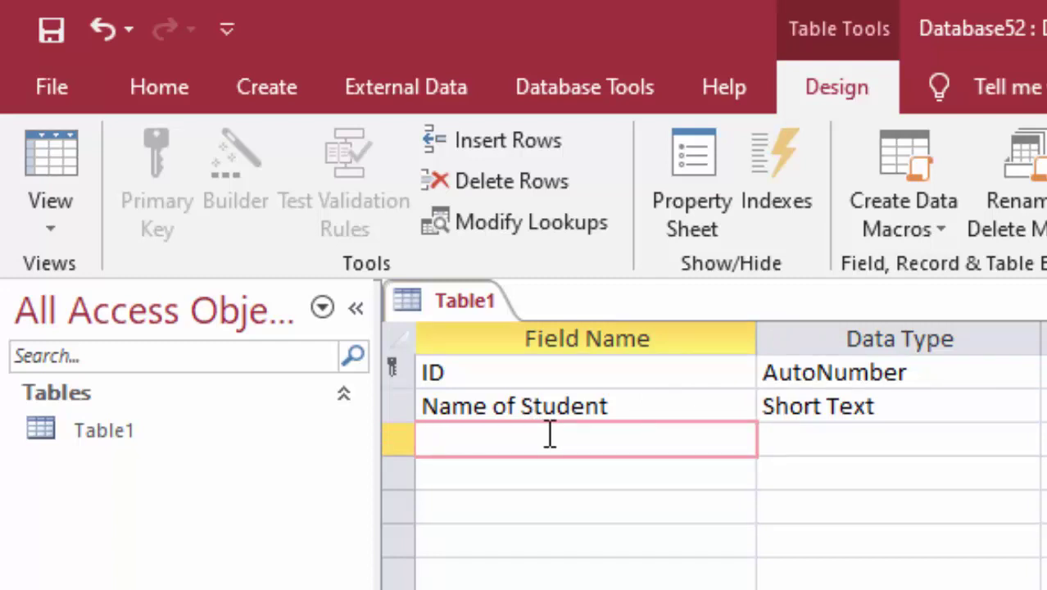
pyautogui.write('Name ')
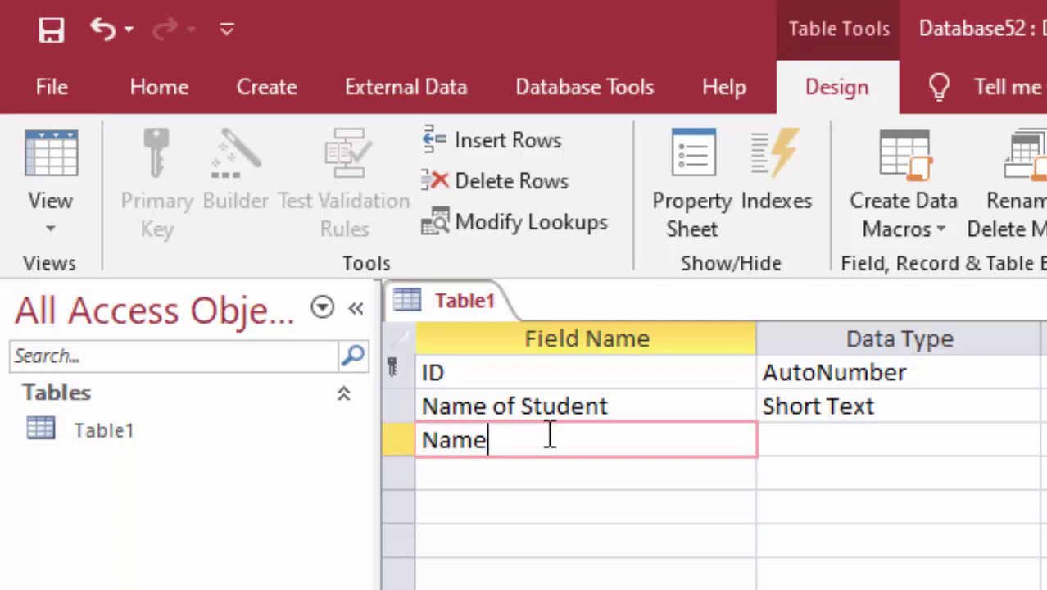
pyautogui.write('of ')
pyautogui.write('Fat')
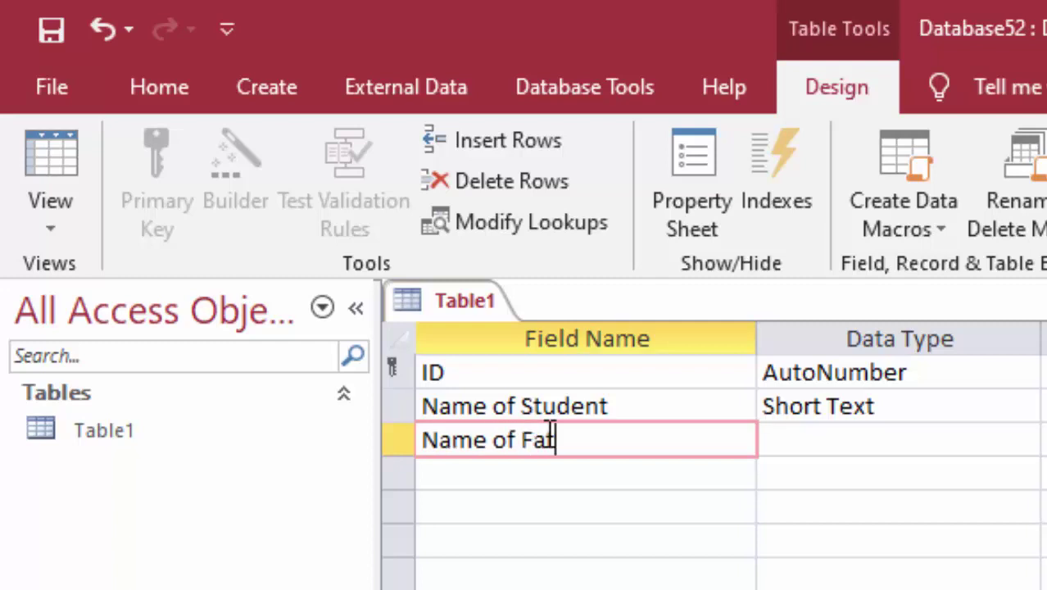
pyautogui.write('her')
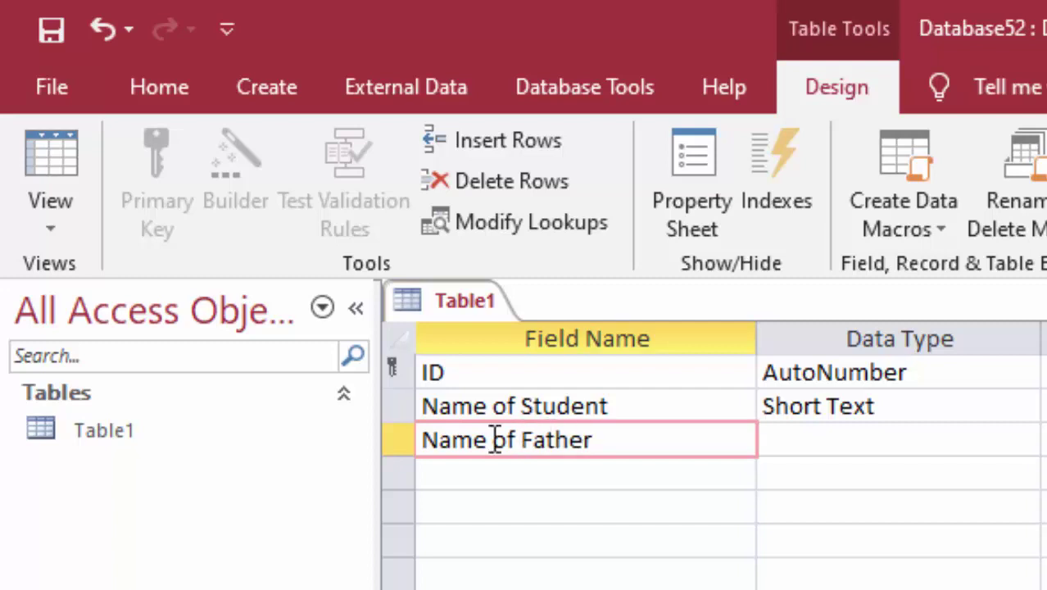
pyautogui.click(475, 477)
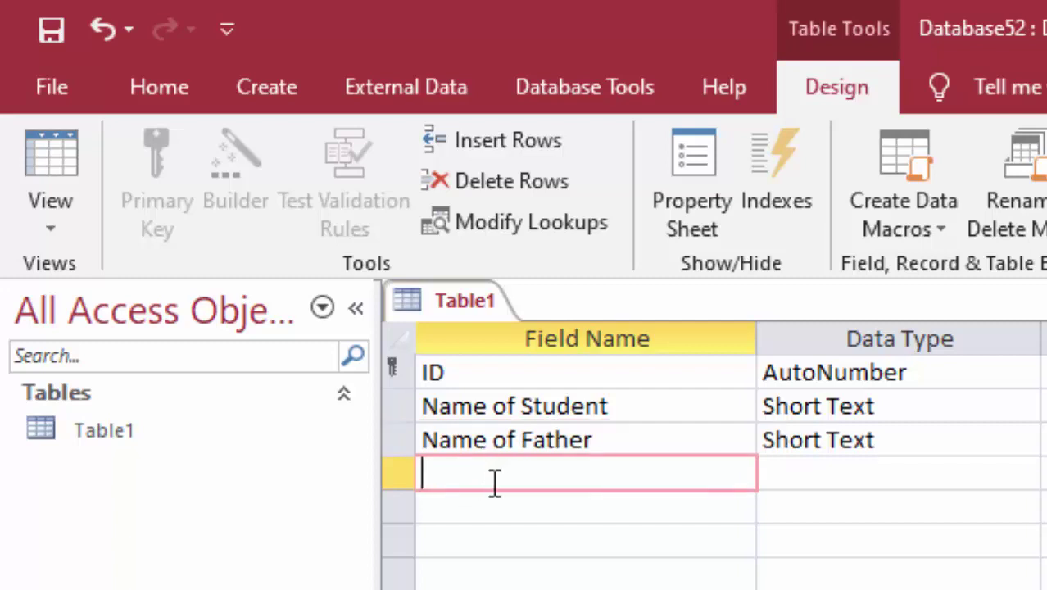
pyautogui.write('Ci')
pyautogui.write('ty')
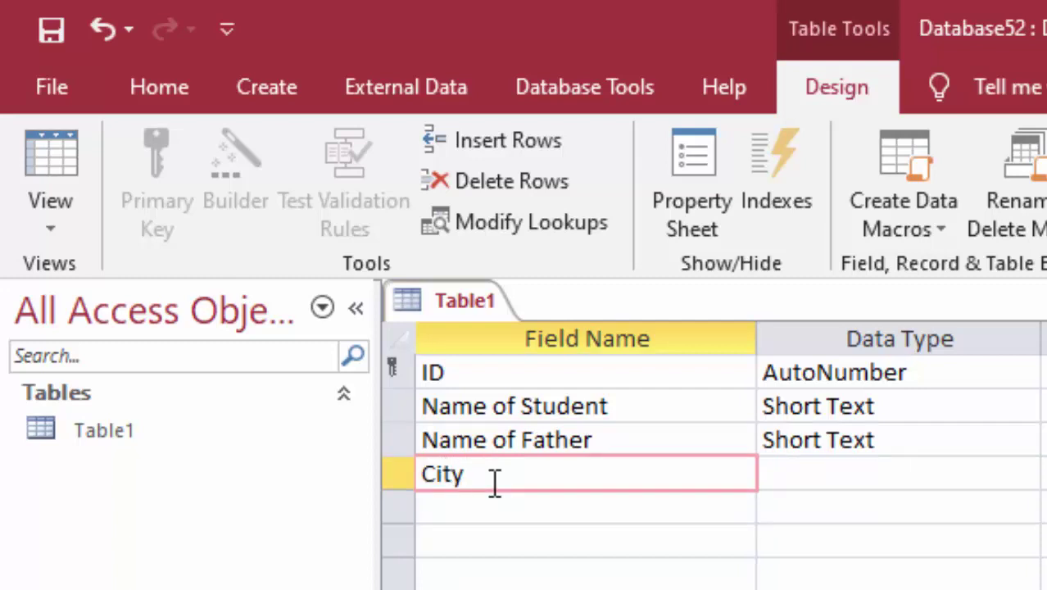
pyautogui.click(819, 476)
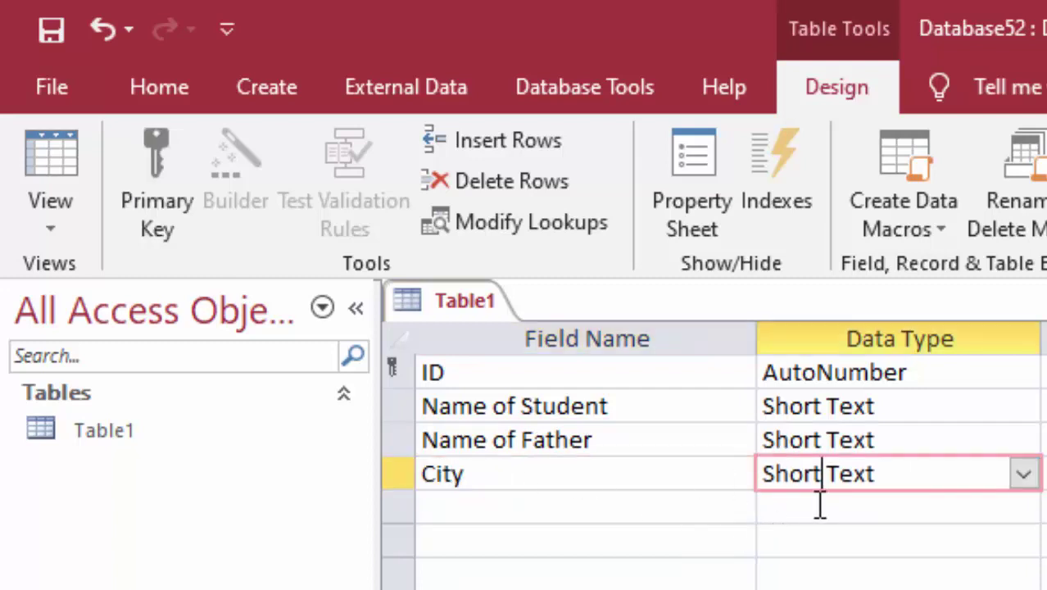
# Add a State Short Text field, then save Table1 and return to Datasheet view.
pyautogui.click(492, 510)
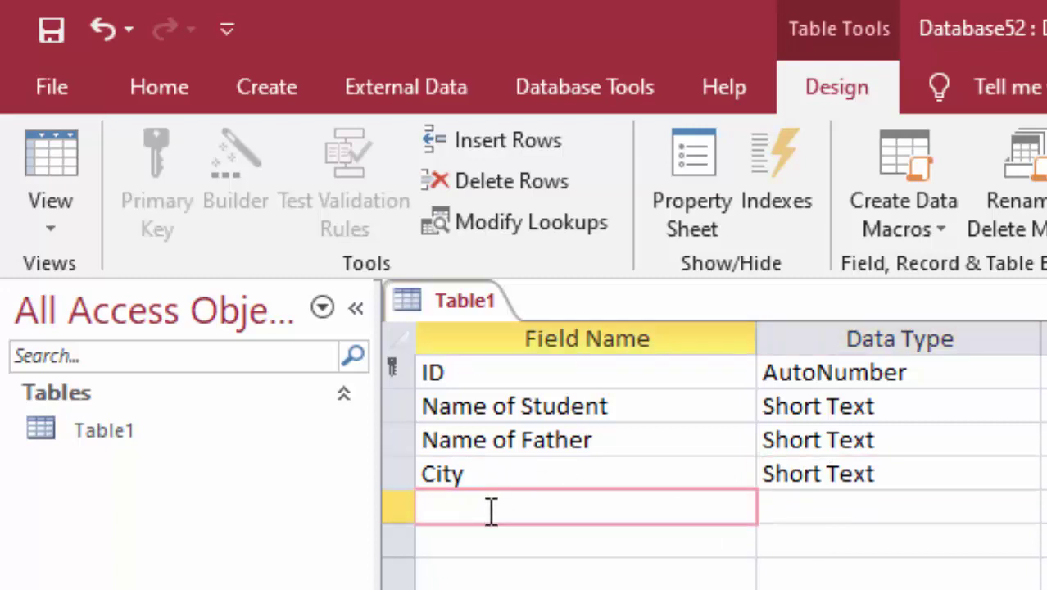
pyautogui.write('State')
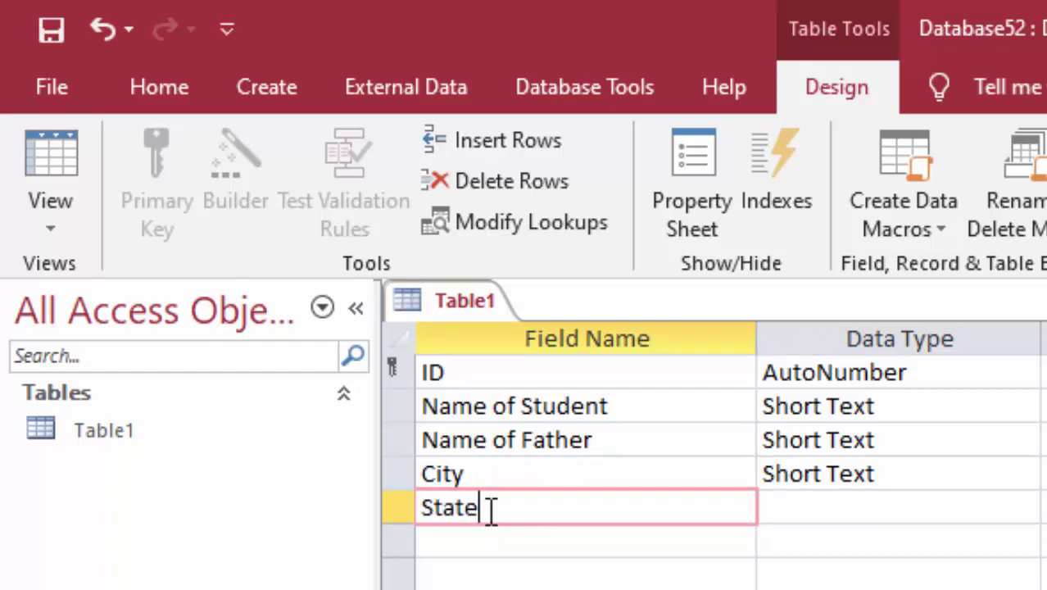
pyautogui.click(839, 514)
pyautogui.click(45, 160)
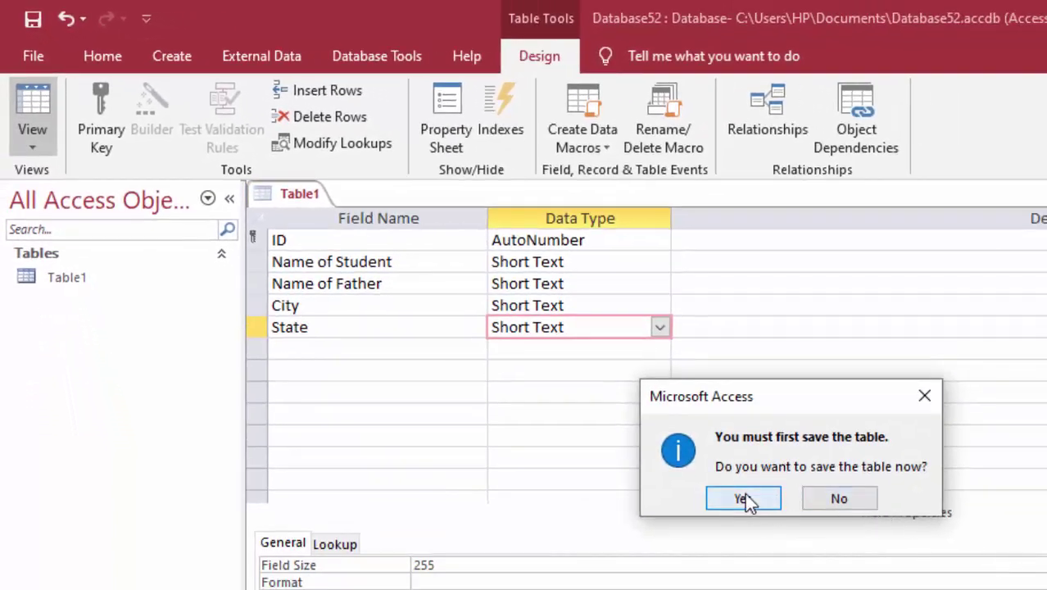
pyautogui.click(747, 496)
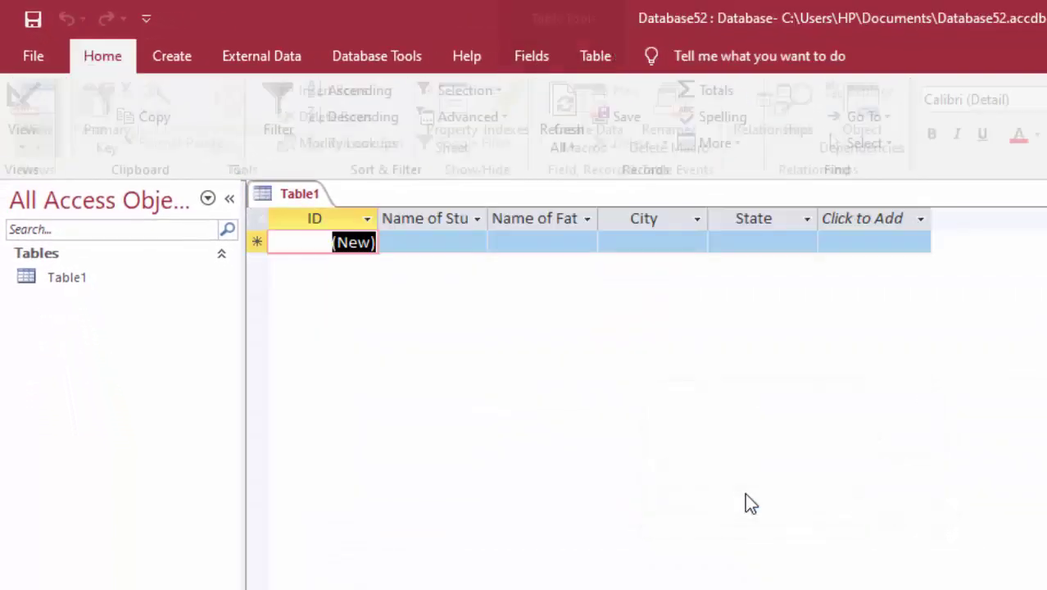
# Widen the Name of Student column and enter the student's name and father's name.
pyautogui.click(478, 219)
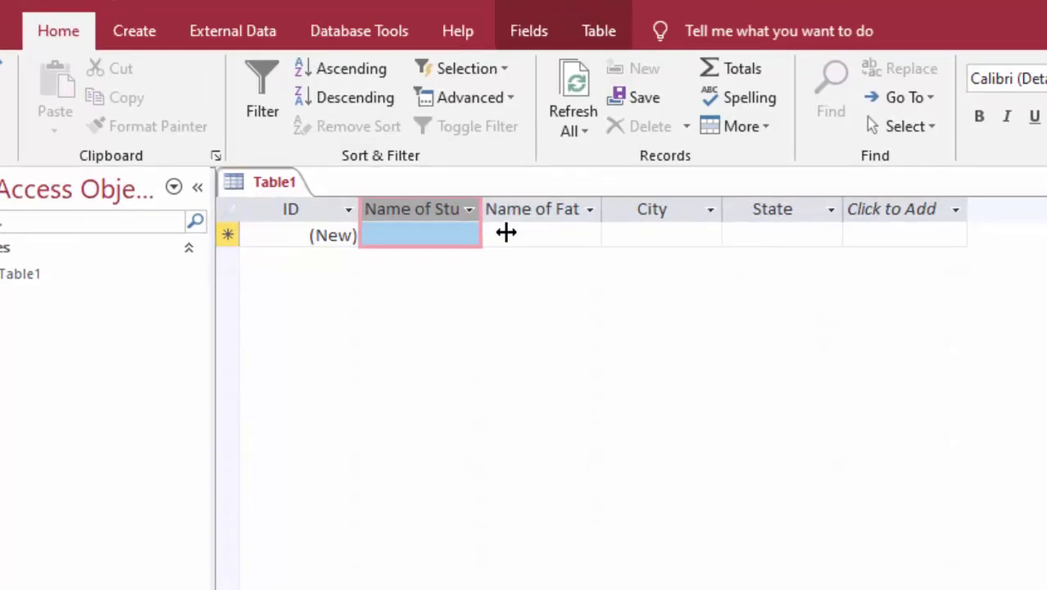
pyautogui.moveTo(488, 219); pyautogui.dragTo(534, 219)
pyautogui.click(449, 242)
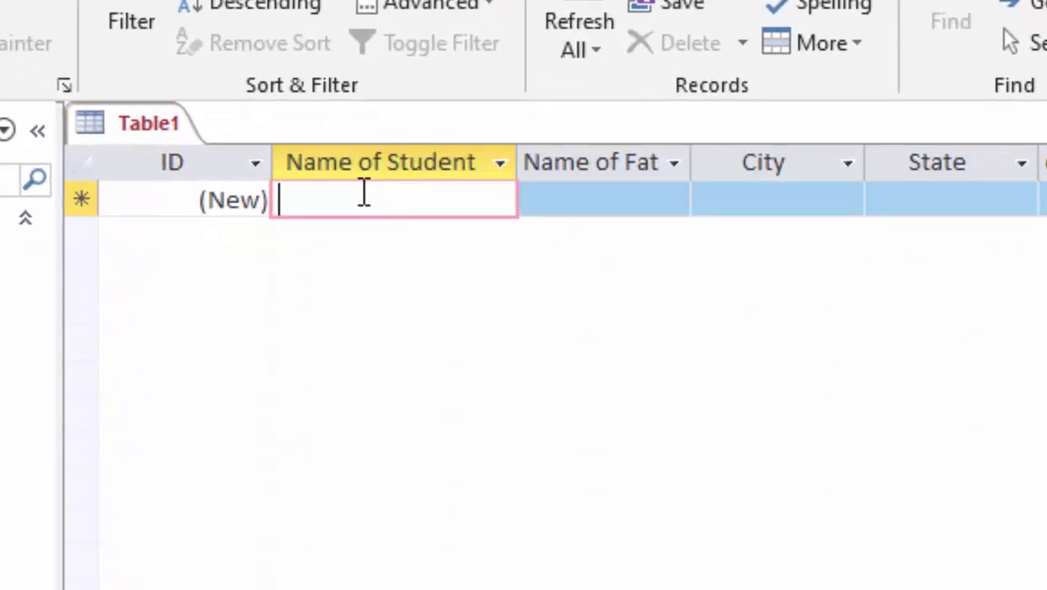
pyautogui.write('Ram')
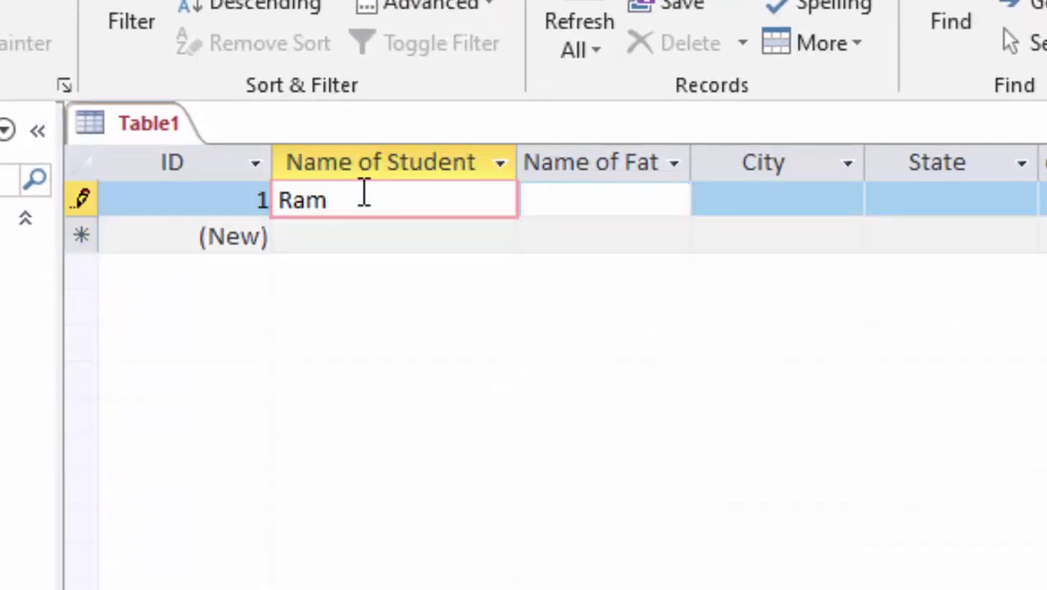
pyautogui.press('Tab')
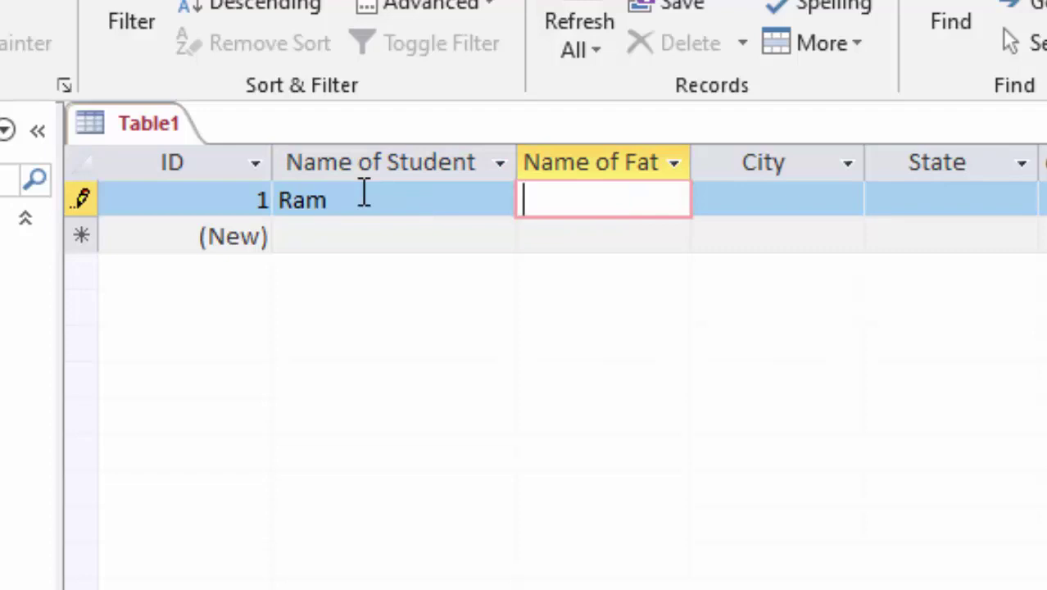
pyautogui.write('A')
pyautogui.write('wani')
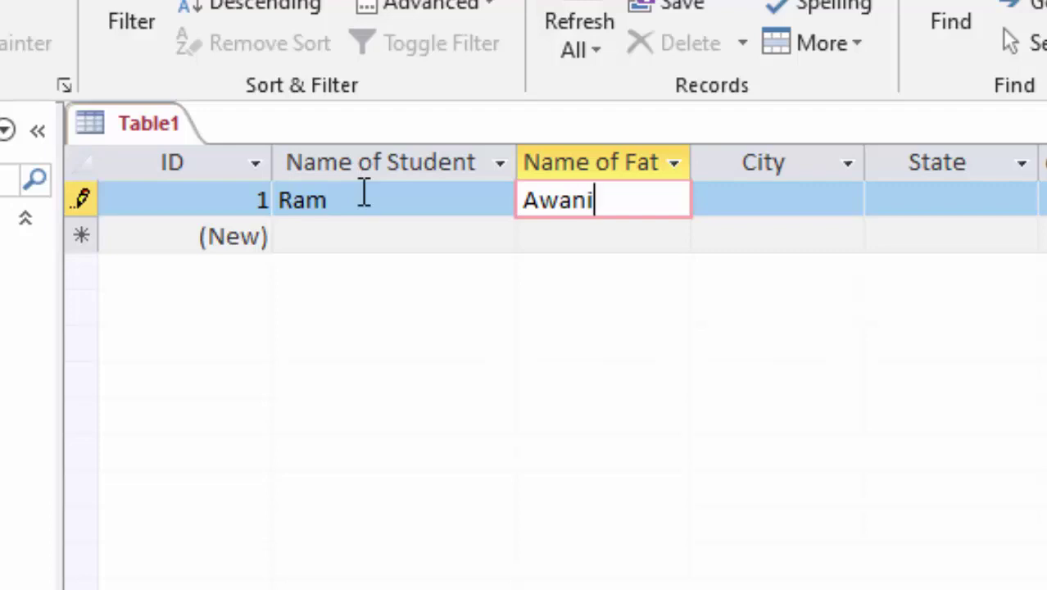
pyautogui.write('sh')
pyautogui.write('Kuma')
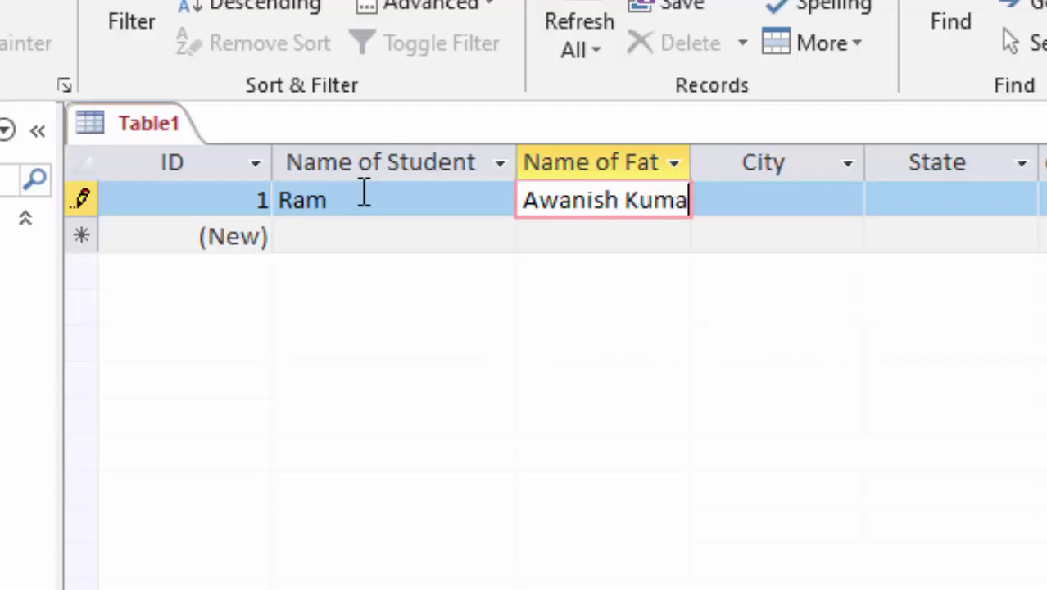
pyautogui.write('r')
pyautogui.press('Tab')
# Enter city Deoria and state UP, then save the record.
pyautogui.write('D')
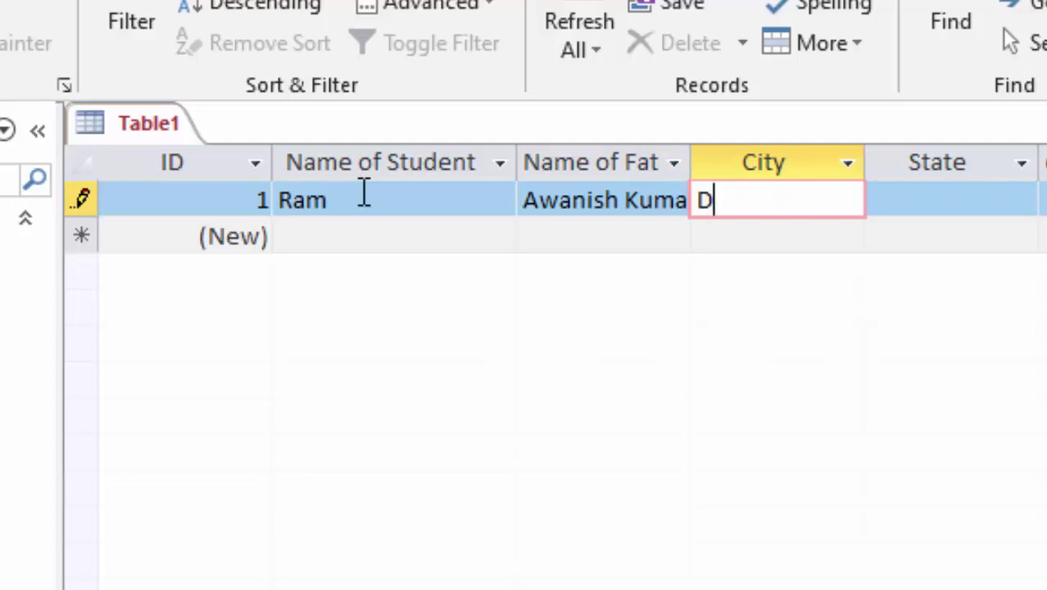
pyautogui.write('eor')
pyautogui.write('ia')
pyautogui.press('Tab')
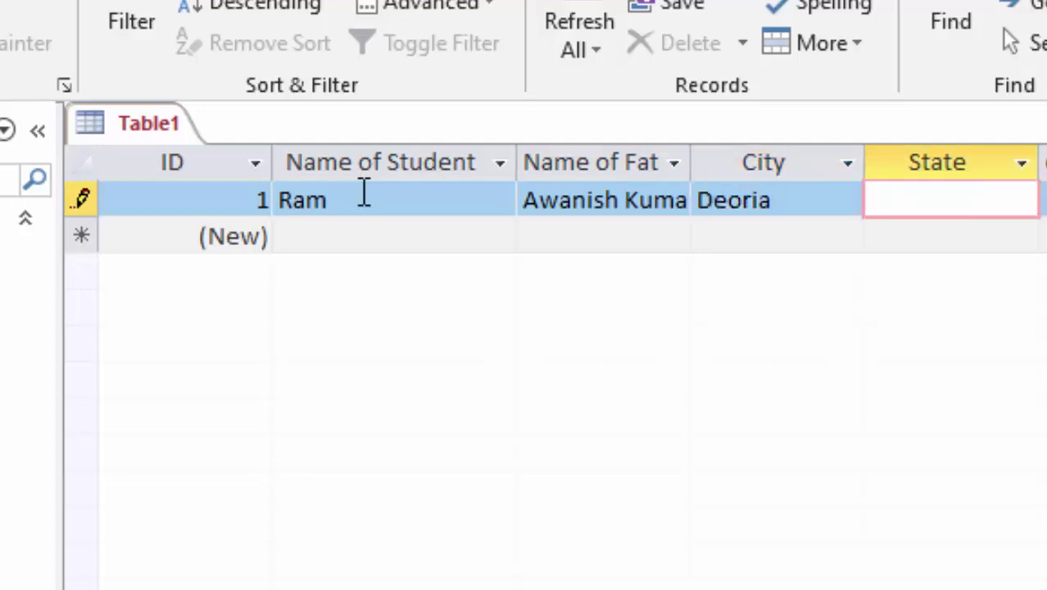
pyautogui.write('UP')
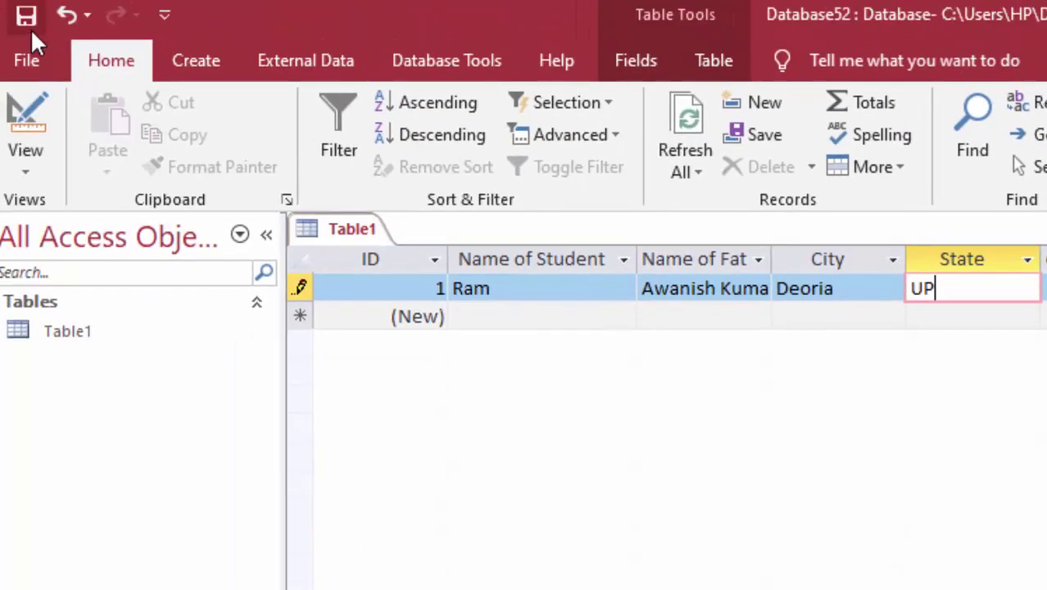
pyautogui.click(30, 29)
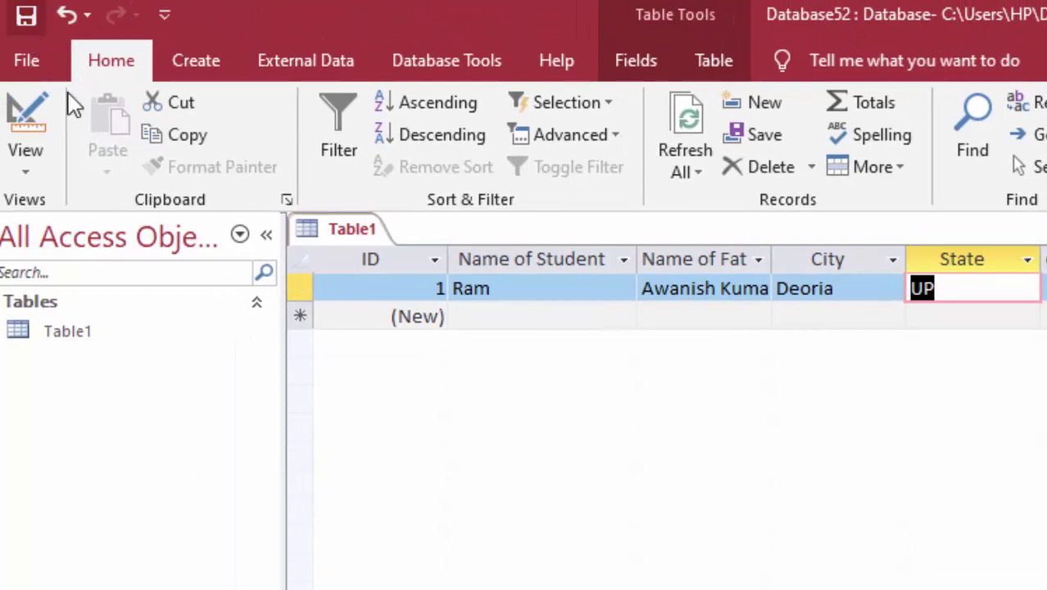
# Discard the stray Table2 object.
pyautogui.rightClick(114, 466)
pyautogui.click(230, 533)
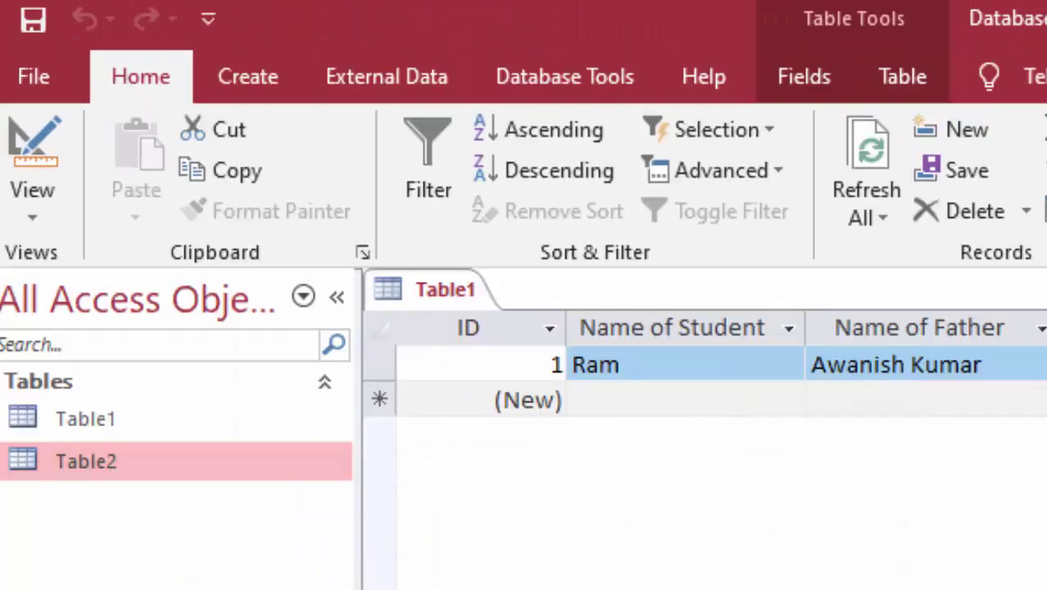
pyautogui.press('Return')
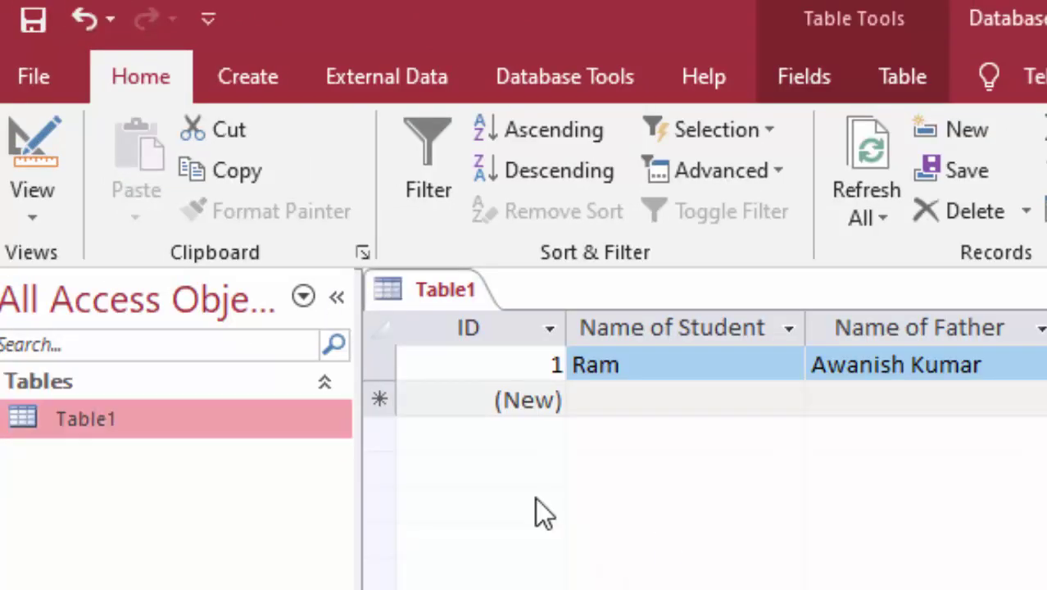
# In the Form Wizard, pick Name of Student, Name of Father, City and State in Columnar layout.
pyautogui.click(277, 90)
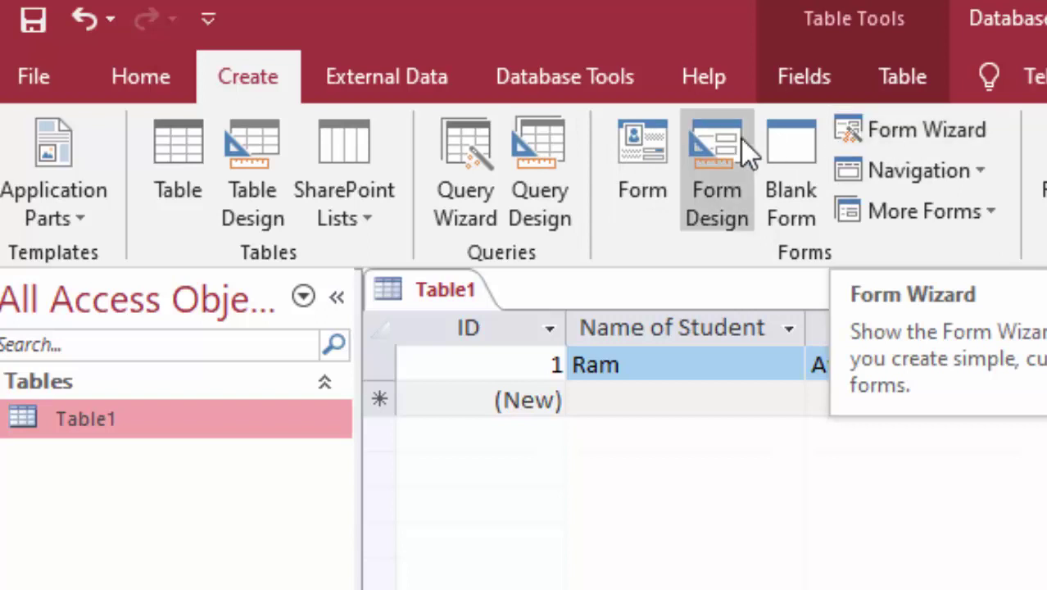
pyautogui.click(942, 134)
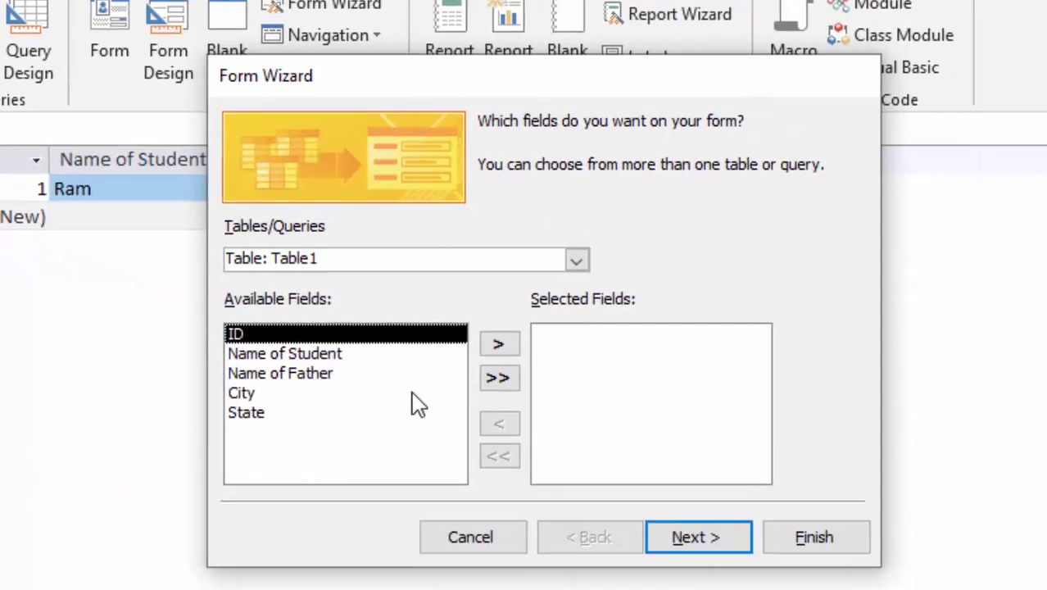
pyautogui.click(328, 353)
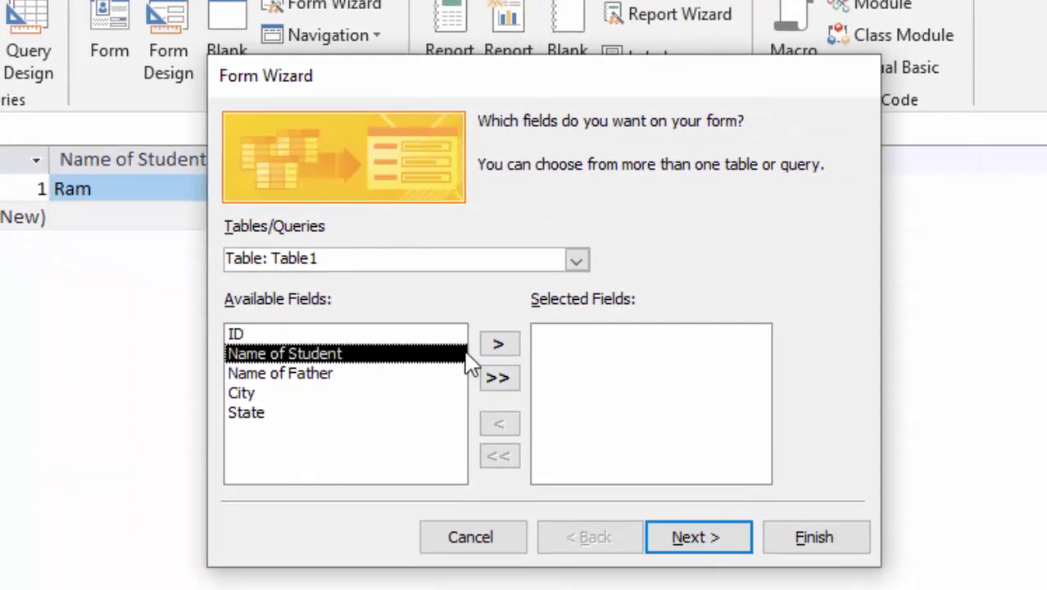
pyautogui.click(500, 345)
pyautogui.click(501, 345)
pyautogui.click(502, 345)
pyautogui.click(501, 345)
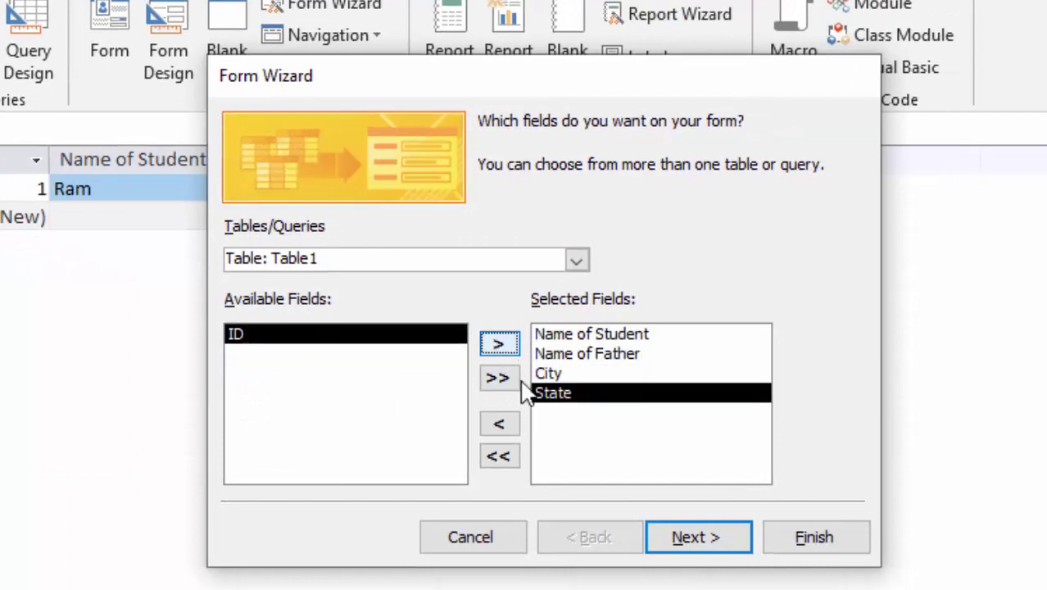
pyautogui.click(703, 540)
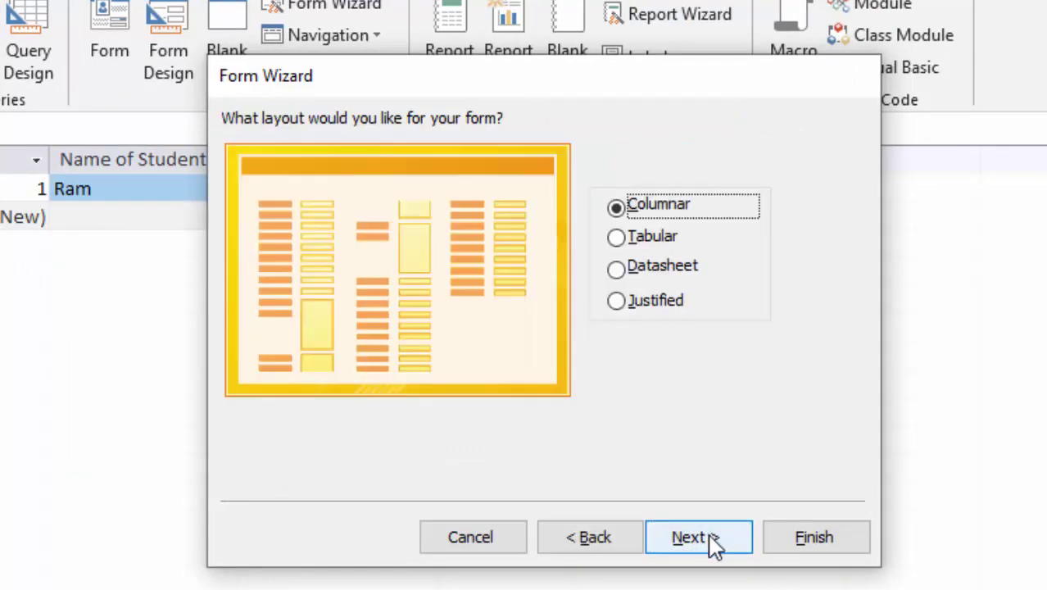
pyautogui.click(706, 541)
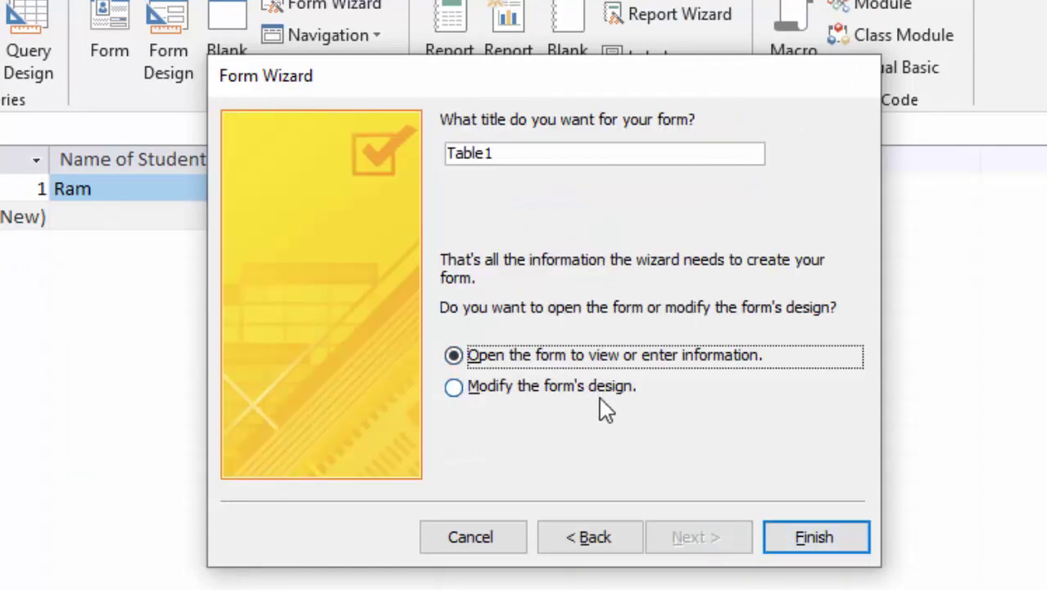
# Finish the wizard to create the Table1 form; renaming is refused while it is open.
pyautogui.click(795, 541)
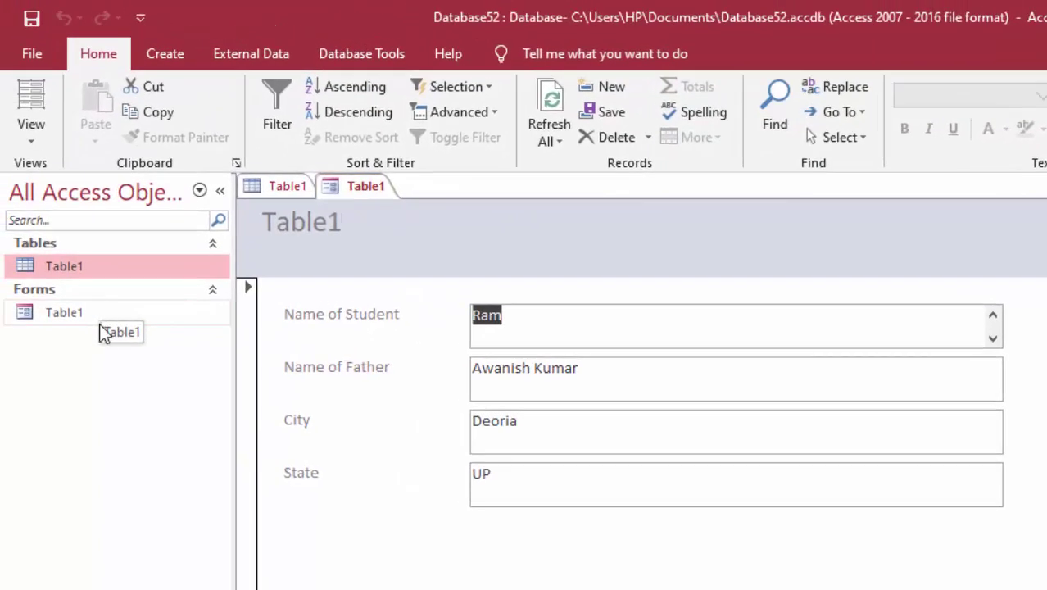
pyautogui.click(72, 319)
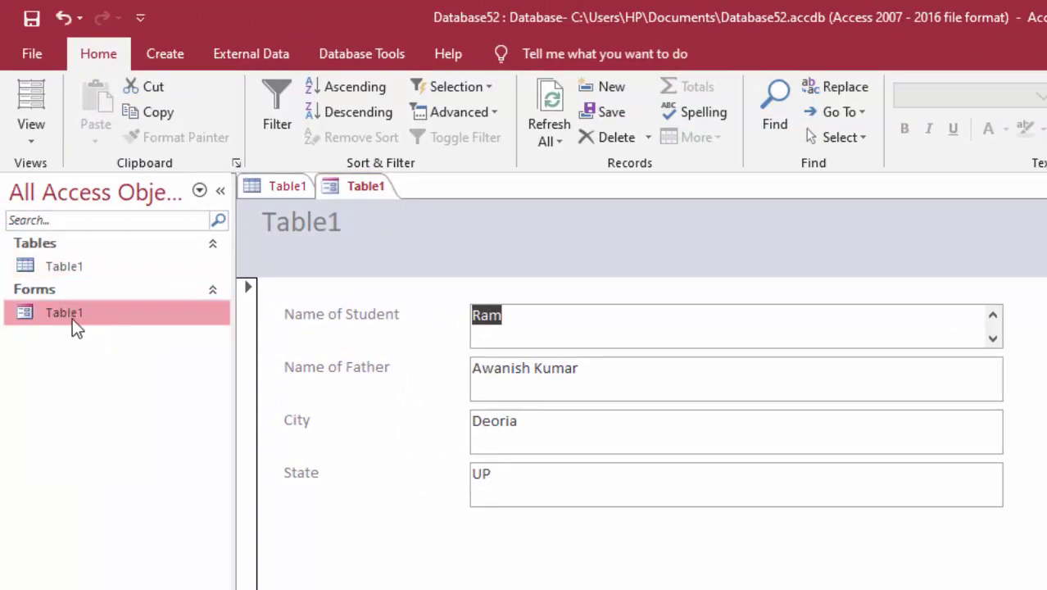
pyautogui.rightClick(127, 315)
pyautogui.click(203, 446)
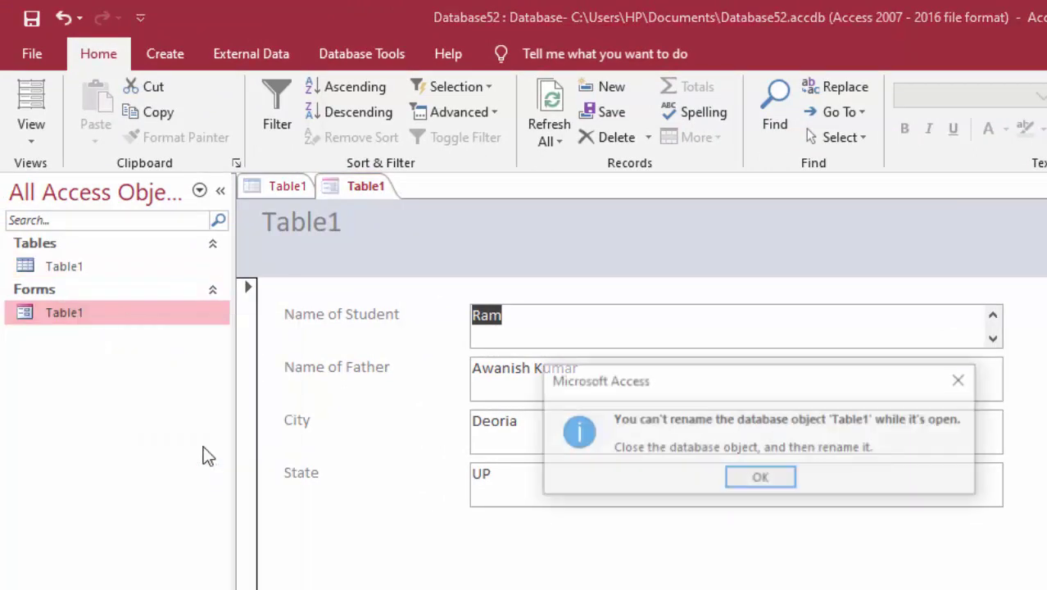
pyautogui.click(775, 469)
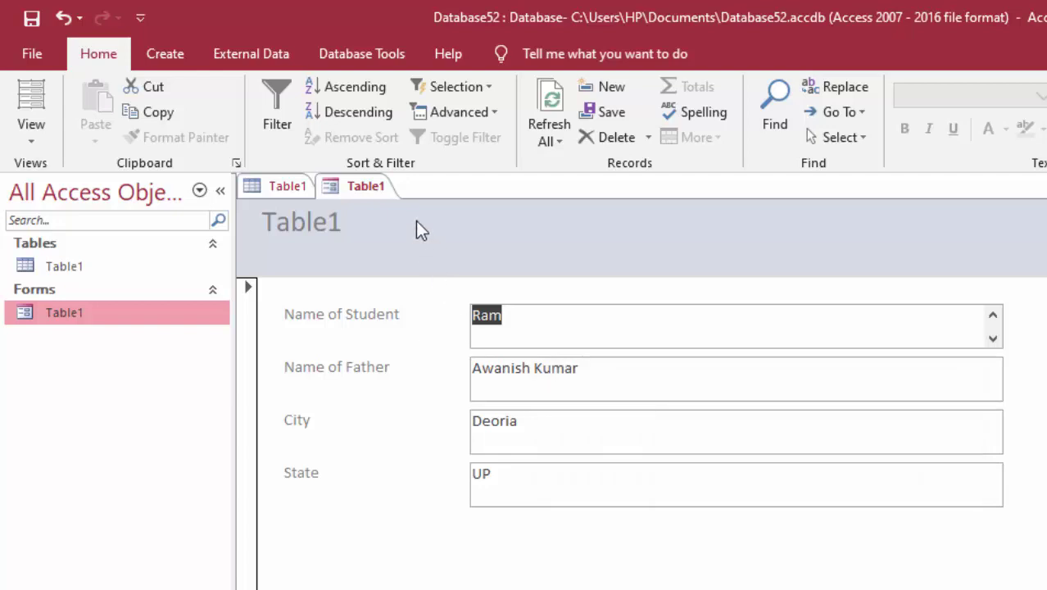
# Save and close the open form.
pyautogui.rightClick(358, 186)
pyautogui.click(386, 208)
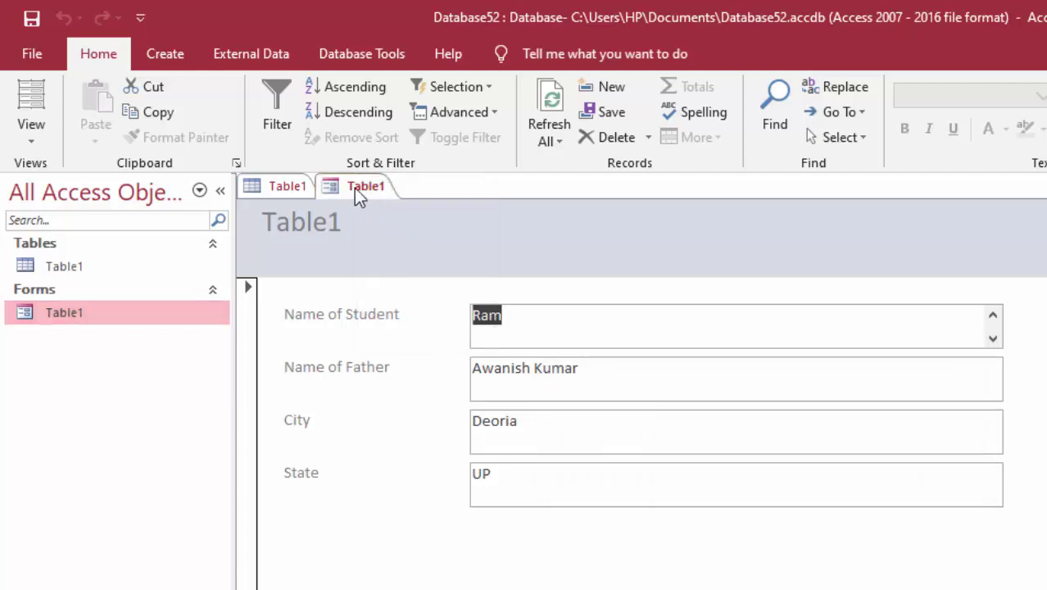
pyautogui.rightClick(357, 190)
pyautogui.click(375, 228)
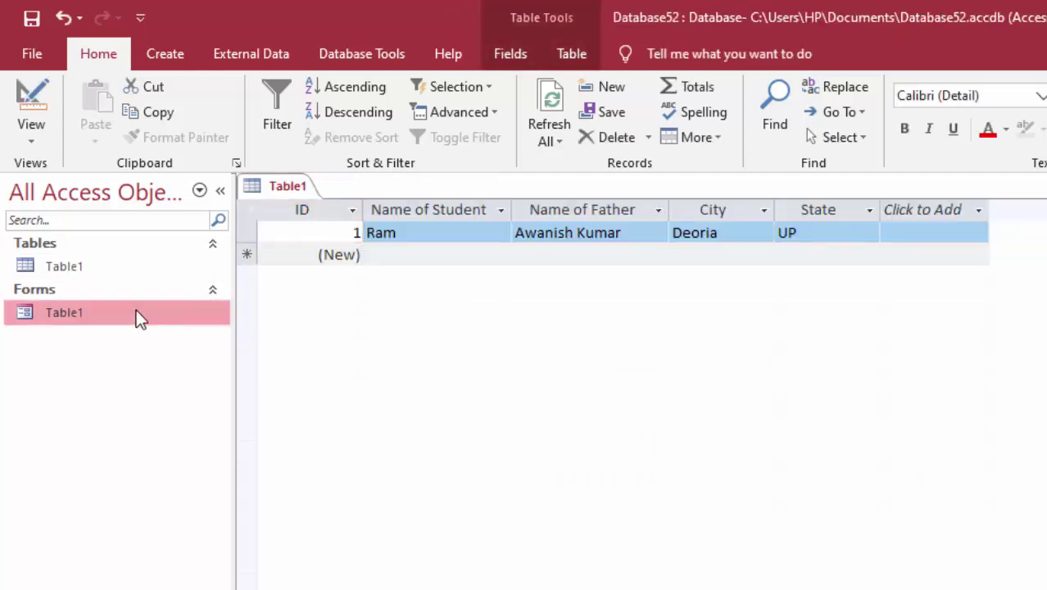
# Rename the Table1 form to Form1 in the Navigation Pane.
pyautogui.rightClick(135, 313)
pyautogui.click(220, 435)
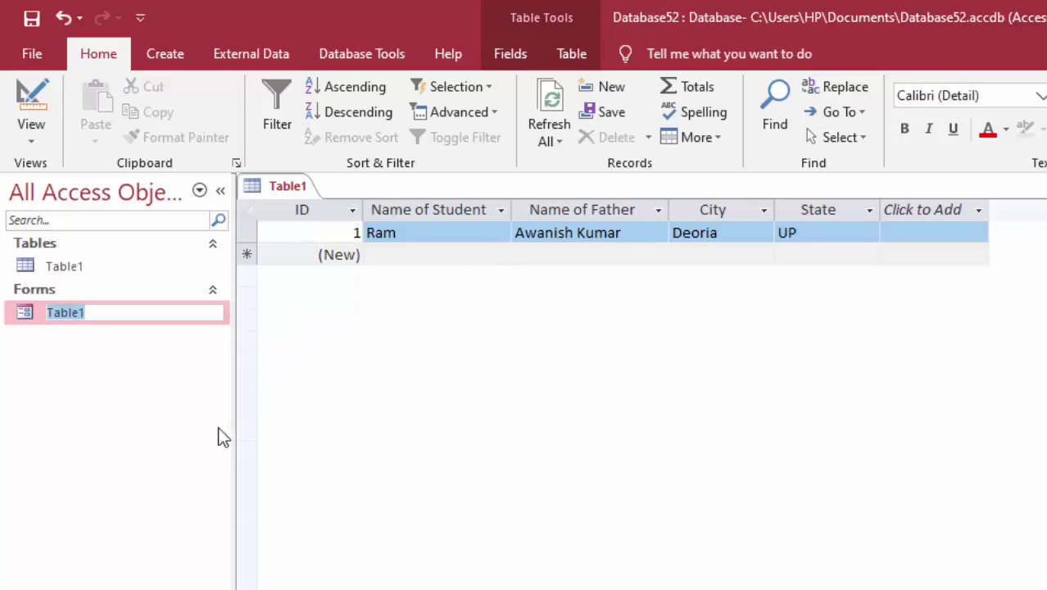
pyautogui.press('BackSpace')
pyautogui.write('Fo')
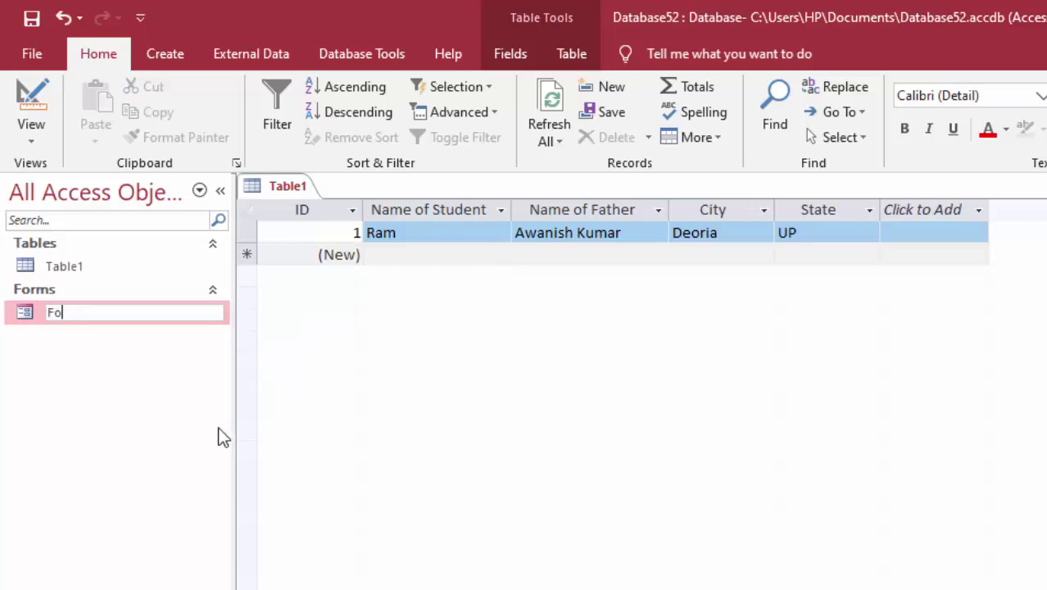
pyautogui.write('rm1')
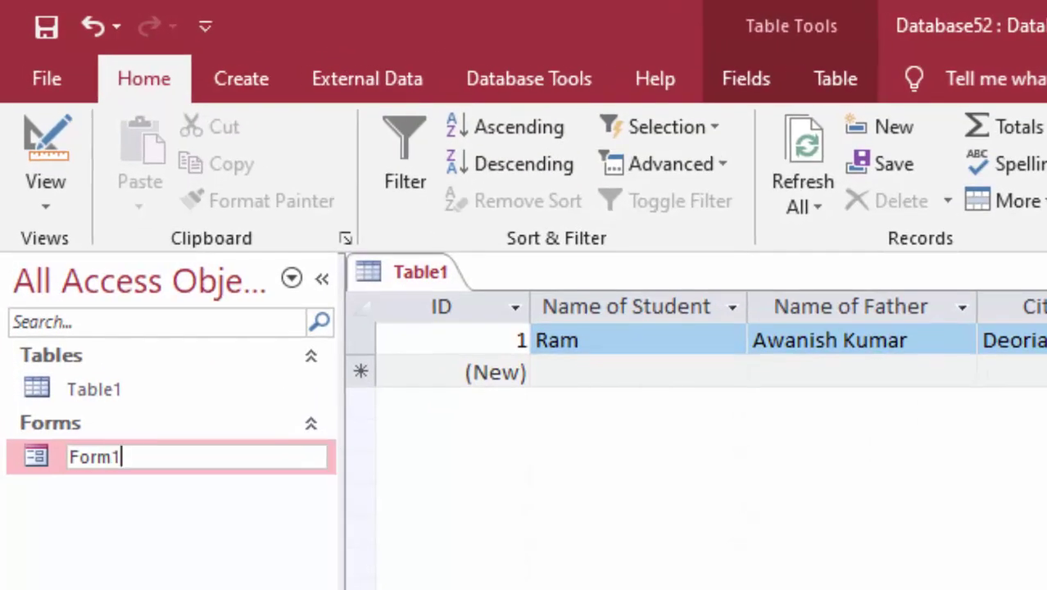
pyautogui.press('Return')
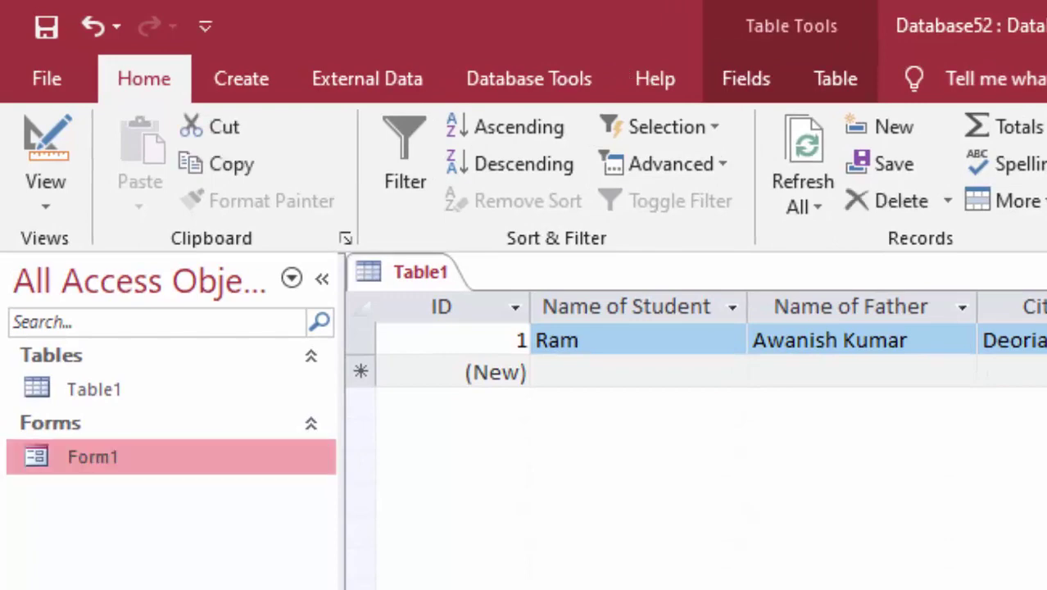
pyautogui.click(558, 580)
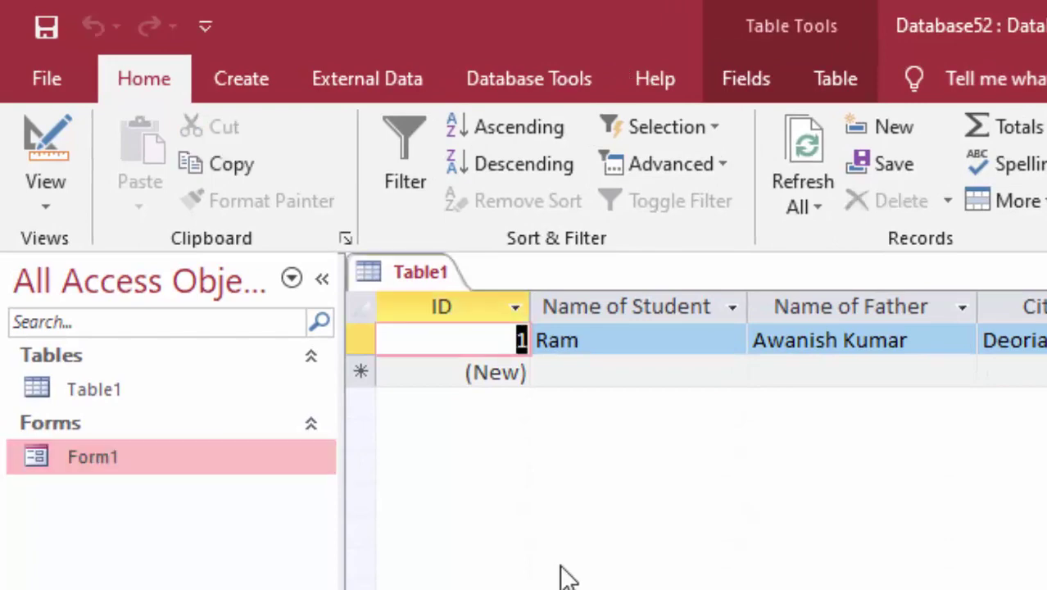
pyautogui.click(258, 73)
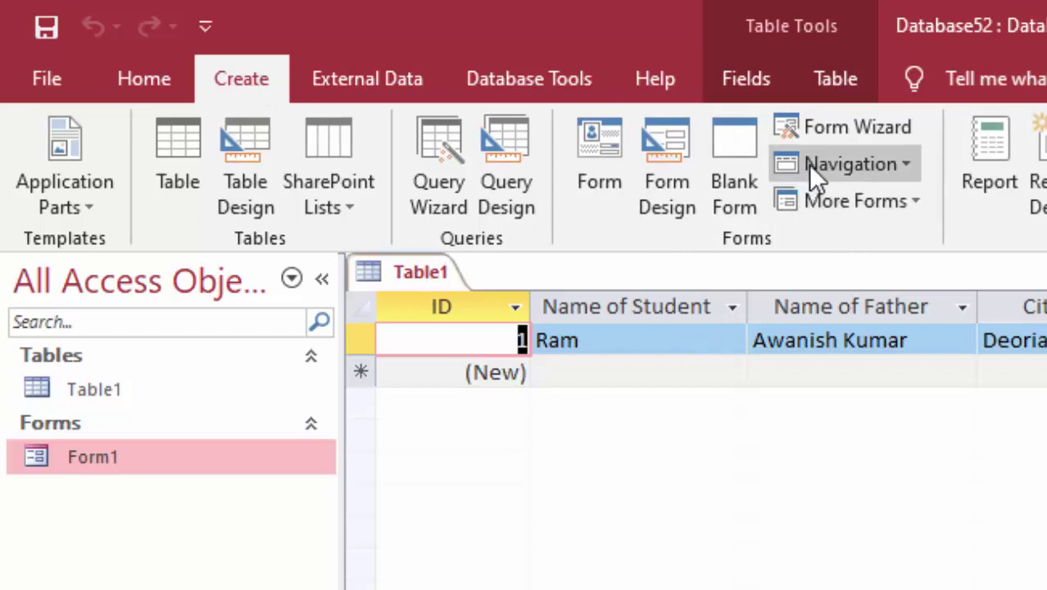
# Start a blank design form, draw a text box, and retype its label text.
pyautogui.click(685, 141)
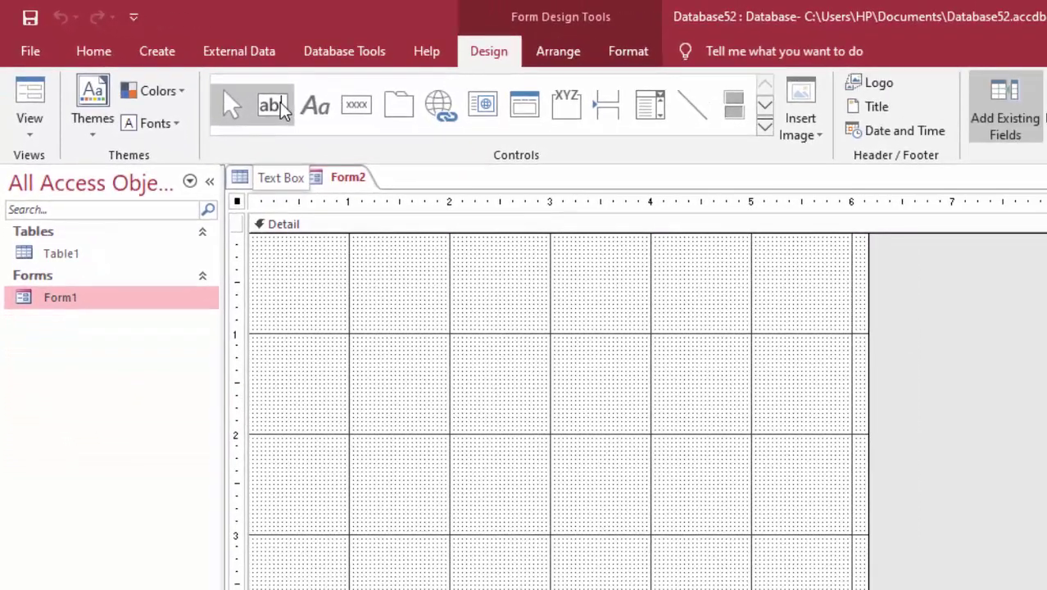
pyautogui.click(279, 107)
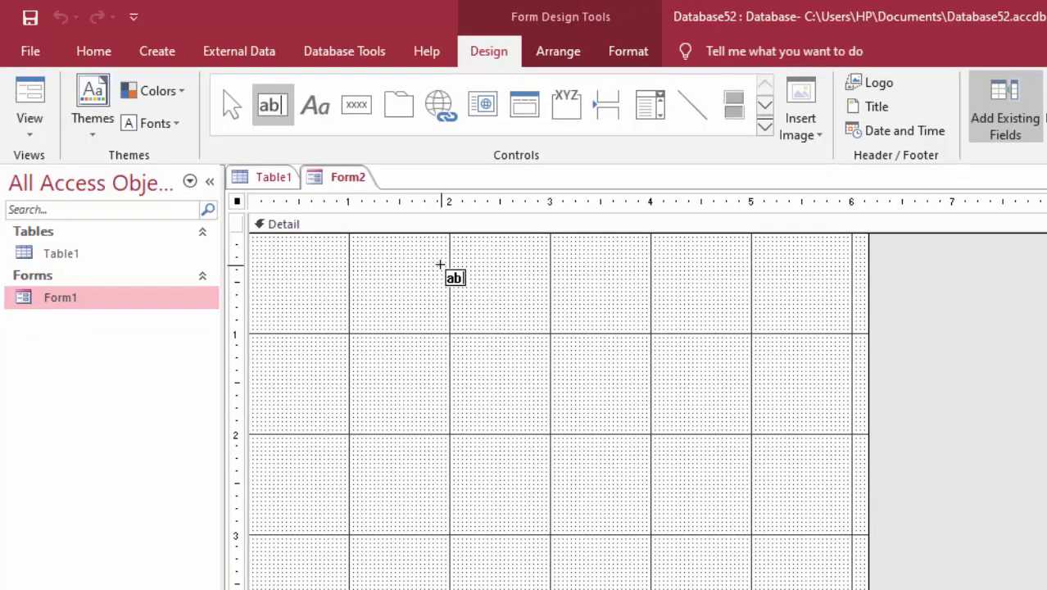
pyautogui.moveTo(442, 267); pyautogui.dragTo(631, 308)
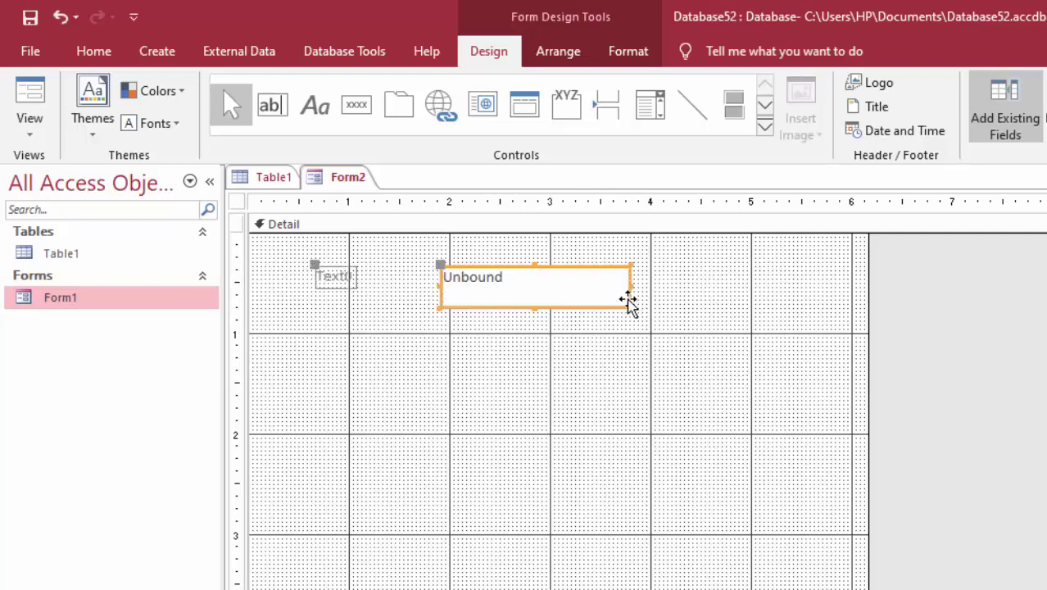
pyautogui.click(354, 280)
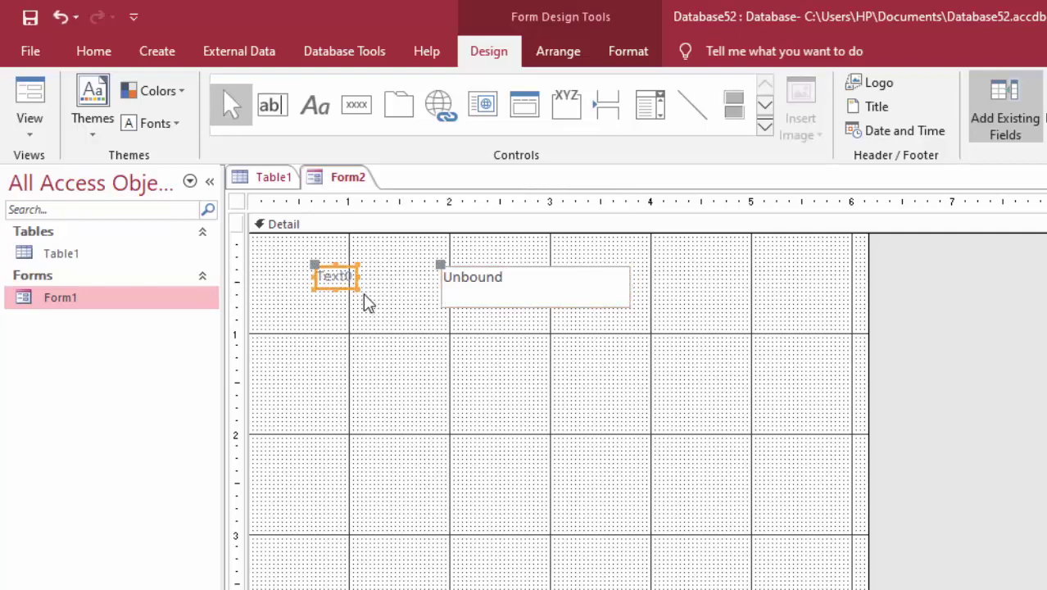
pyautogui.moveTo(358, 289); pyautogui.dragTo(420, 308)
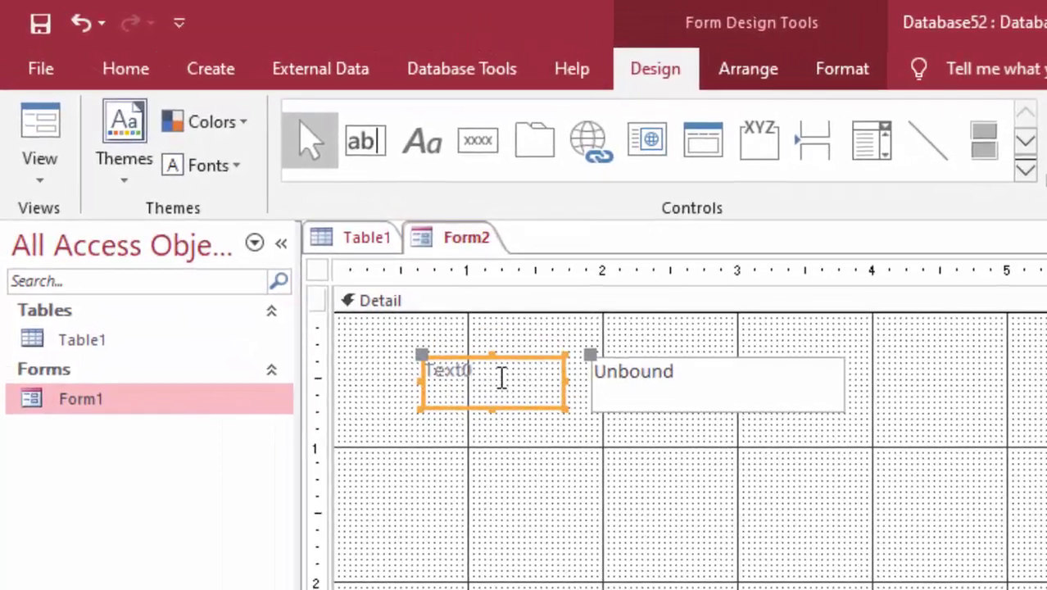
pyautogui.click(457, 345)
pyautogui.moveTo(431, 341); pyautogui.dragTo(363, 343)
pyautogui.press('Delete')
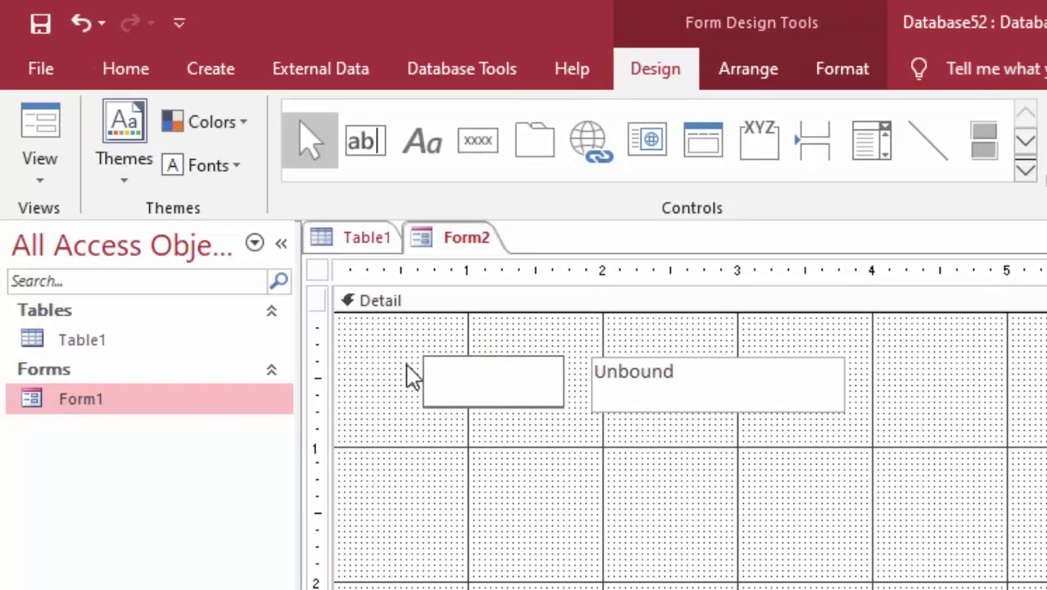
pyautogui.write('user')
pyautogui.write('n')
pyautogui.write('a')
pyautogui.write('m')
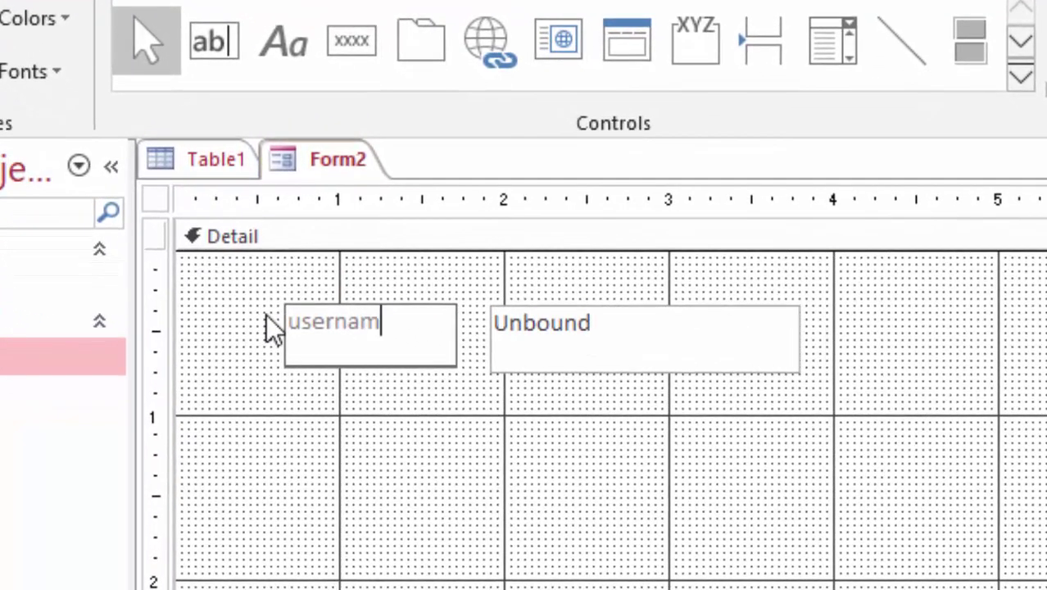
pyautogui.write('e')
# Close Form2 without saving its changes.
pyautogui.rightClick(328, 162)
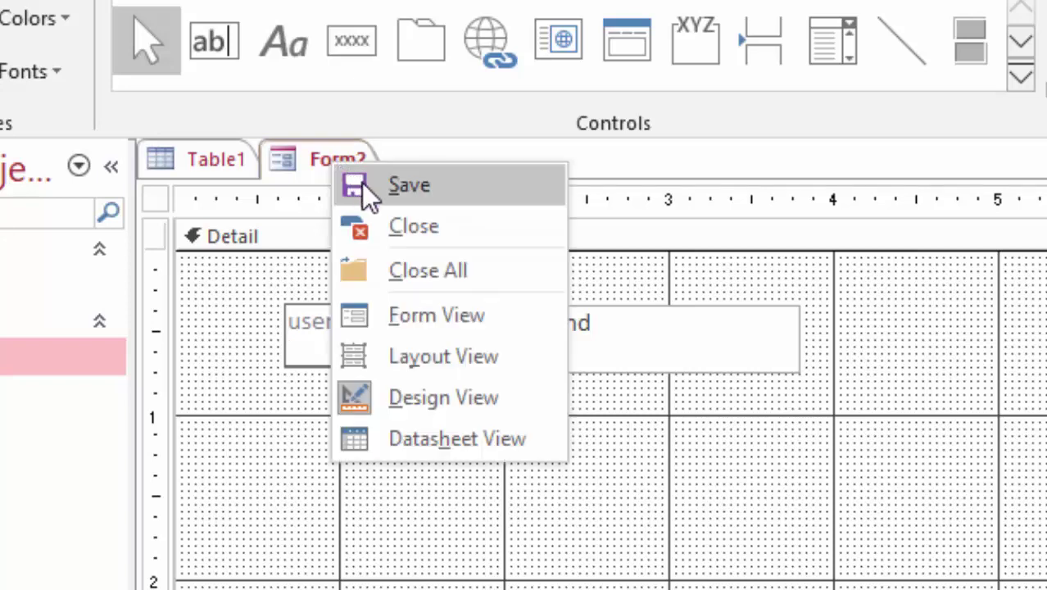
pyautogui.click(397, 220)
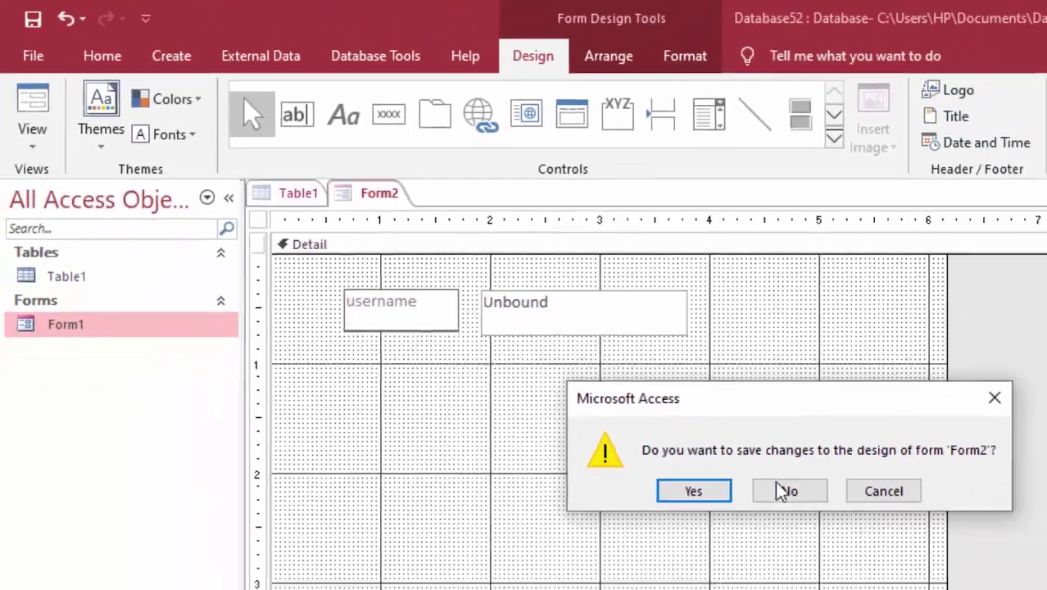
pyautogui.click(778, 491)
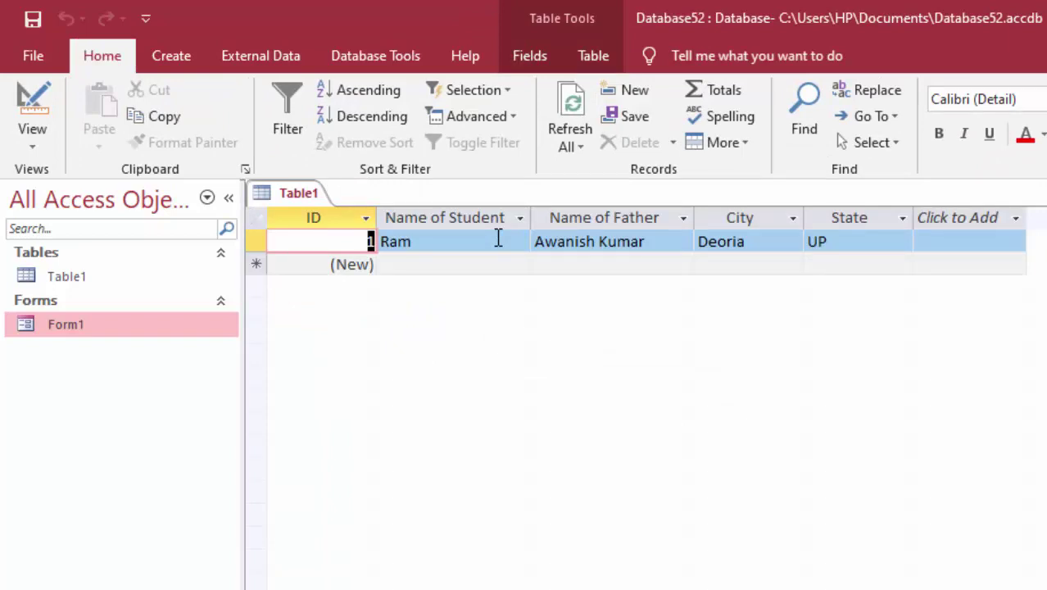
# Open Form1 in Form view to display the first student record (Deoria, UP).
pyautogui.doubleClick(161, 335)
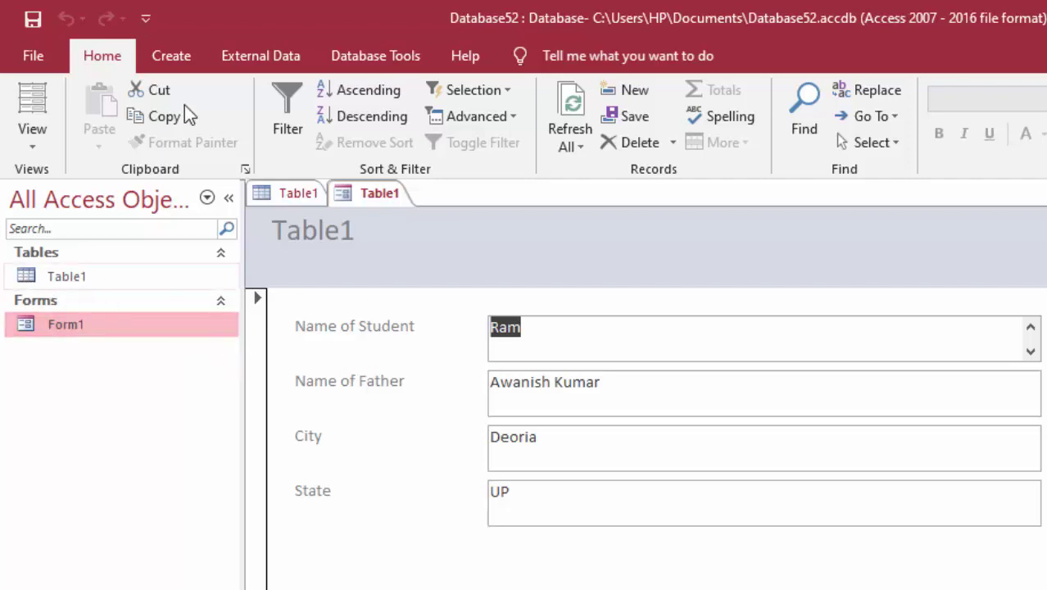
pyautogui.click(182, 61)
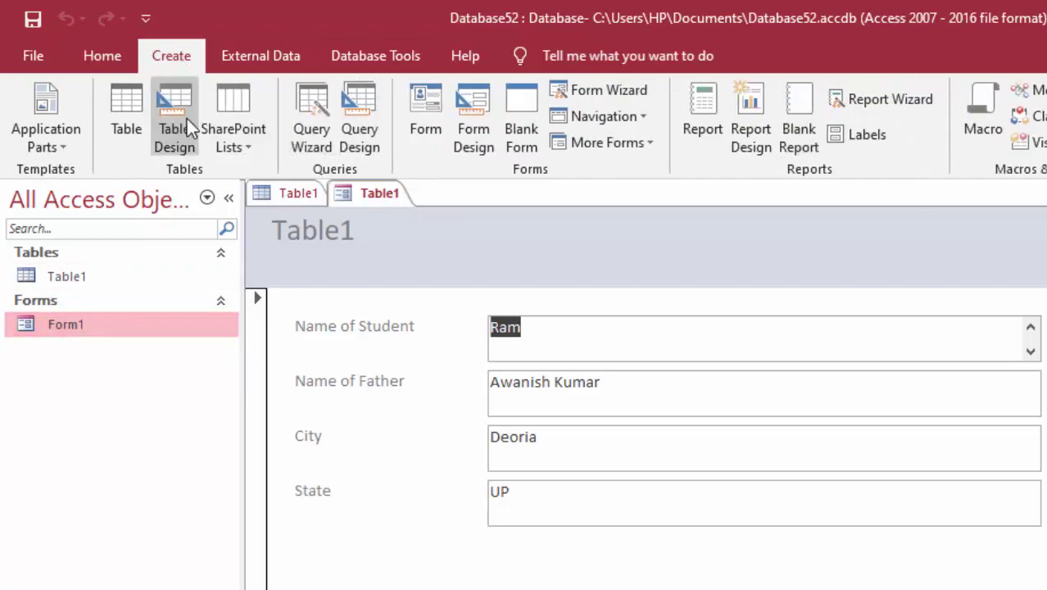
# Create a new table saved as Table2 and add a Short Text userid field.
pyautogui.click(128, 103)
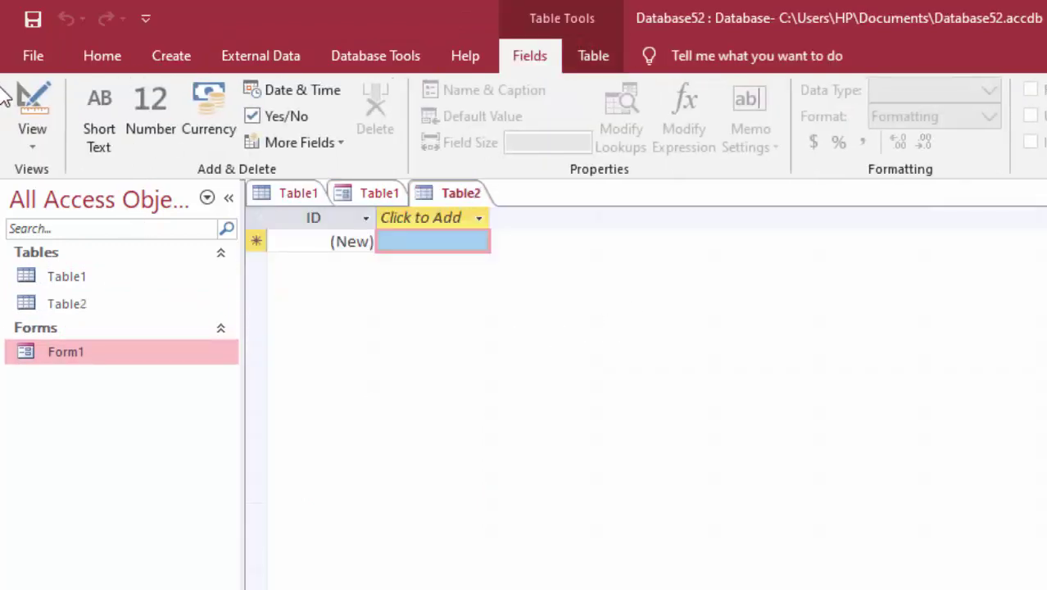
pyautogui.click(33, 102)
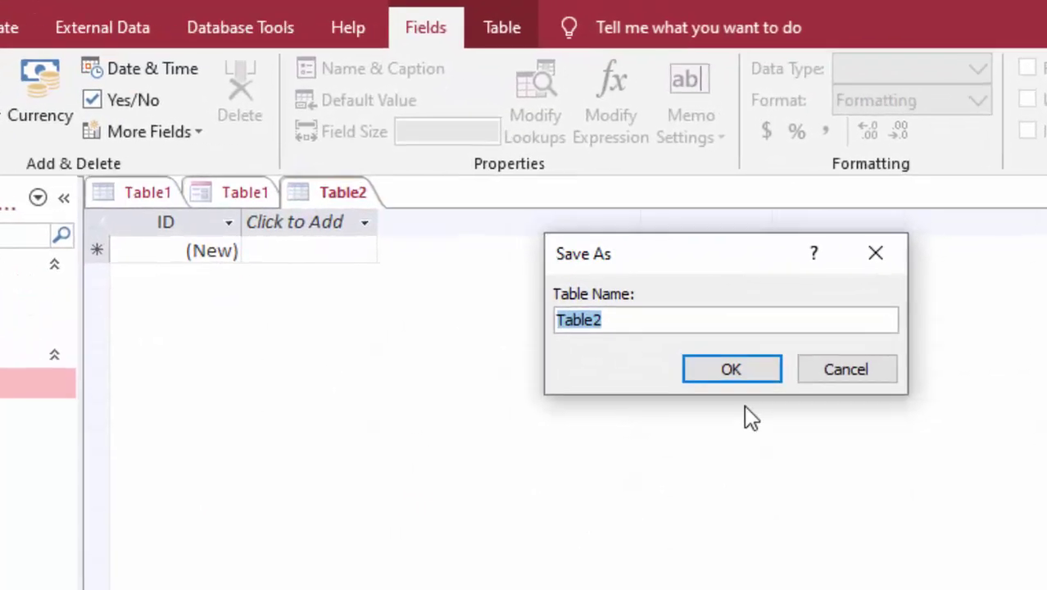
pyautogui.click(736, 371)
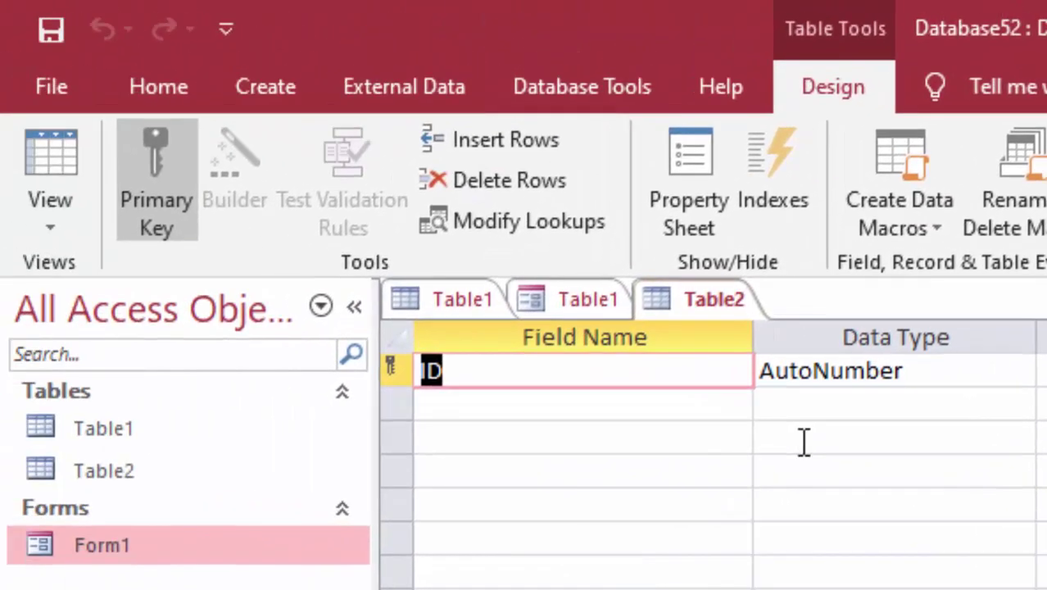
pyautogui.press('Tab')
pyautogui.press('Tab')
pyautogui.press('Tab')
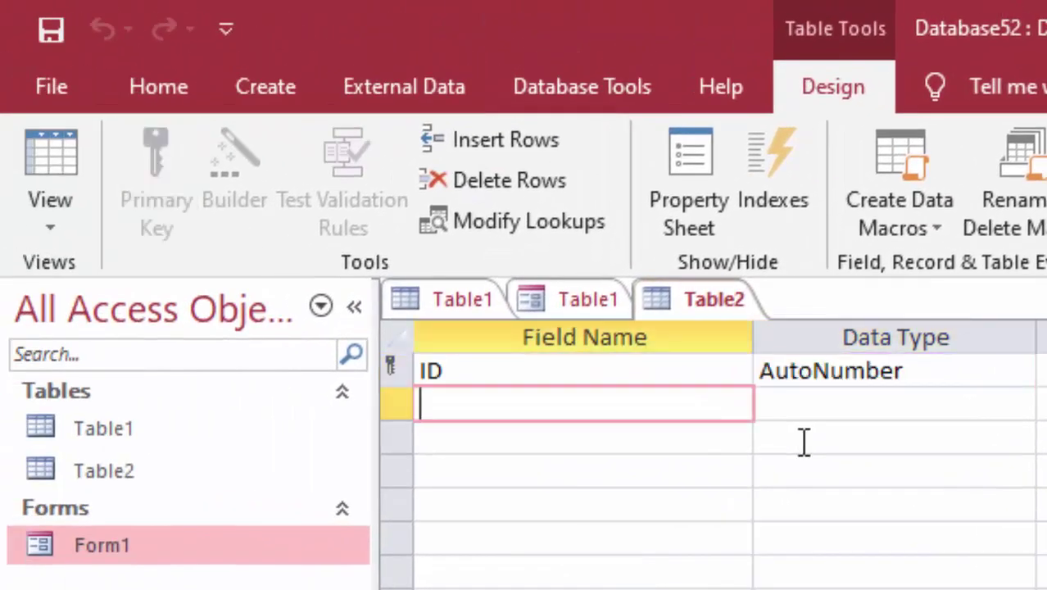
pyautogui.write('user')
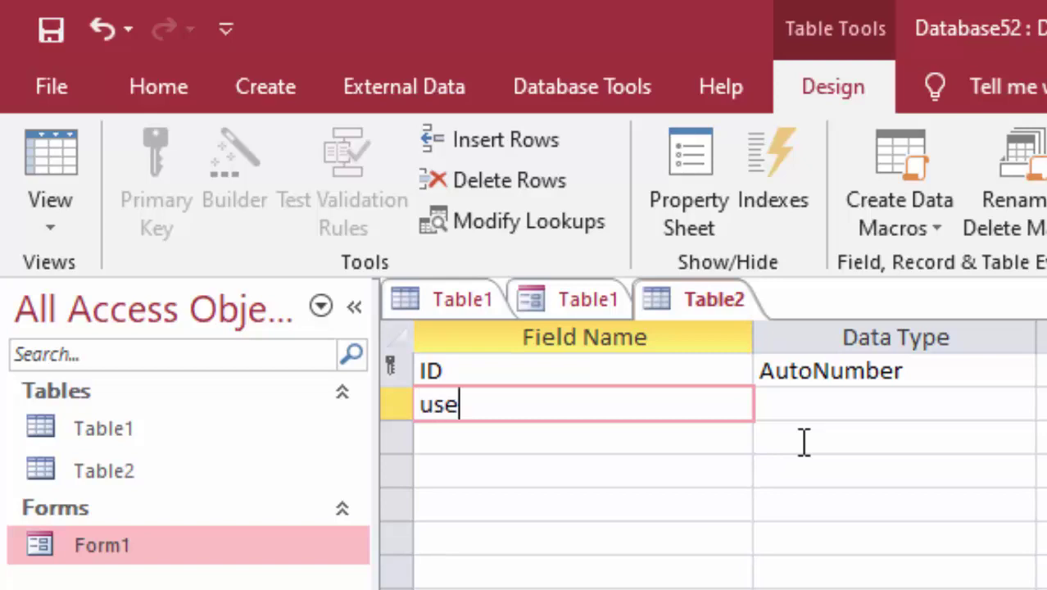
pyautogui.write('i')
pyautogui.write('d')
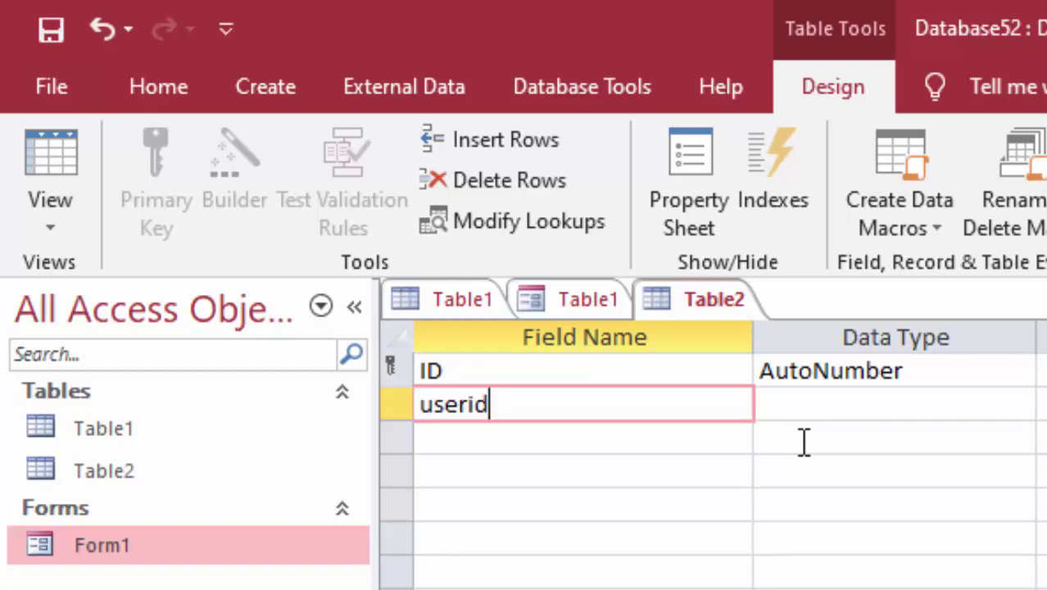
pyautogui.click(886, 398)
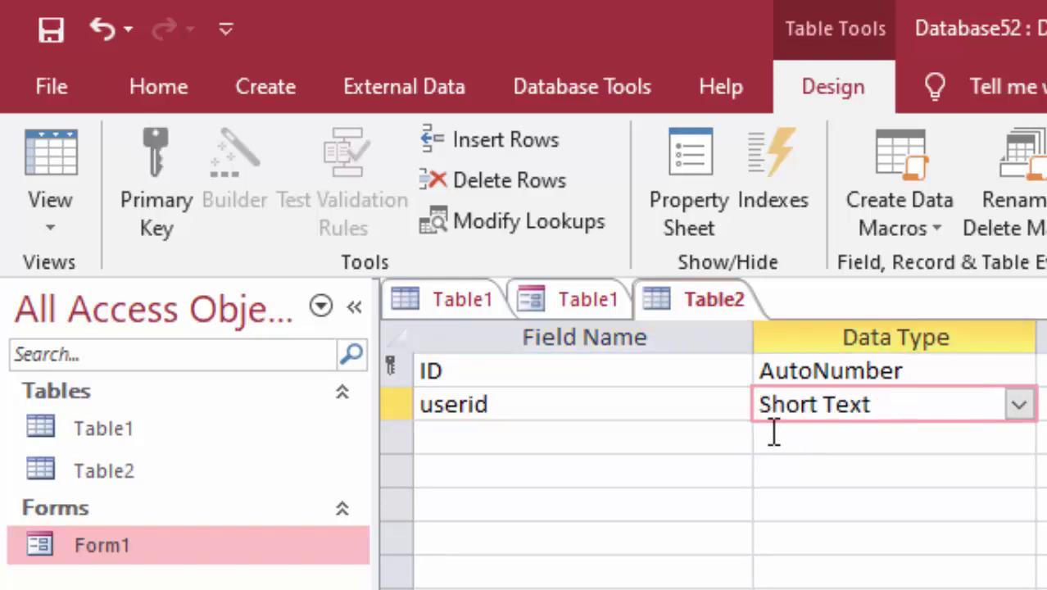
# Add a password field with the Number data type.
pyautogui.click(521, 443)
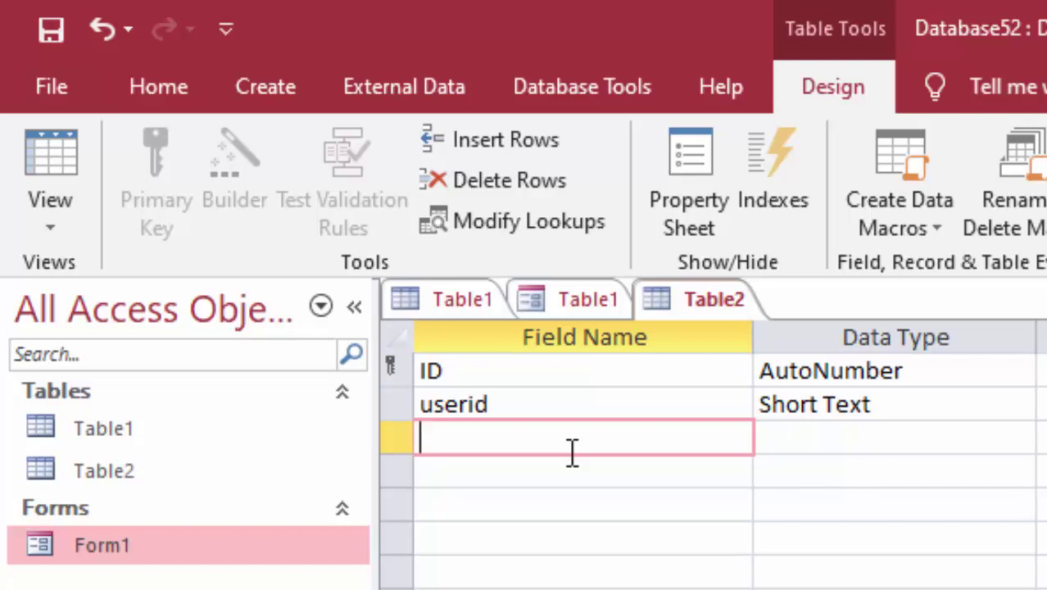
pyautogui.write('passw')
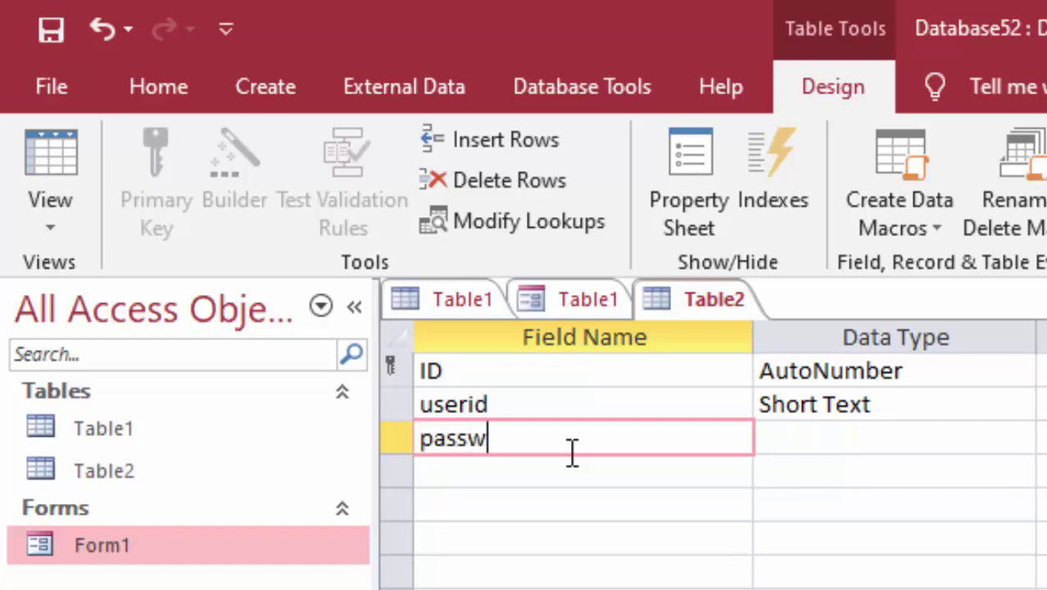
pyautogui.write('ord')
pyautogui.click(846, 433)
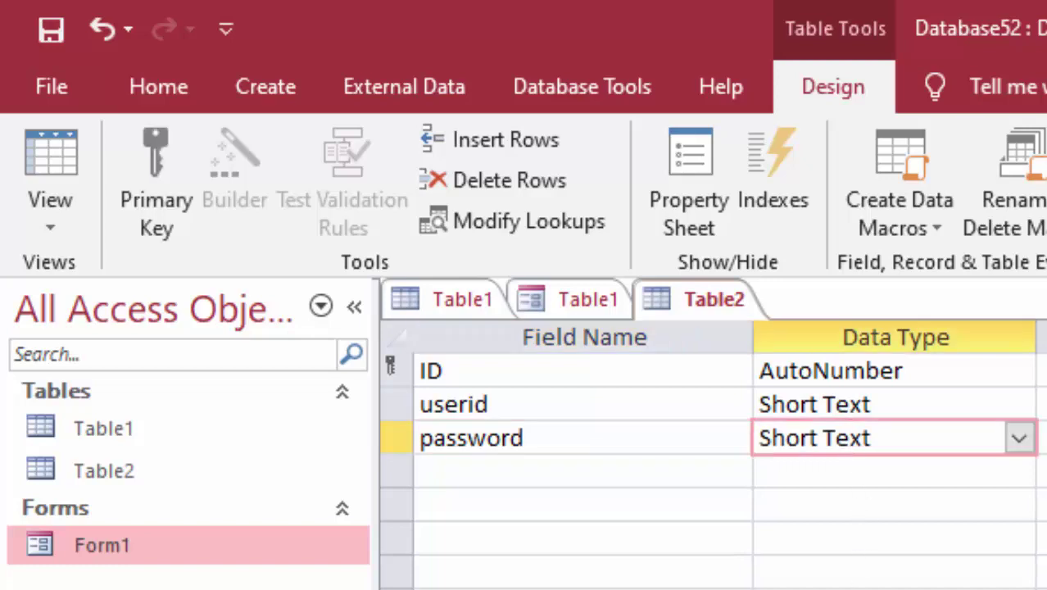
pyautogui.click(1019, 439)
pyautogui.click(934, 541)
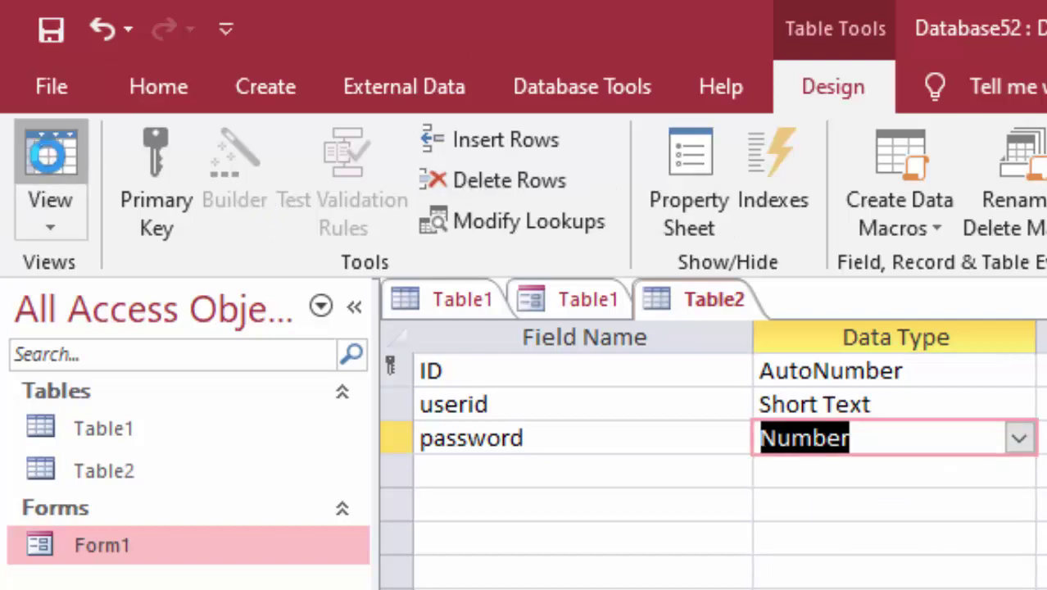
pyautogui.click(52, 164)
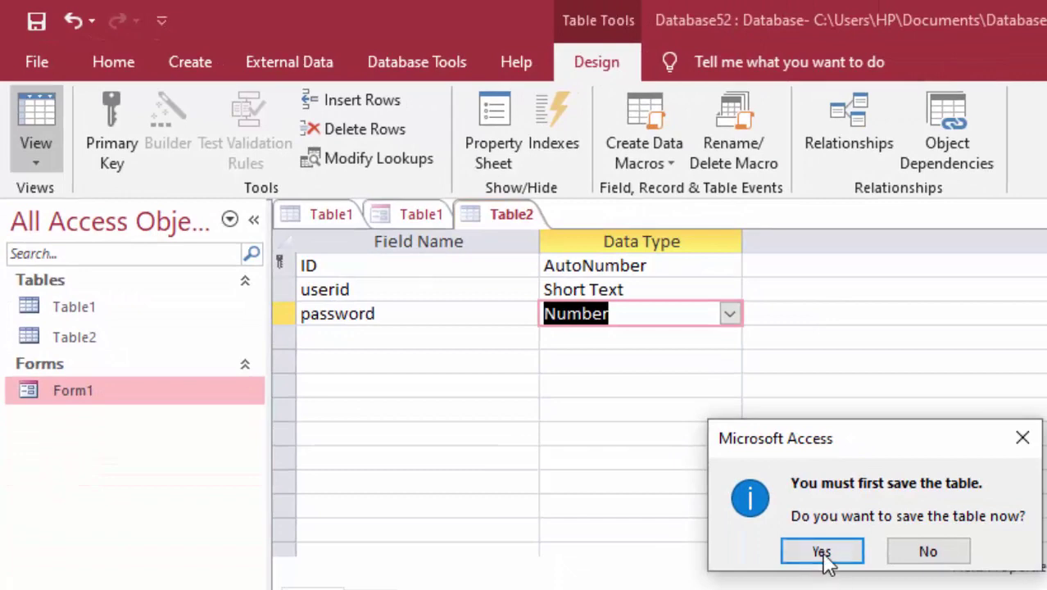
# Save Table2, widen the userid column, and enter the first user id and numeric password.
pyautogui.click(822, 556)
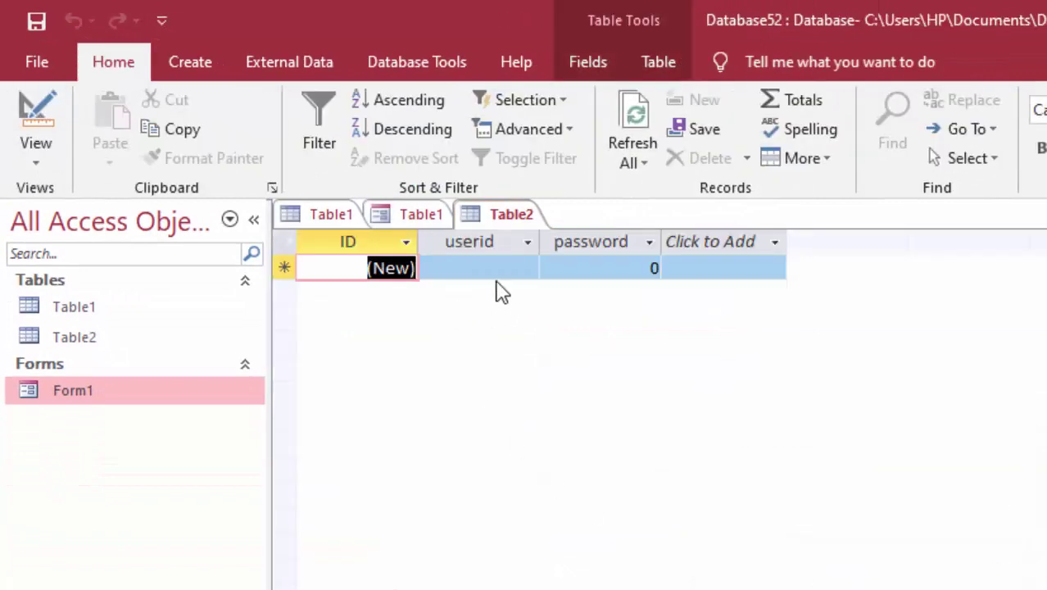
pyautogui.moveTo(540, 241); pyautogui.dragTo(568, 262)
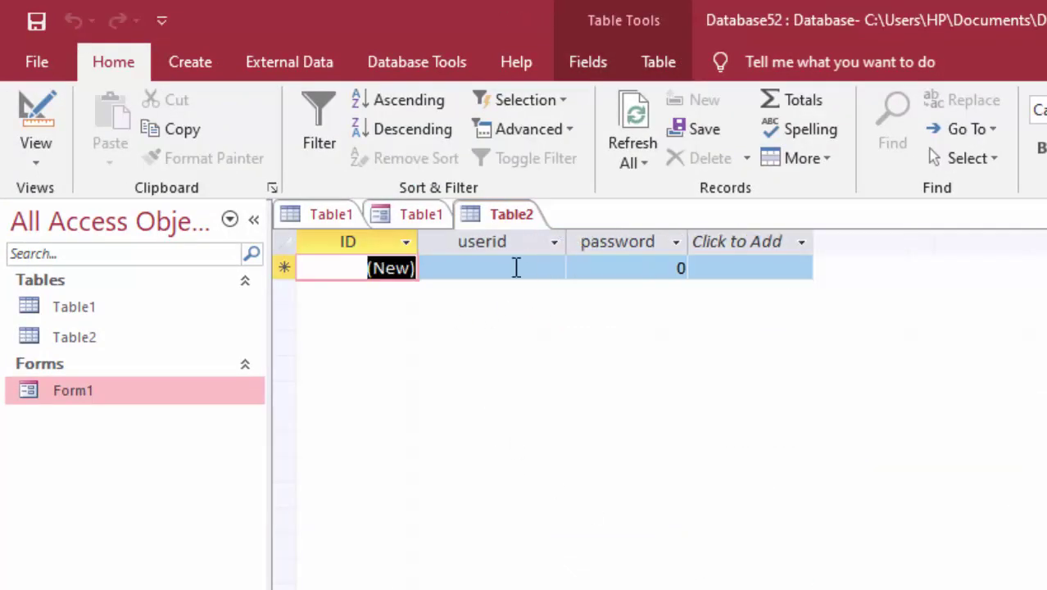
pyautogui.click(554, 267)
pyautogui.write('s')
pyautogui.write('ur')
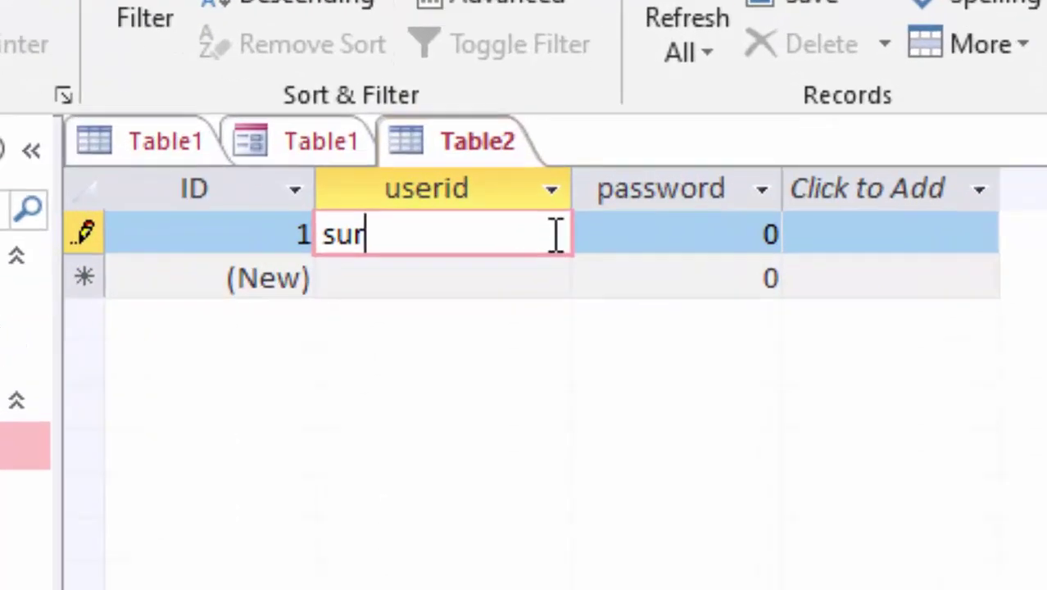
pyautogui.write('aj')
pyautogui.press('Tab')
pyautogui.write('1')
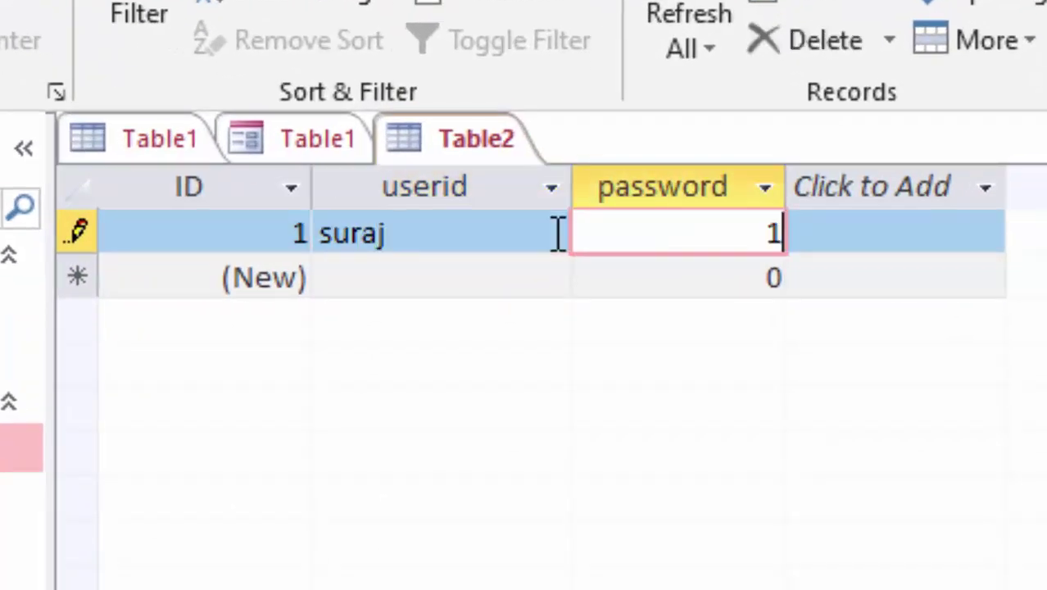
pyautogui.write('3')
pyautogui.press('BackSpace')
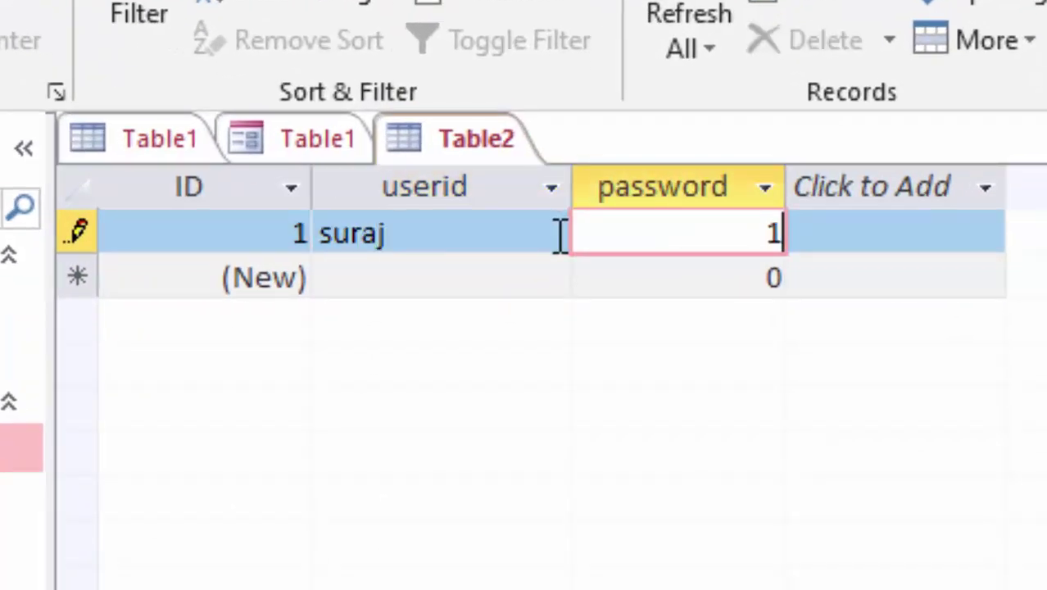
pyautogui.write('2345')
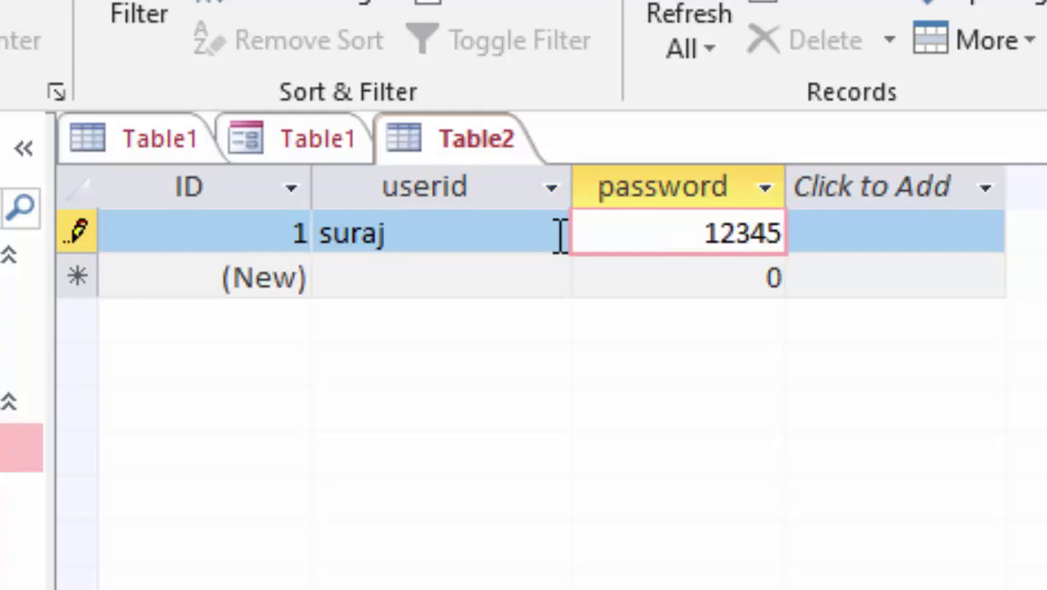
# Enter and save a second login record with its user id and numeric password.
pyautogui.click(390, 287)
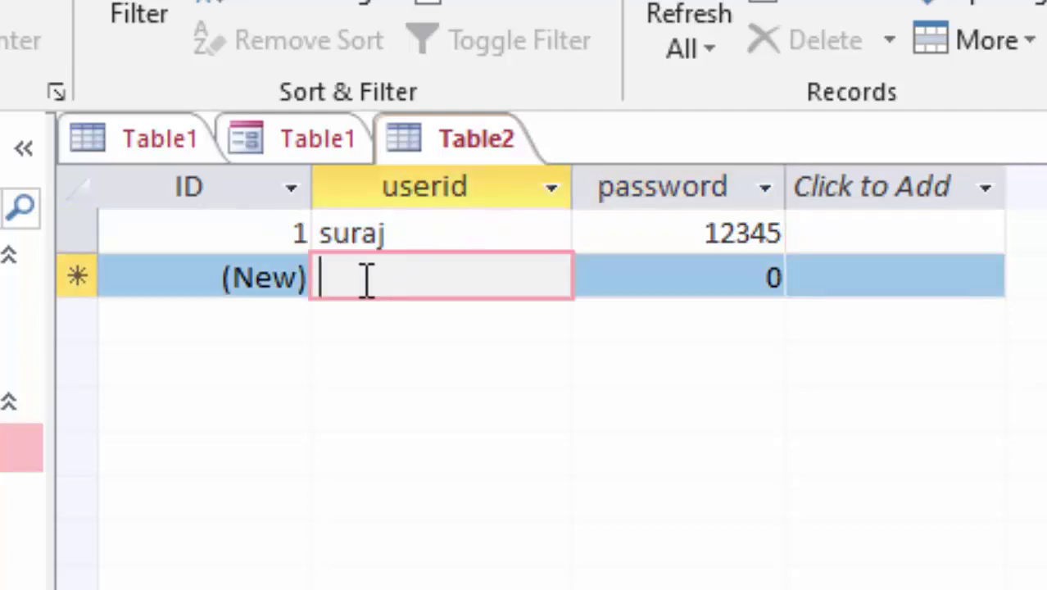
pyautogui.write('shy')
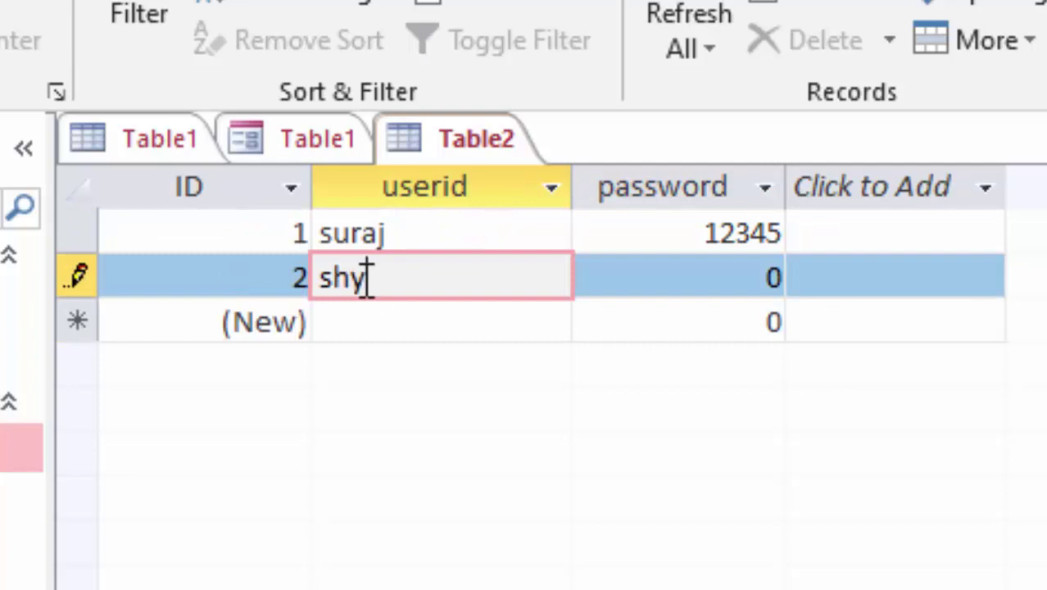
pyautogui.write('am')
pyautogui.press('Tab')
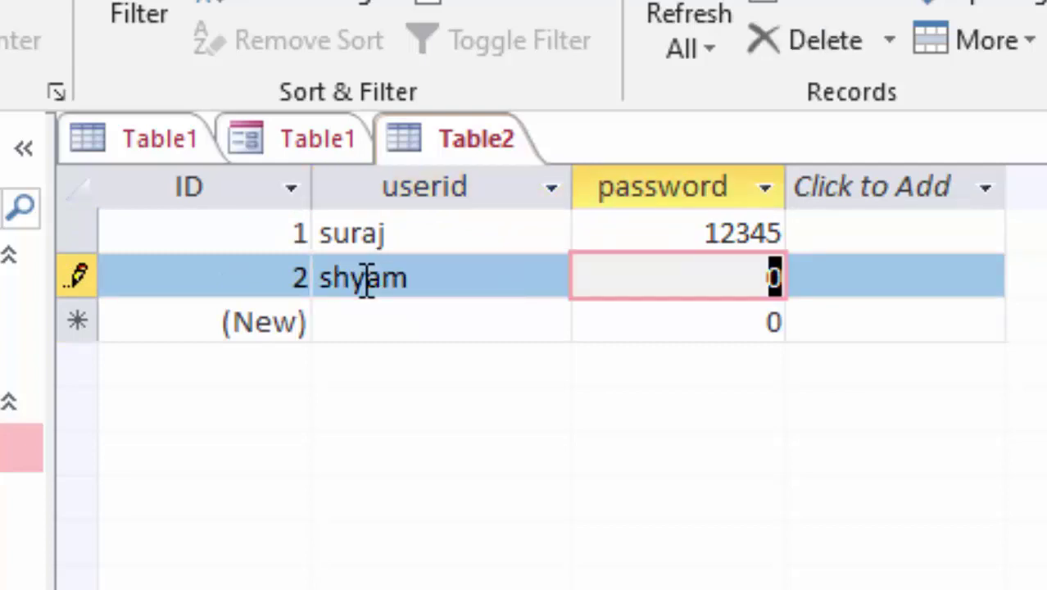
pyautogui.write('67')
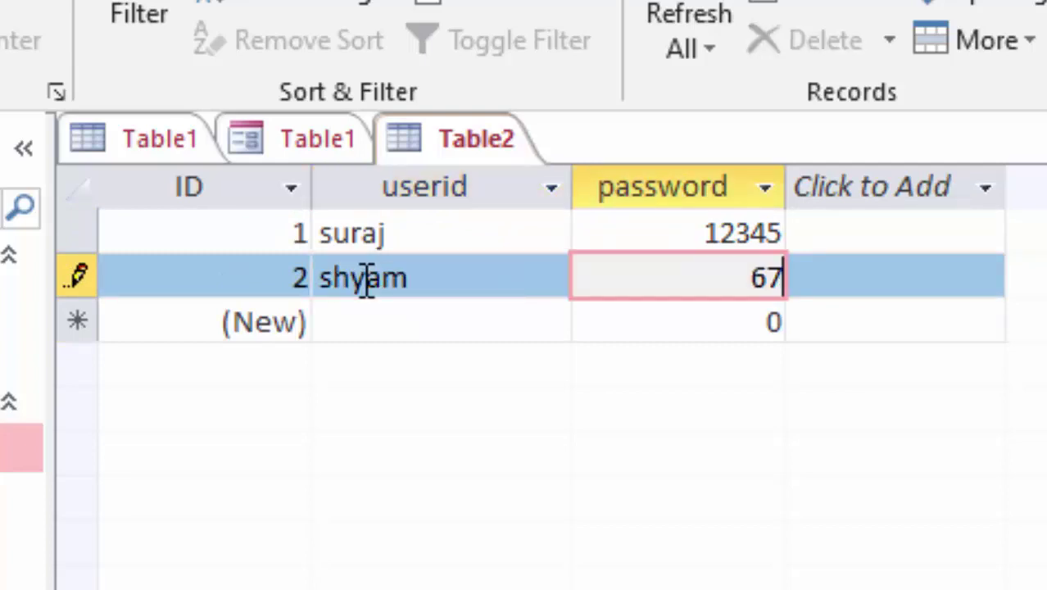
pyautogui.write('890')
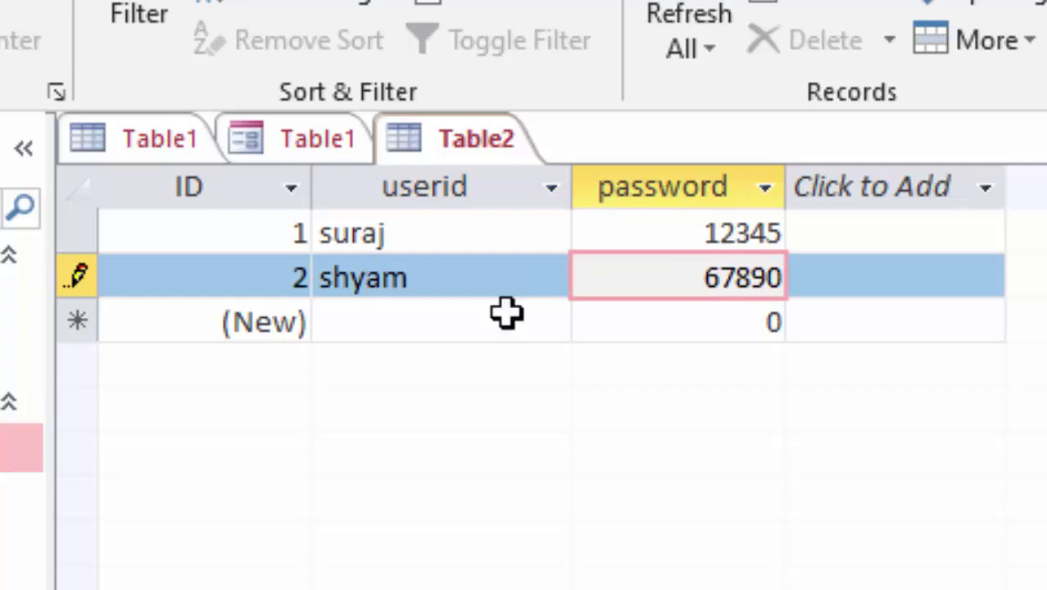
pyautogui.hotkey('shift', 'Return')
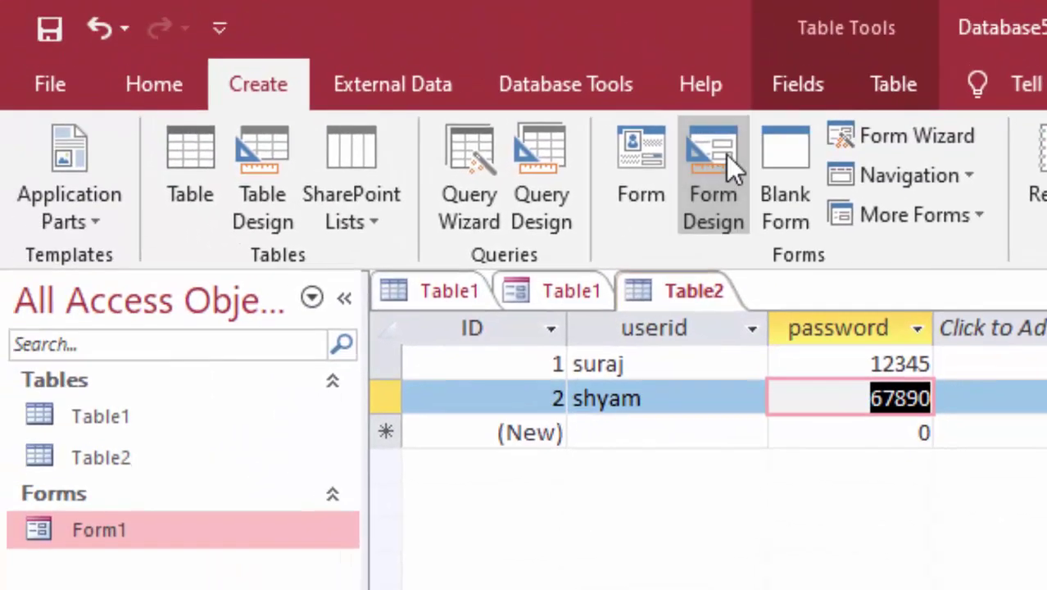
# Open a new blank Form2 in Design view and begin placing a control on it.
pyautogui.click(726, 154)
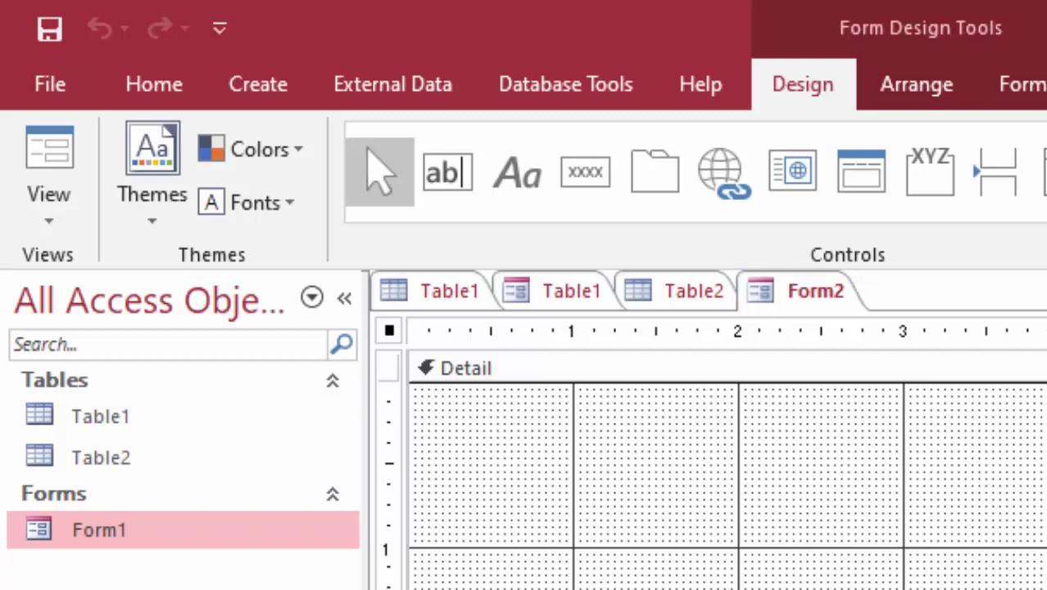
pyautogui.moveTo(858, 538); pyautogui.dragTo(803, 536)
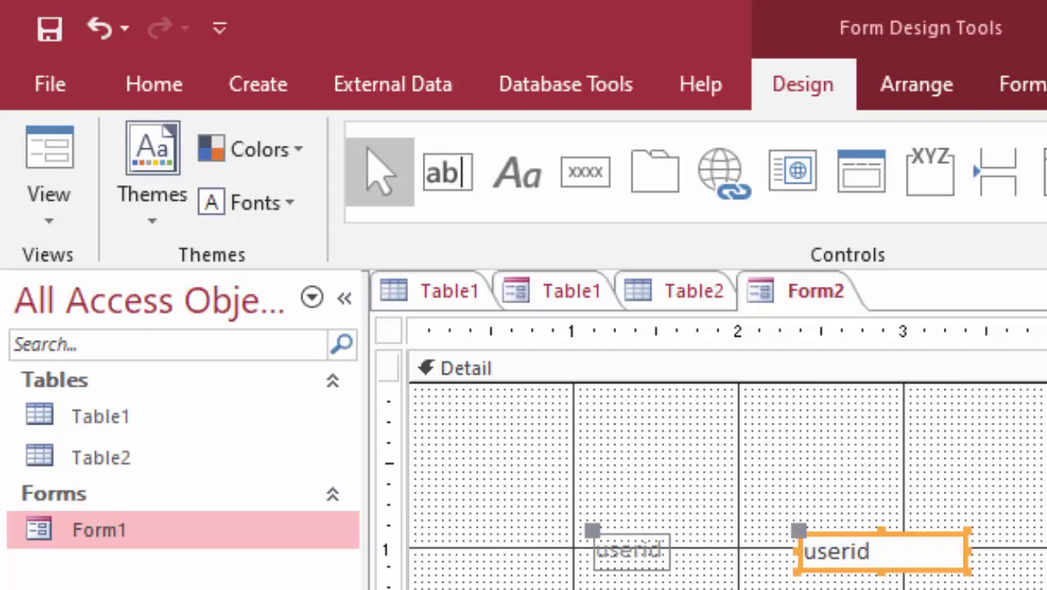
# Select the userid label, widen it to the right and highlight its text.
pyautogui.press('Escape')
pyautogui.click(640, 560)
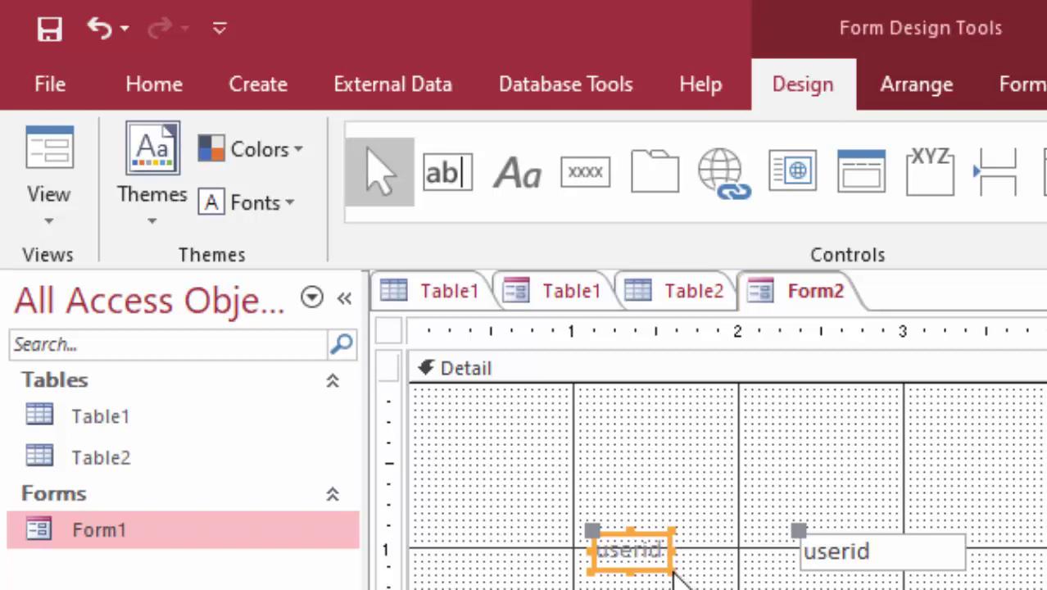
pyautogui.moveTo(672, 570); pyautogui.dragTo(754, 568)
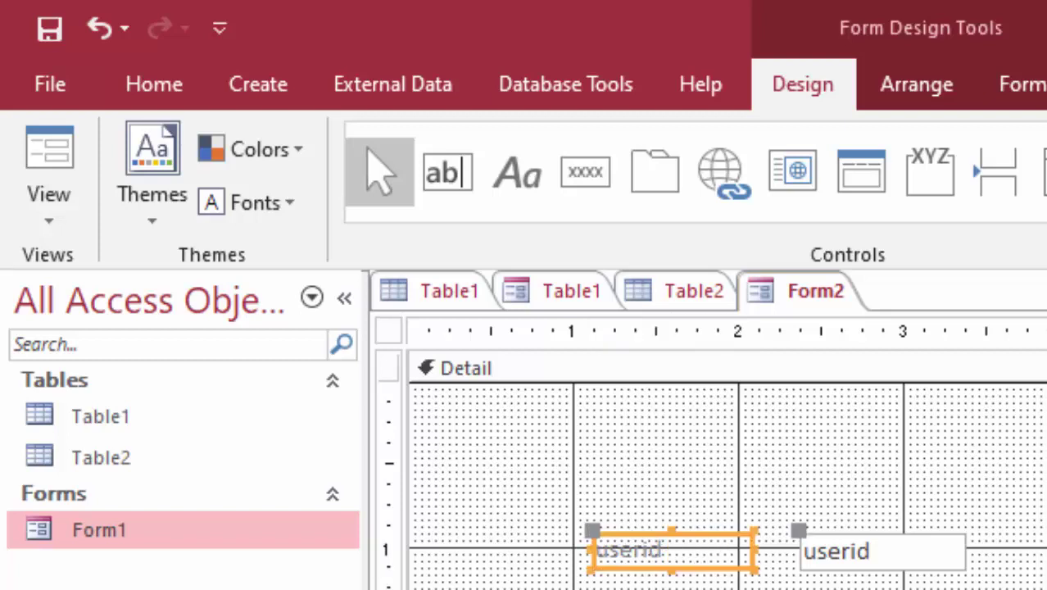
pyautogui.click(598, 328)
pyautogui.moveTo(598, 328); pyautogui.dragTo(786, 328)
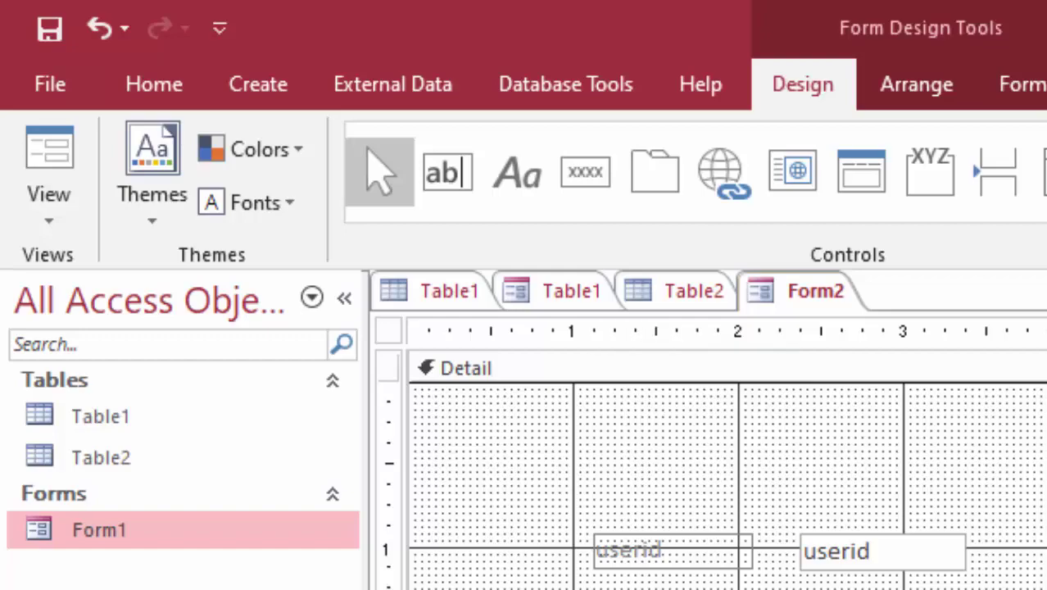
pyautogui.click(664, 558)
pyautogui.moveTo(682, 547); pyautogui.dragTo(579, 548)
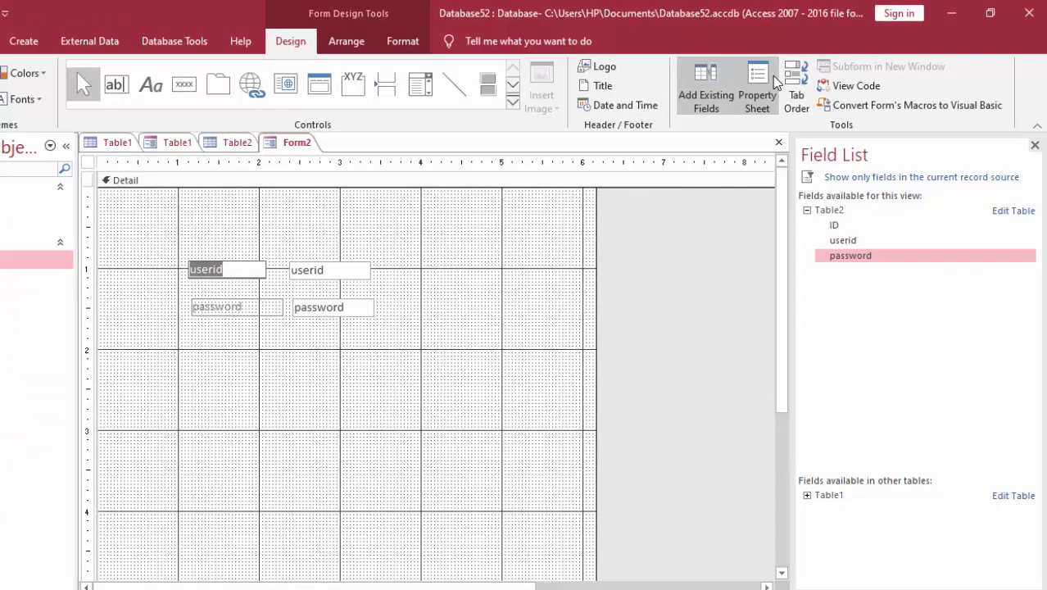
# Set the userid label's font size to 15 and widen the label to fit the larger text.
pyautogui.click(741, 92)
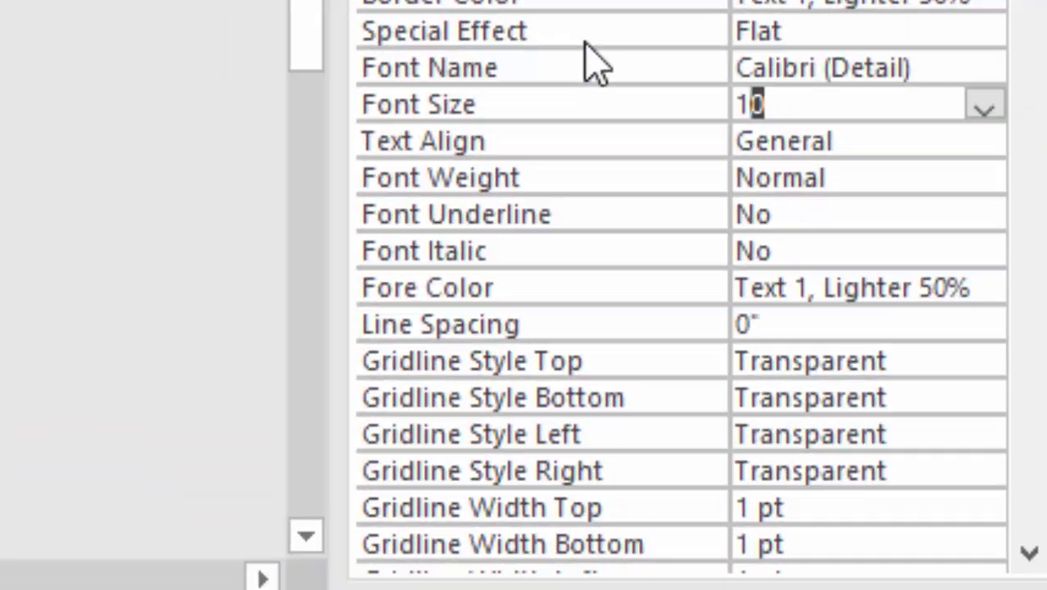
pyautogui.write('5')
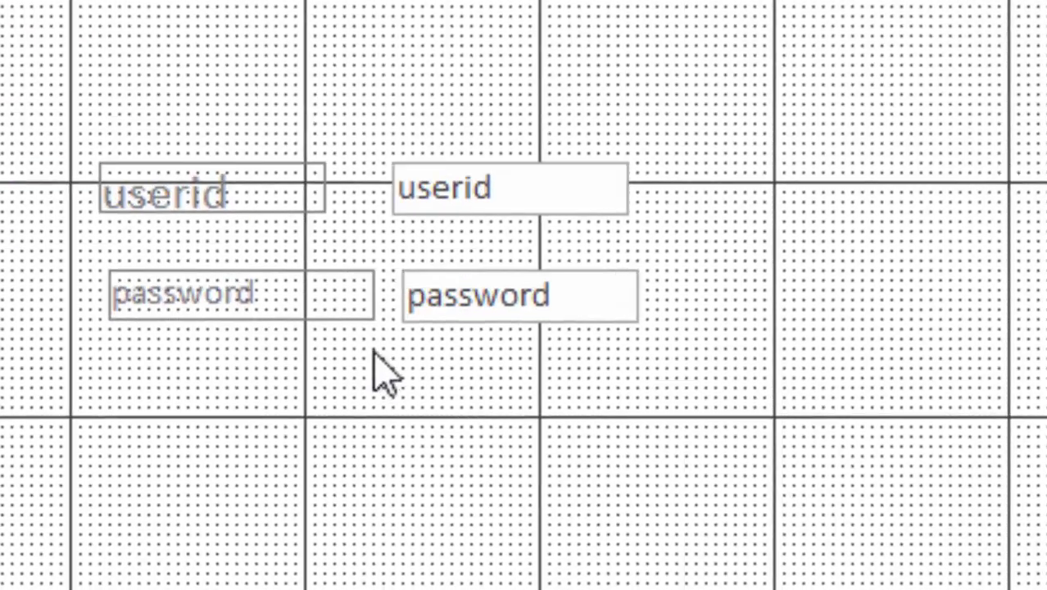
pyautogui.click(315, 190)
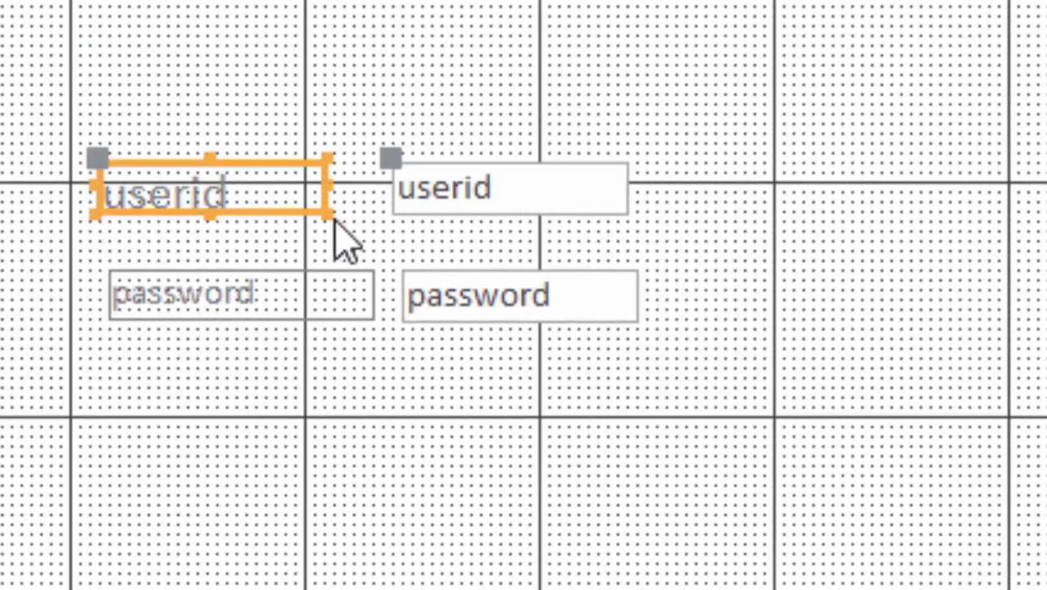
pyautogui.moveTo(328, 216); pyautogui.dragTo(354, 226)
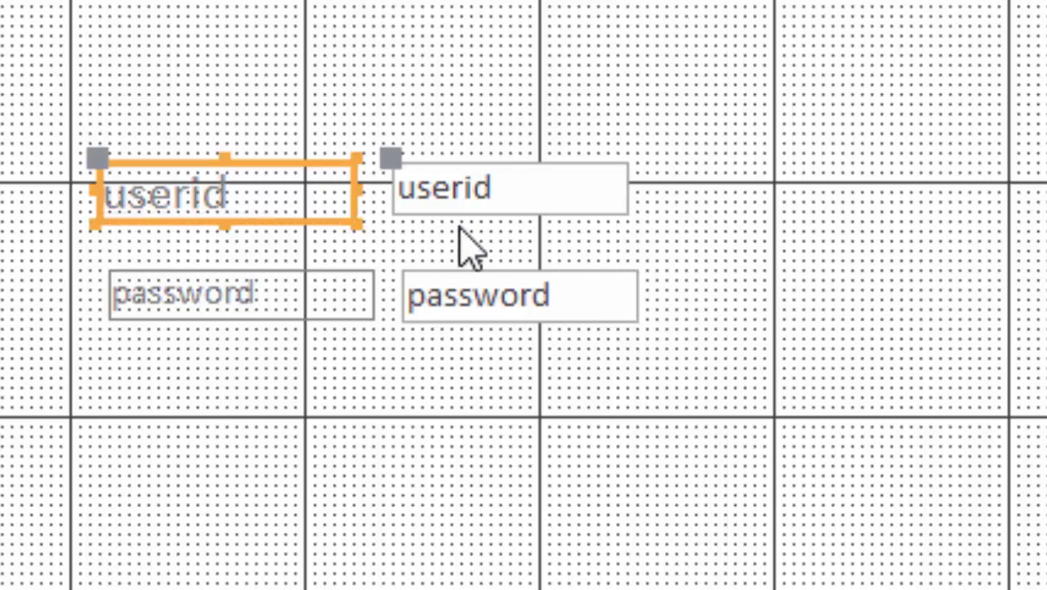
pyautogui.click(501, 210)
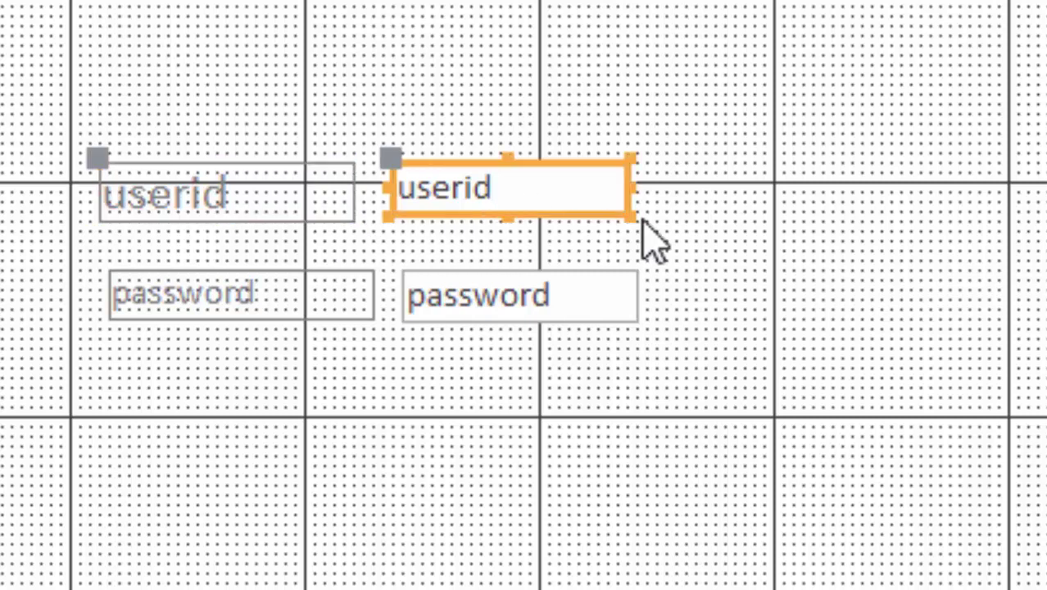
pyautogui.click(291, 302)
pyautogui.moveTo(290, 302); pyautogui.dragTo(70, 294)
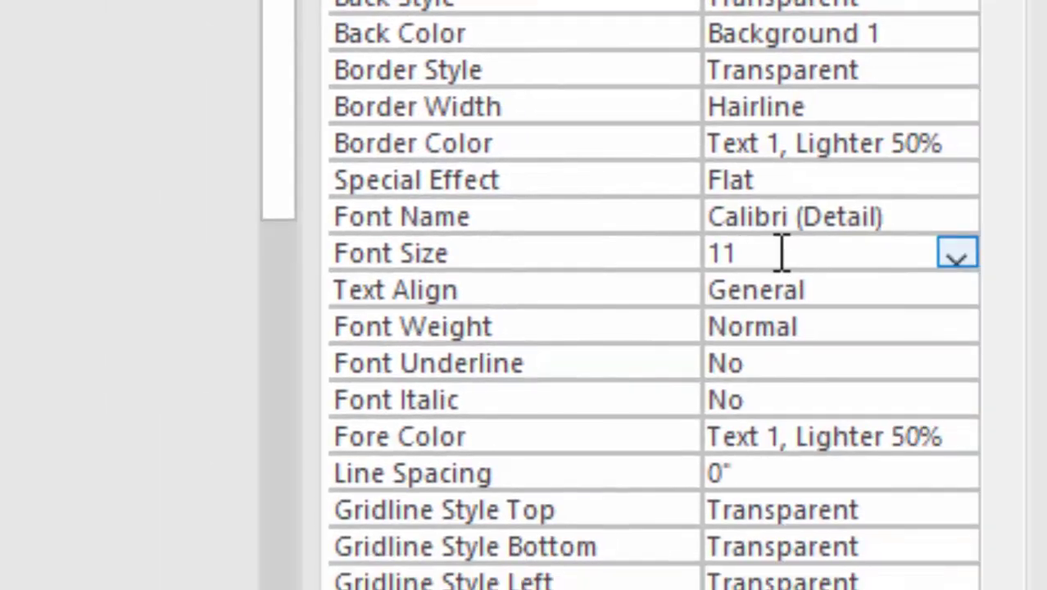
# Set the password label's font size to 10 and stretch the label to fit.
pyautogui.doubleClick(781, 253)
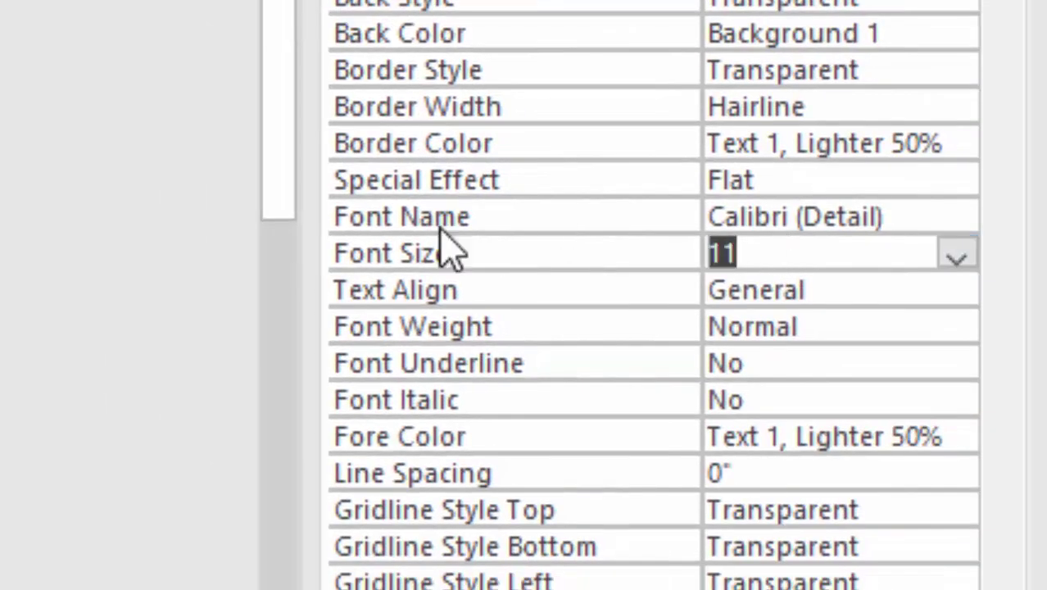
pyautogui.press('BackSpace')
pyautogui.write('10')
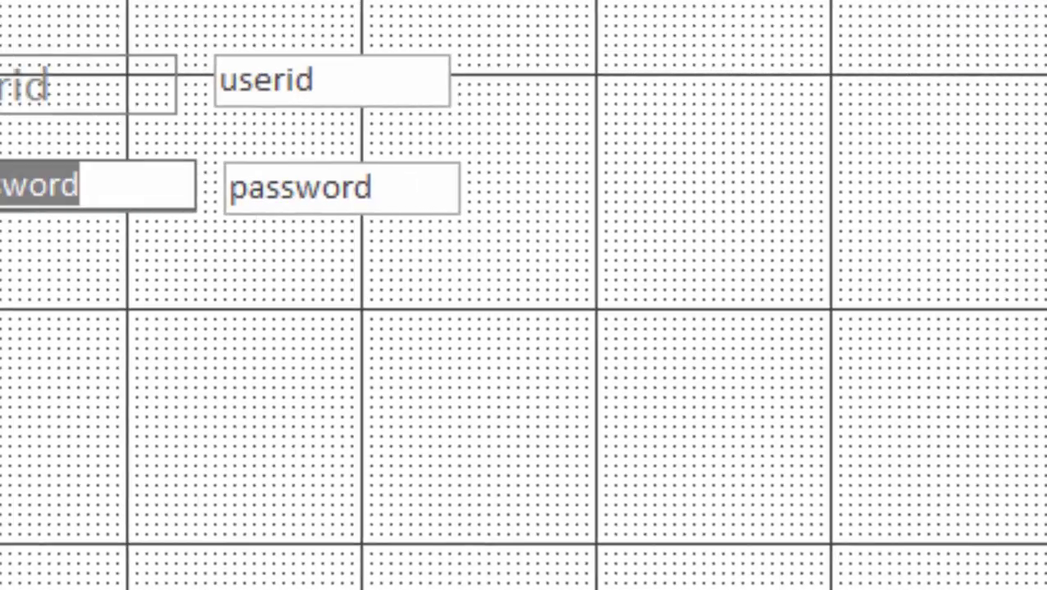
pyautogui.click(467, 342)
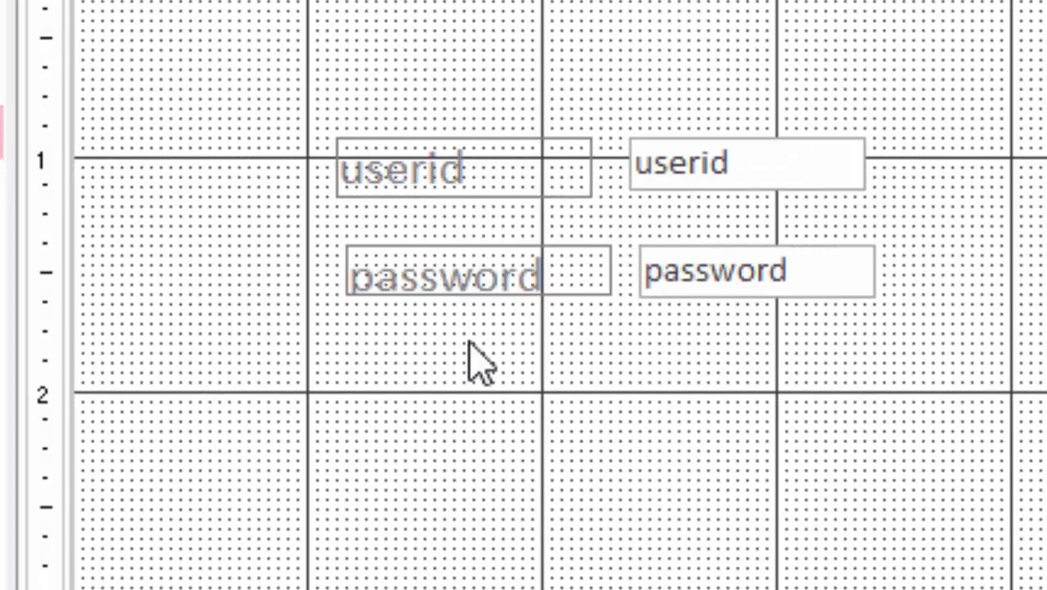
pyautogui.click(545, 291)
pyautogui.moveTo(341, 297); pyautogui.dragTo(305, 317)
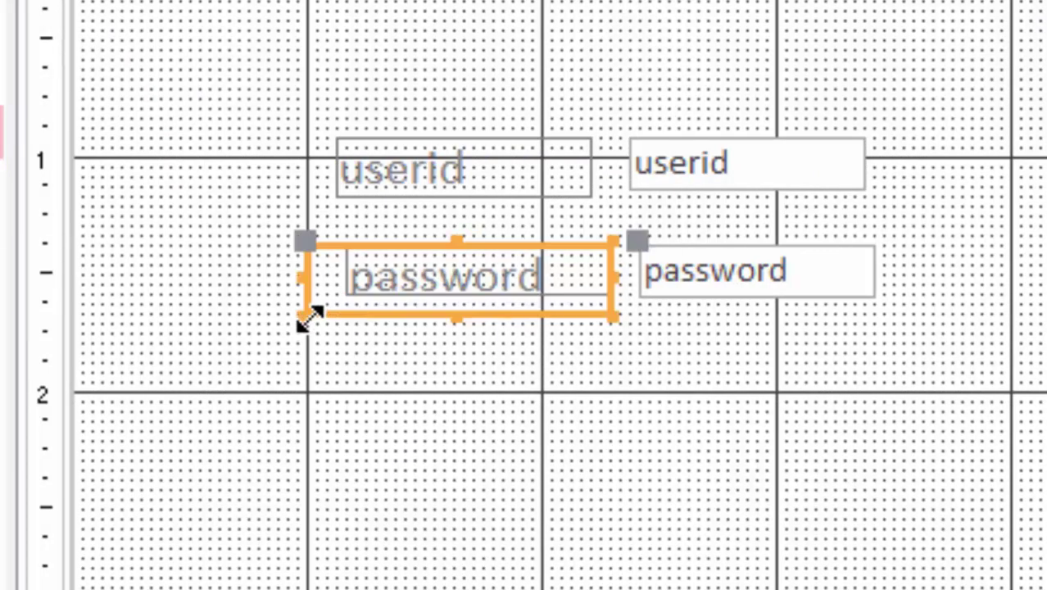
pyautogui.click(789, 306)
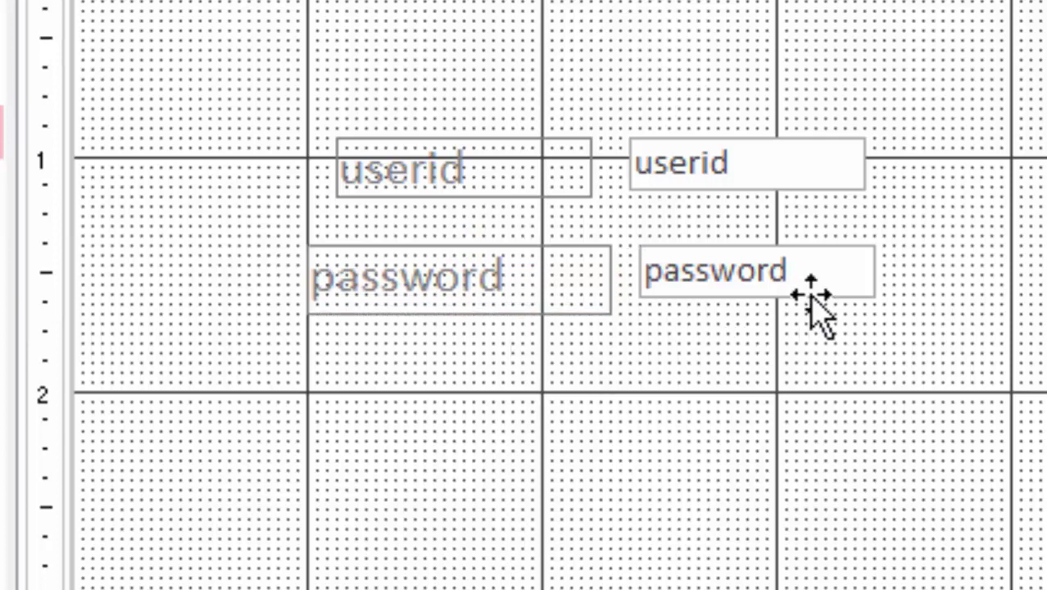
# Make the password and userid text boxes wider and taller to matching sizes.
pyautogui.click(810, 288)
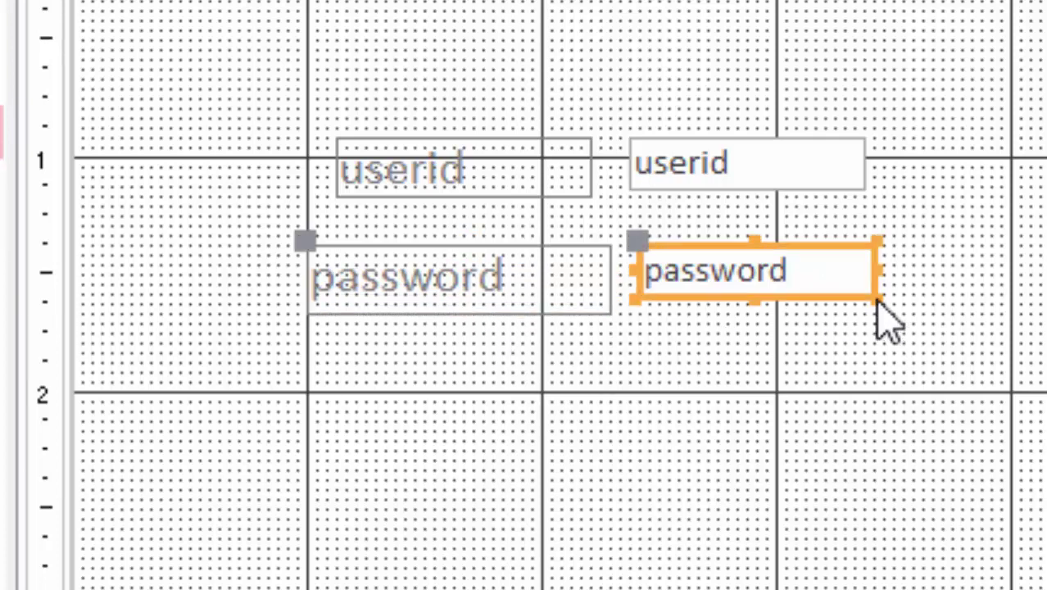
pyautogui.moveTo(875, 298); pyautogui.dragTo(915, 313)
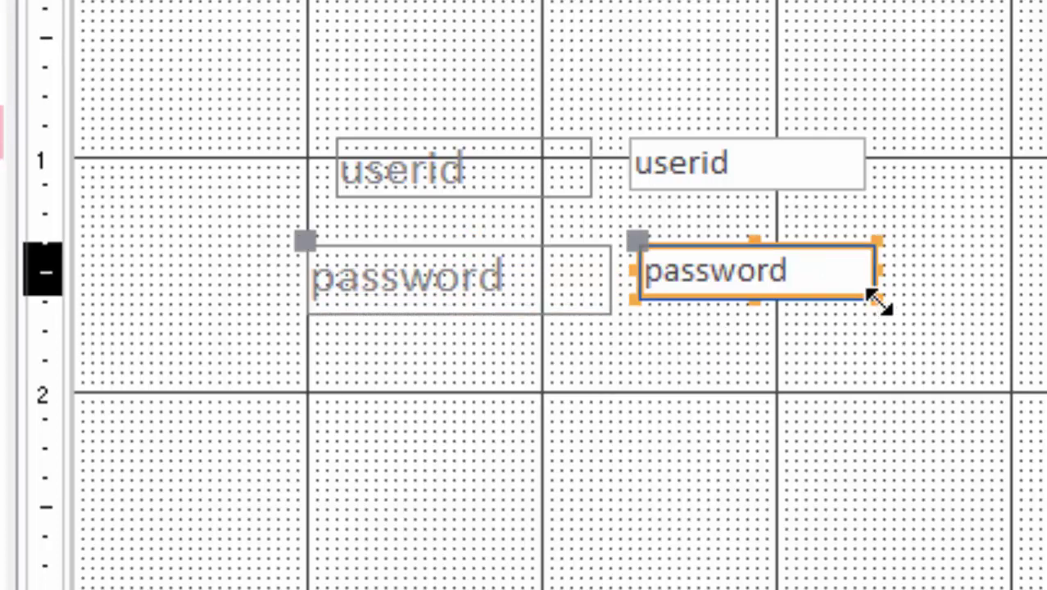
pyautogui.click(843, 182)
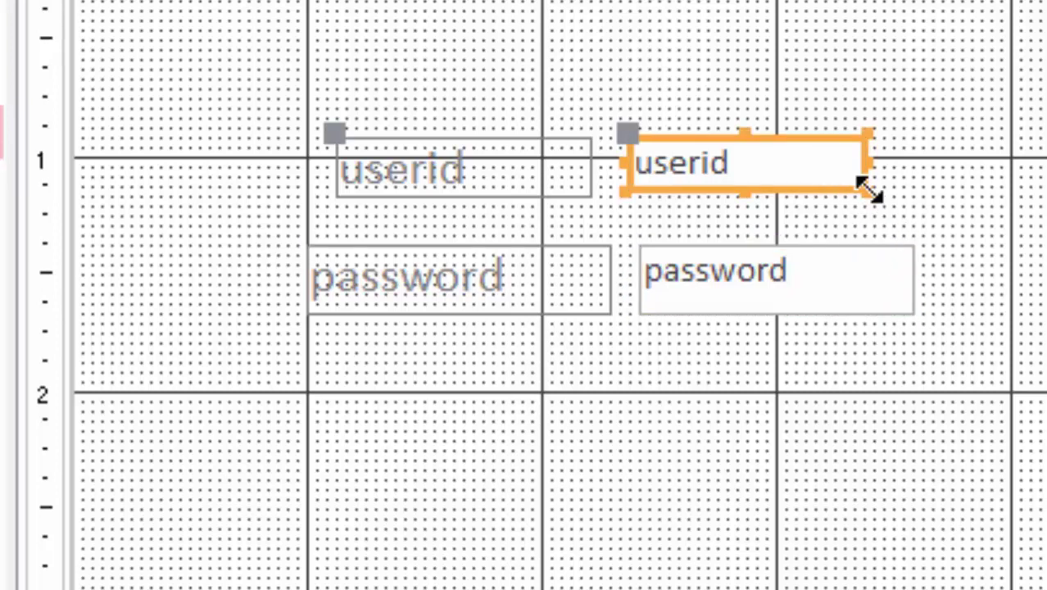
pyautogui.moveTo(867, 190); pyautogui.dragTo(922, 209)
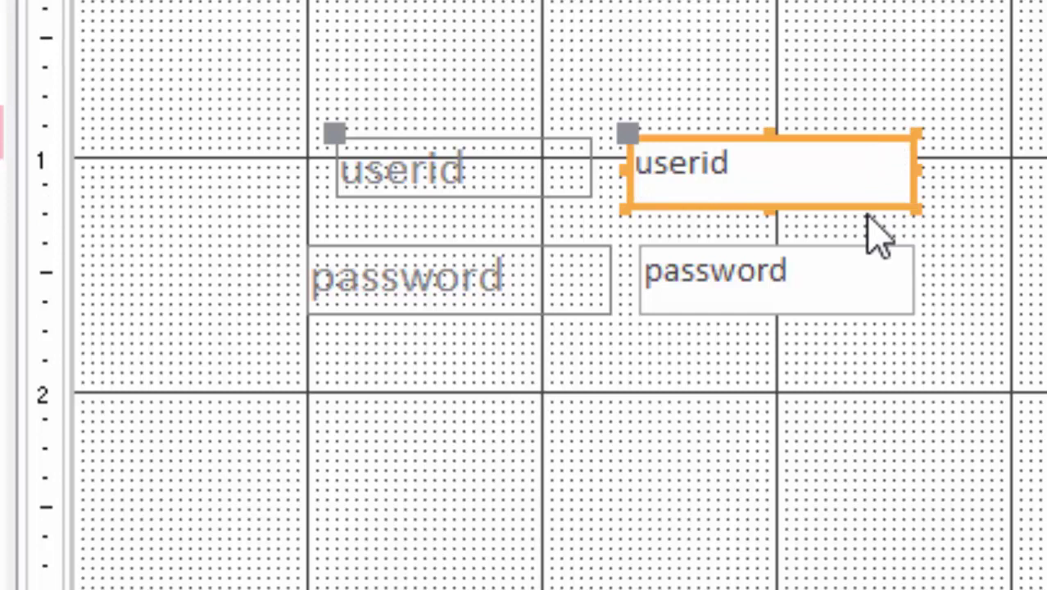
pyautogui.click(815, 283)
pyautogui.moveTo(785, 270); pyautogui.dragTo(624, 293)
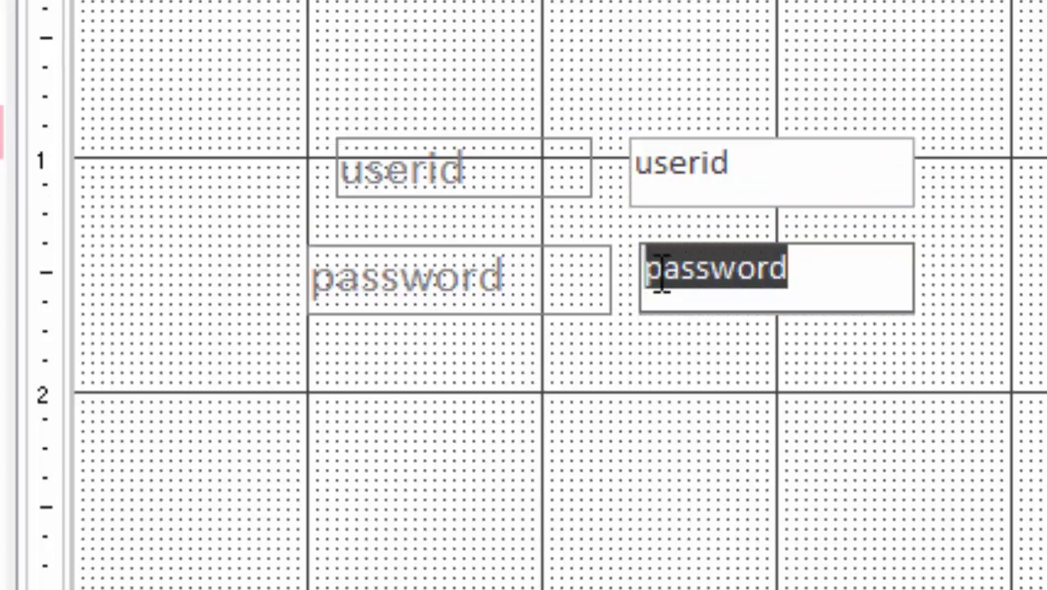
pyautogui.click(889, 199)
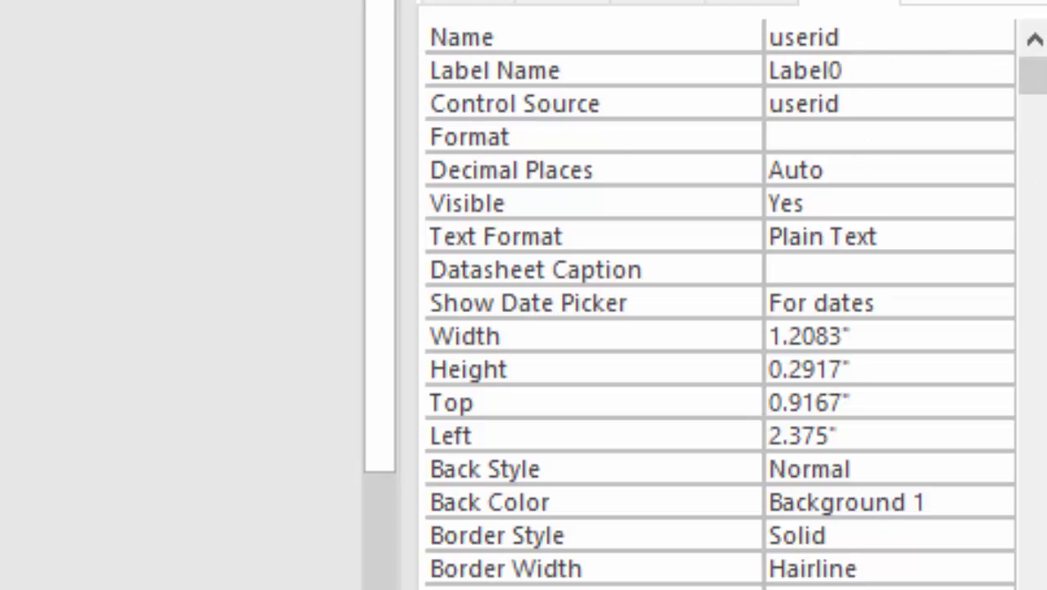
pyautogui.press('Tab')
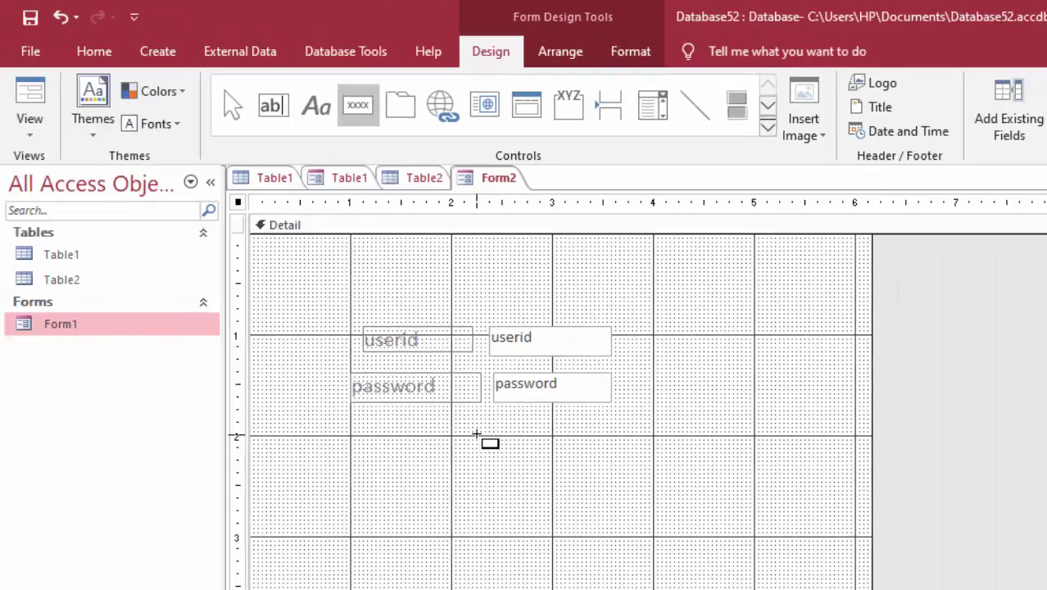
# Draw a plain button below the password box, skipping the wizard, and caption it 'Login'.
pyautogui.moveTo(477, 437); pyautogui.dragTo(643, 486)
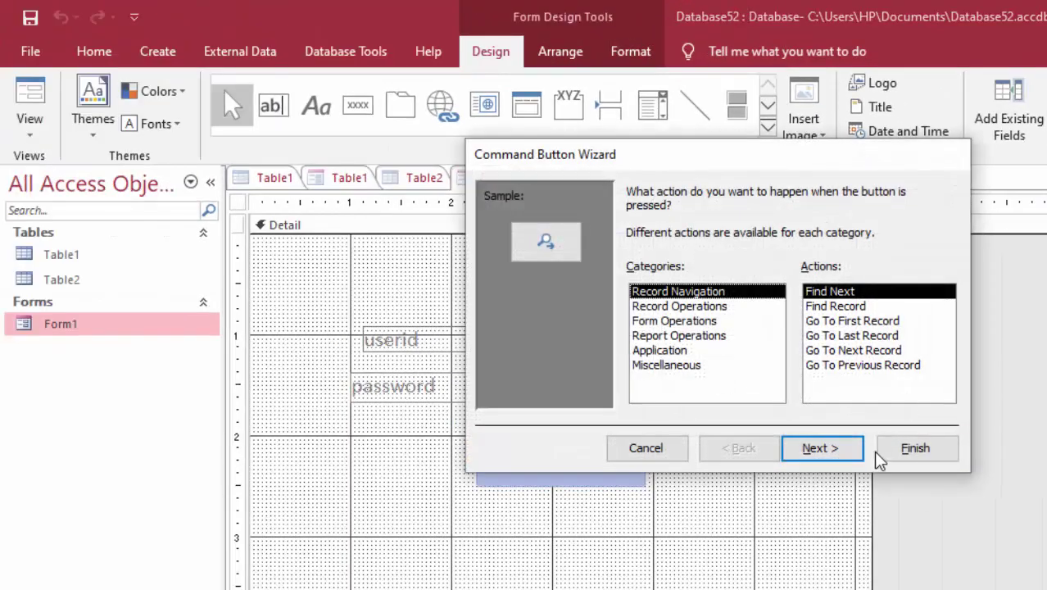
pyautogui.click(670, 453)
pyautogui.moveTo(609, 463); pyautogui.dragTo(468, 468)
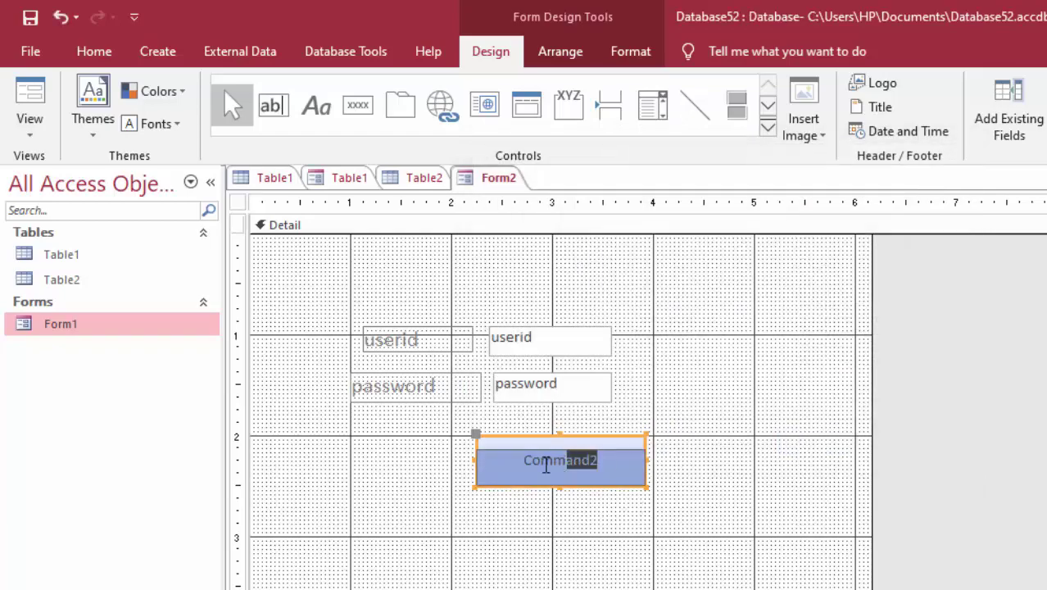
pyautogui.press('Delete')
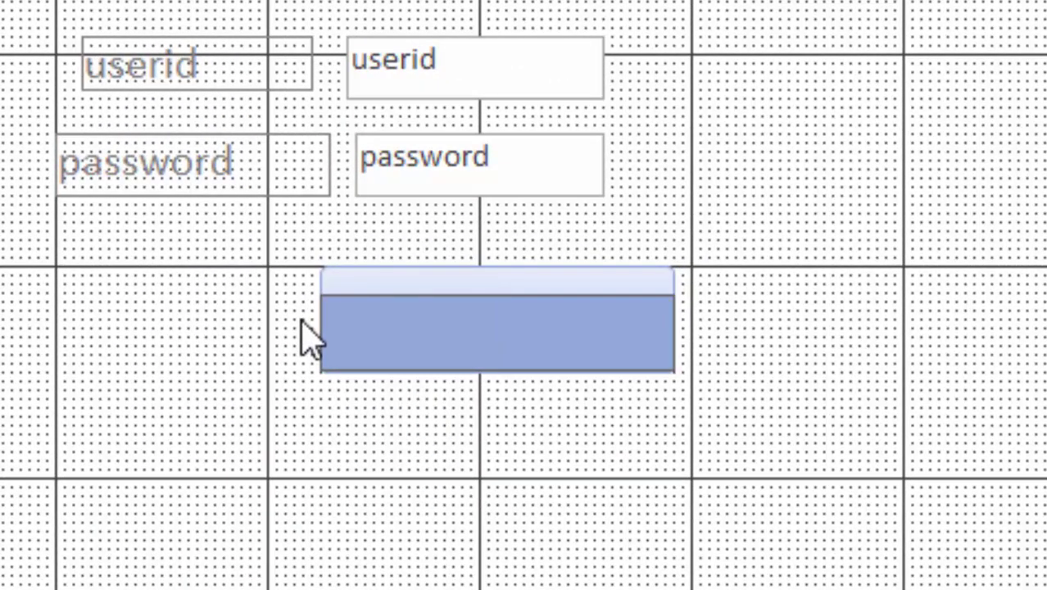
pyautogui.write('Lo')
pyautogui.write('gin')
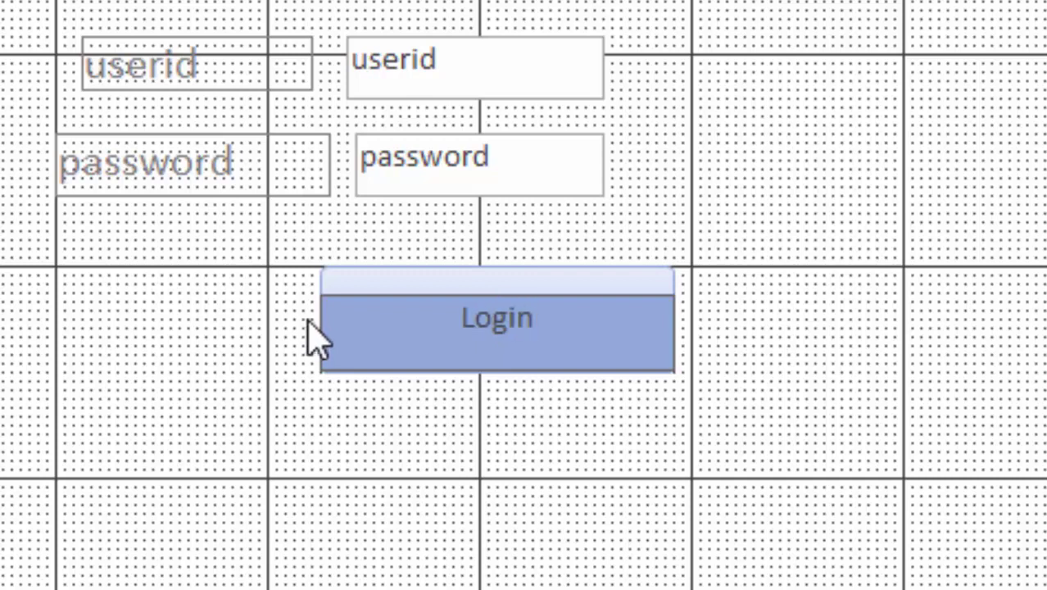
pyautogui.click(529, 495)
pyautogui.click(531, 326)
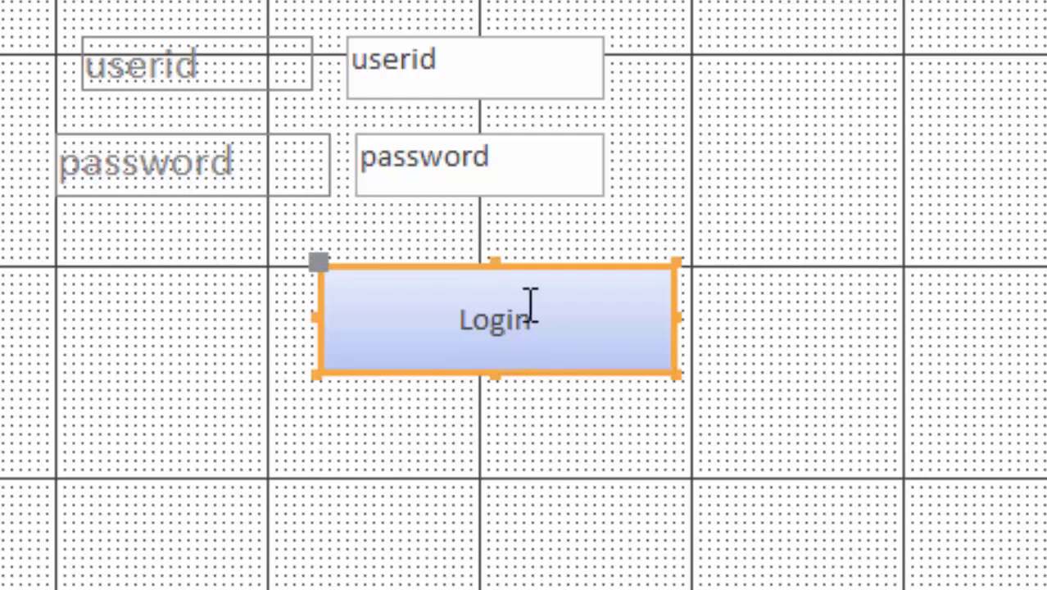
pyautogui.moveTo(543, 317); pyautogui.dragTo(461, 317)
pyautogui.click(253, 246)
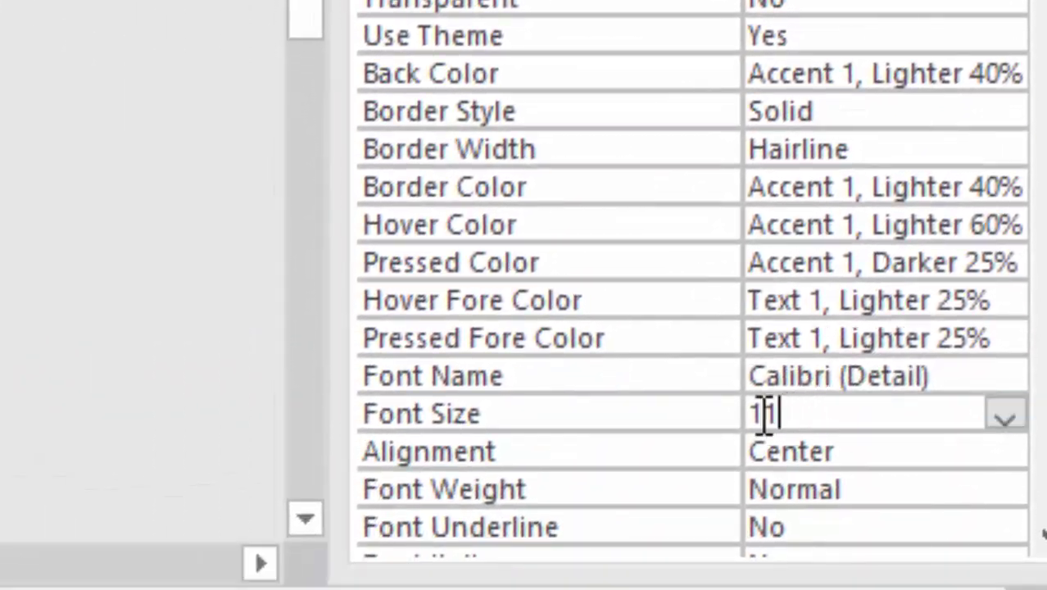
# Set the Login button's caption font size to 16.
pyautogui.moveTo(768, 415); pyautogui.dragTo(718, 433)
pyautogui.press('BackSpace')
pyautogui.write('1')
pyautogui.write('6')
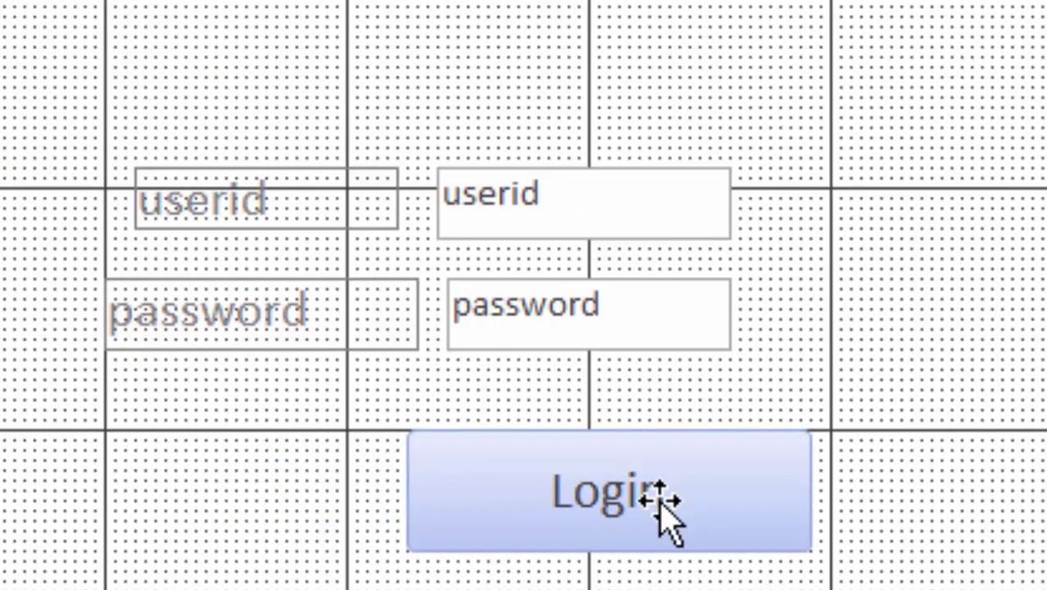
pyautogui.click(662, 504)
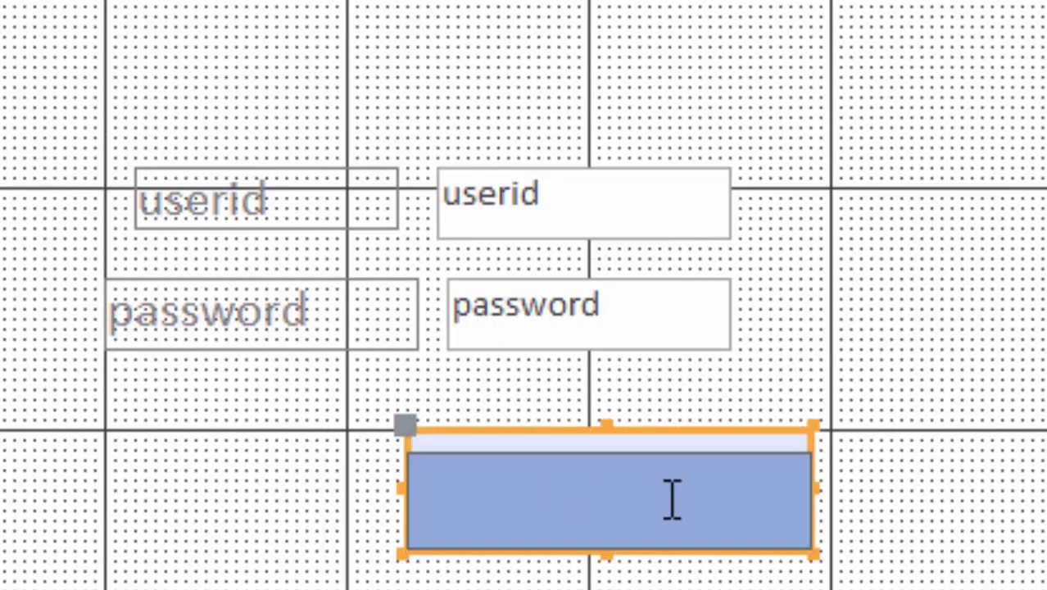
pyautogui.moveTo(671, 498); pyautogui.dragTo(519, 495)
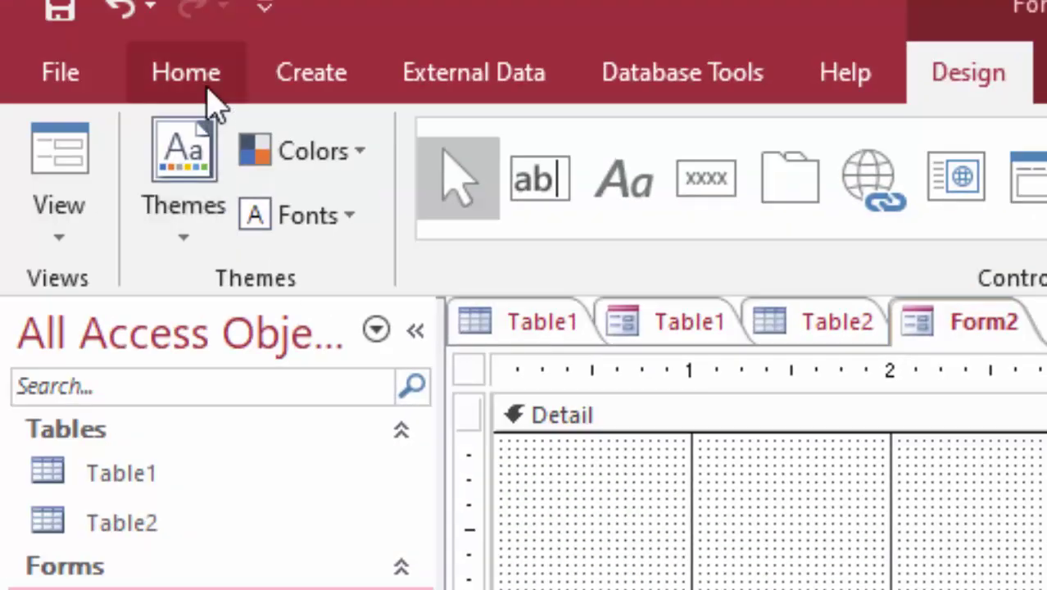
# Make the Login button's caption bold, and restore the accidentally deleted userid label with undo.
pyautogui.click(196, 79)
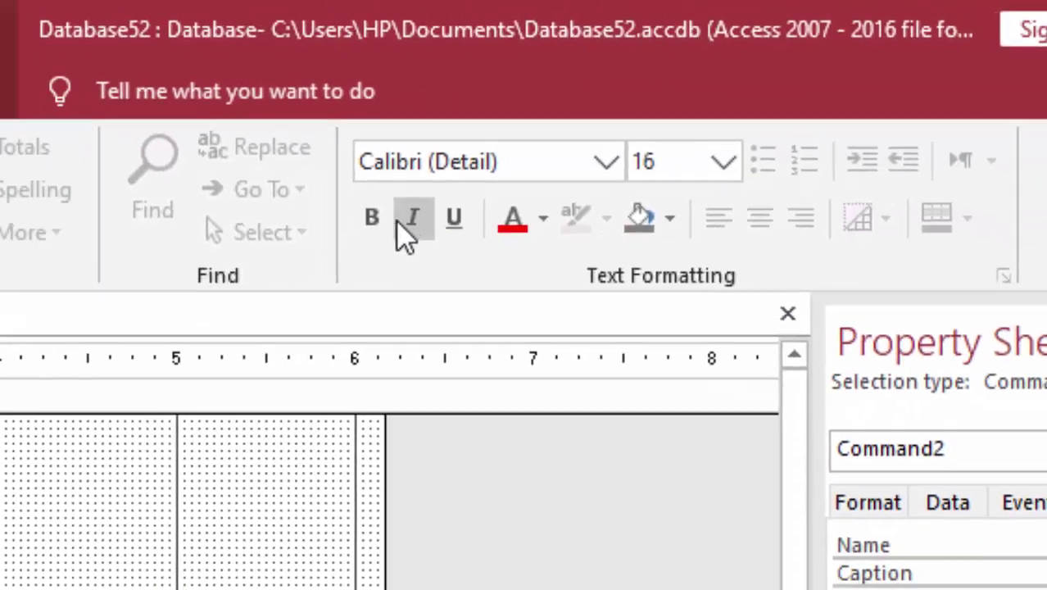
pyautogui.click(372, 217)
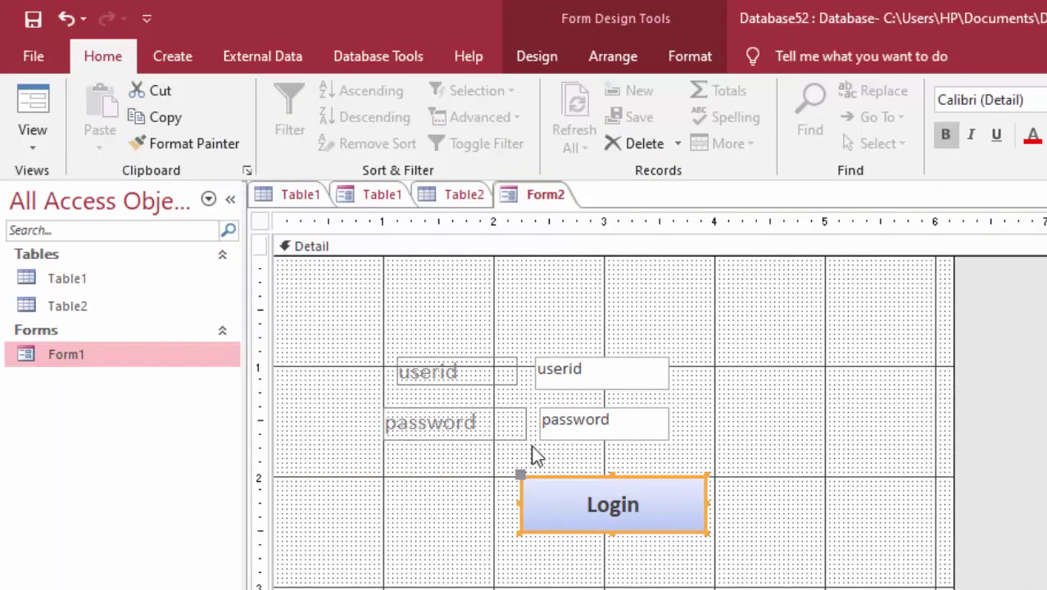
pyautogui.click(413, 379)
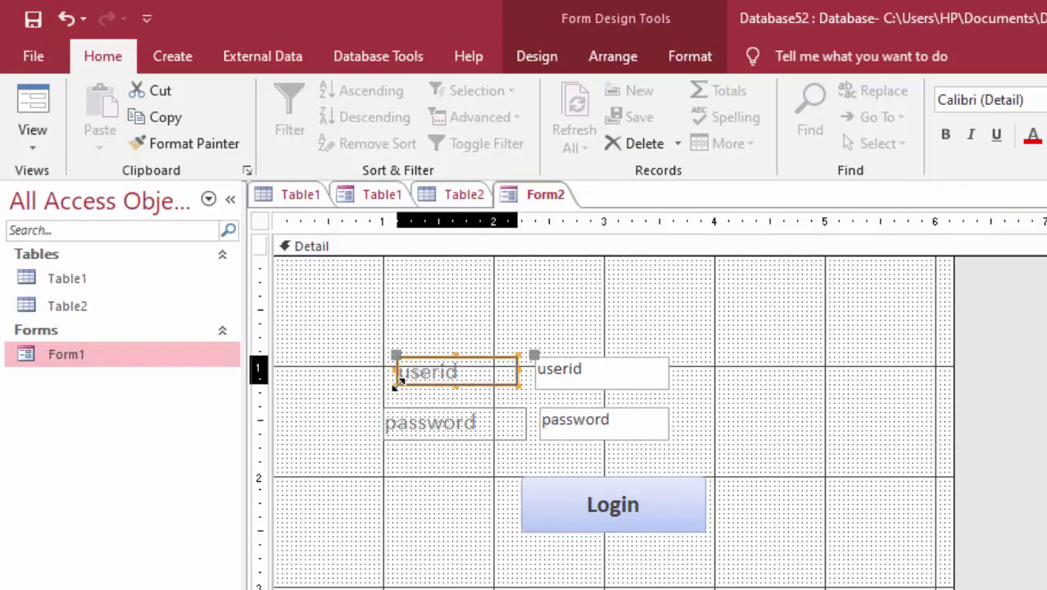
pyautogui.press('Delete')
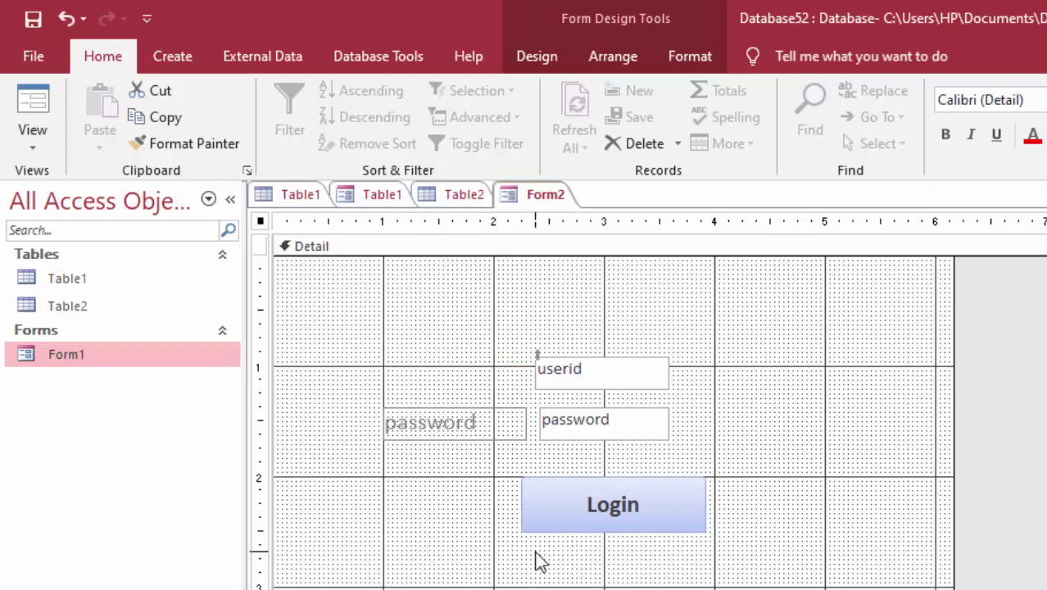
pyautogui.hotkey('ctrl', 'z')
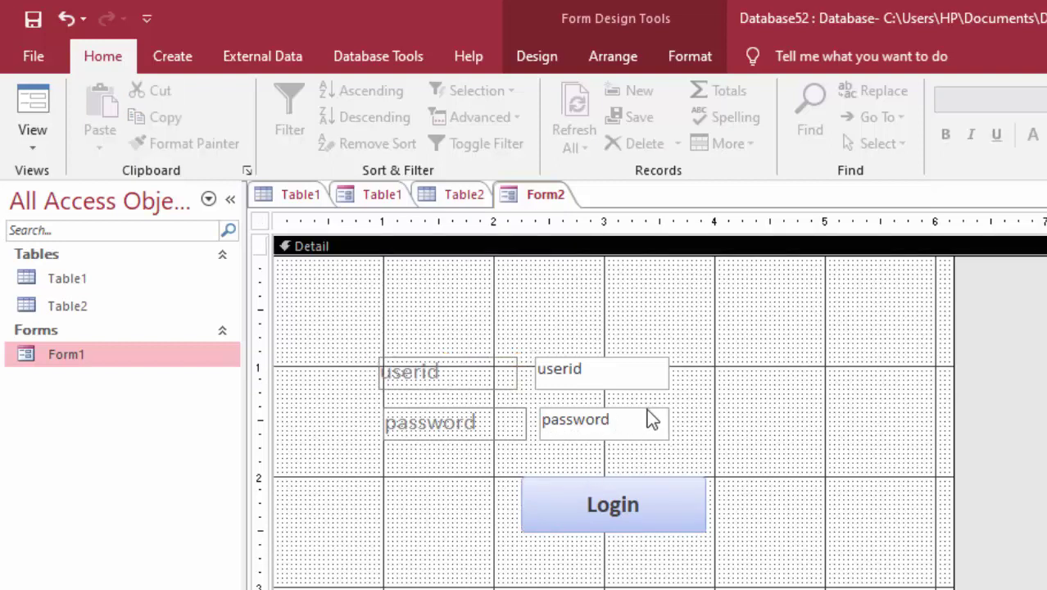
pyautogui.click(668, 503)
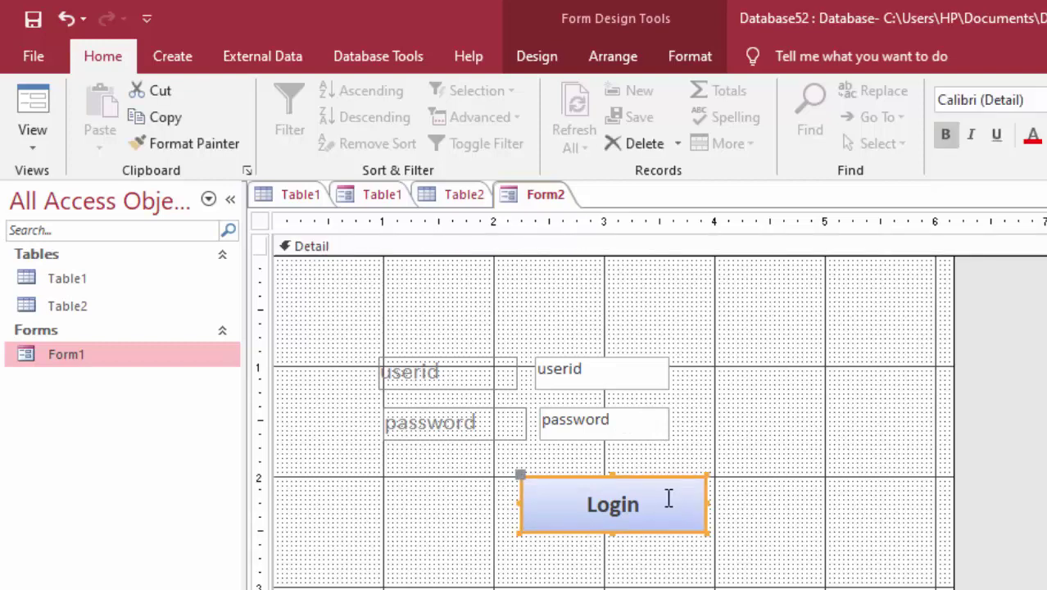
# Create a Code Builder click event for the Login button through Build Event.
pyautogui.rightClick(668, 490)
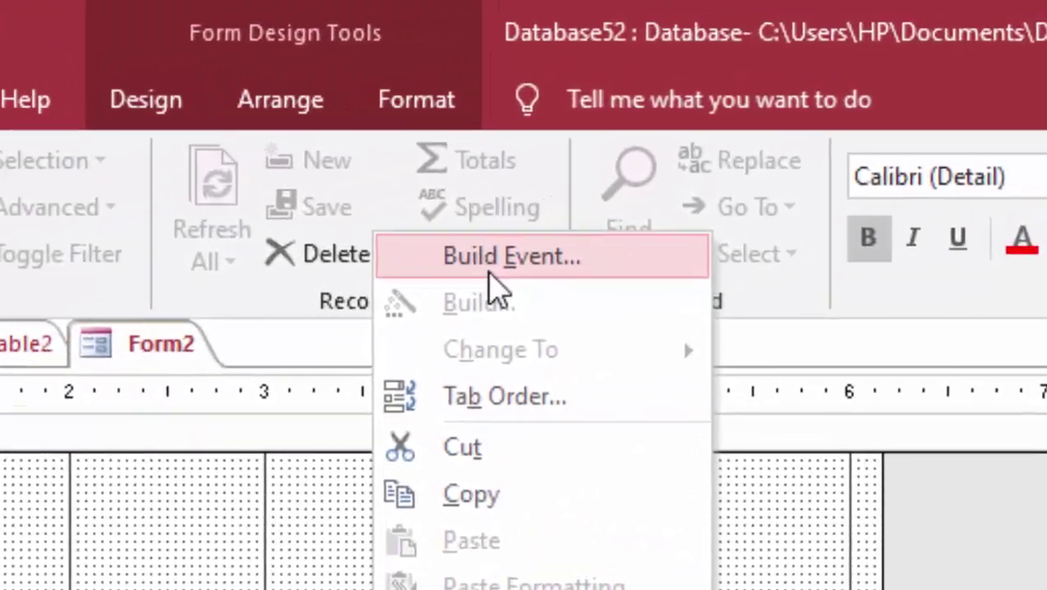
pyautogui.click(489, 257)
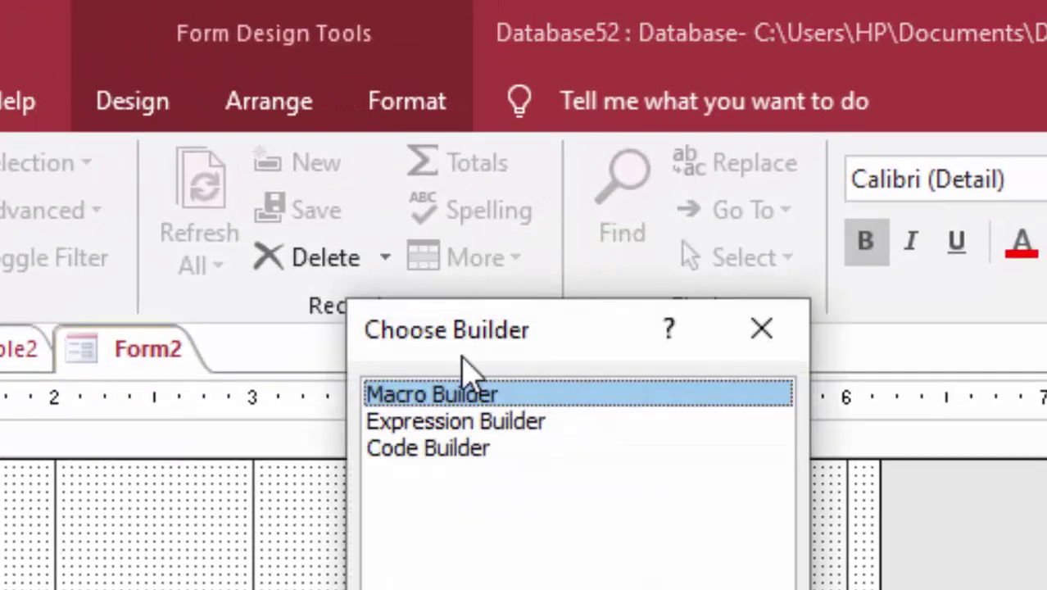
pyautogui.click(438, 451)
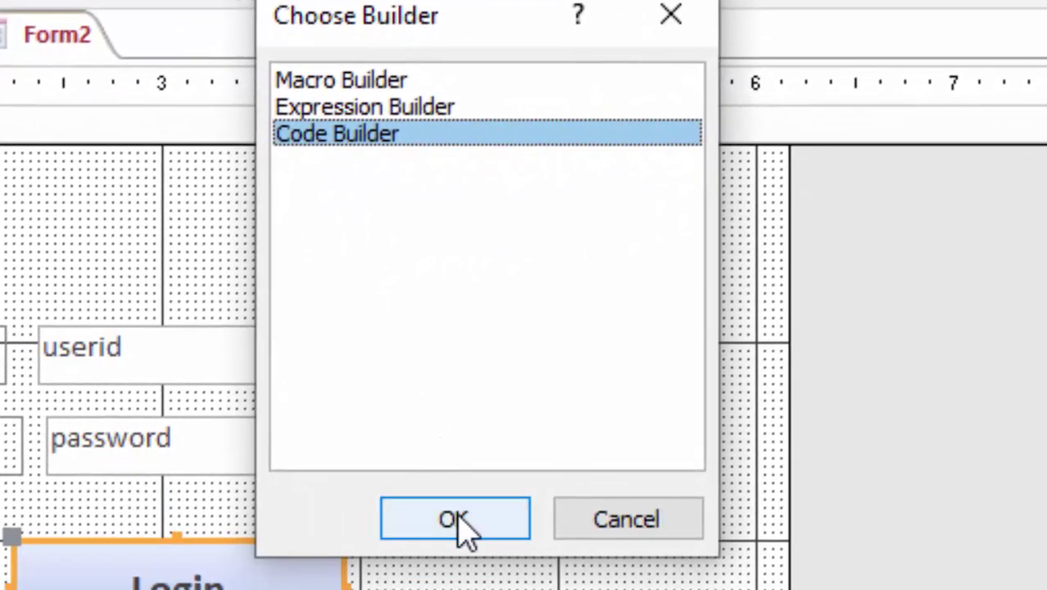
pyautogui.click(456, 511)
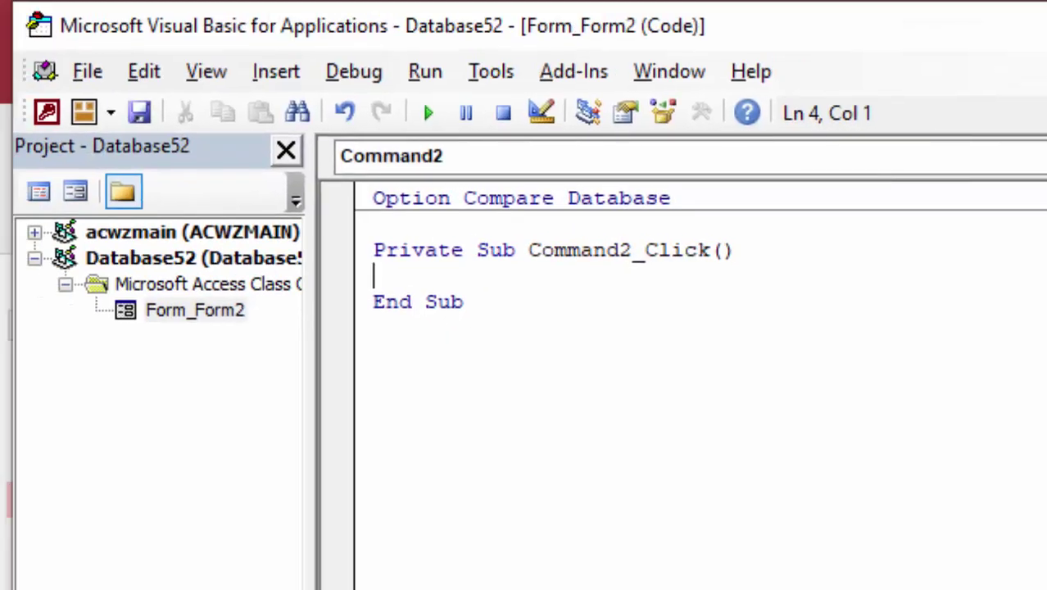
# In Command2_Click, type: if password =Dlookup("password", "table1", "userid"'" & [userid.
pyautogui.press('Return')
pyautogui.press('Return')
pyautogui.press('Return')
pyautogui.press('Return')
pyautogui.press('Return')
pyautogui.press('Return')
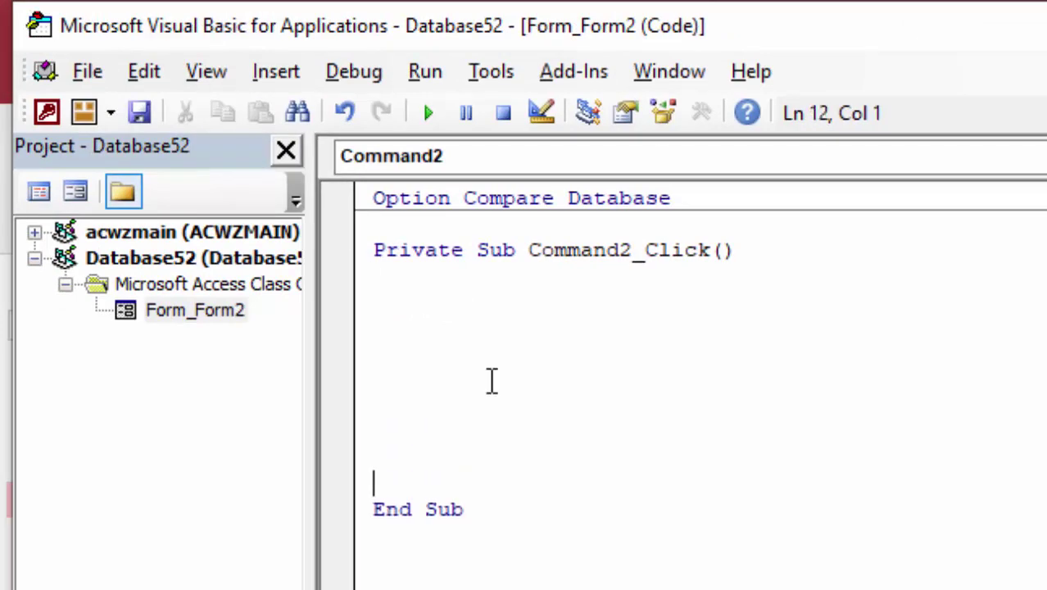
pyautogui.press('Return')
pyautogui.click(468, 269)
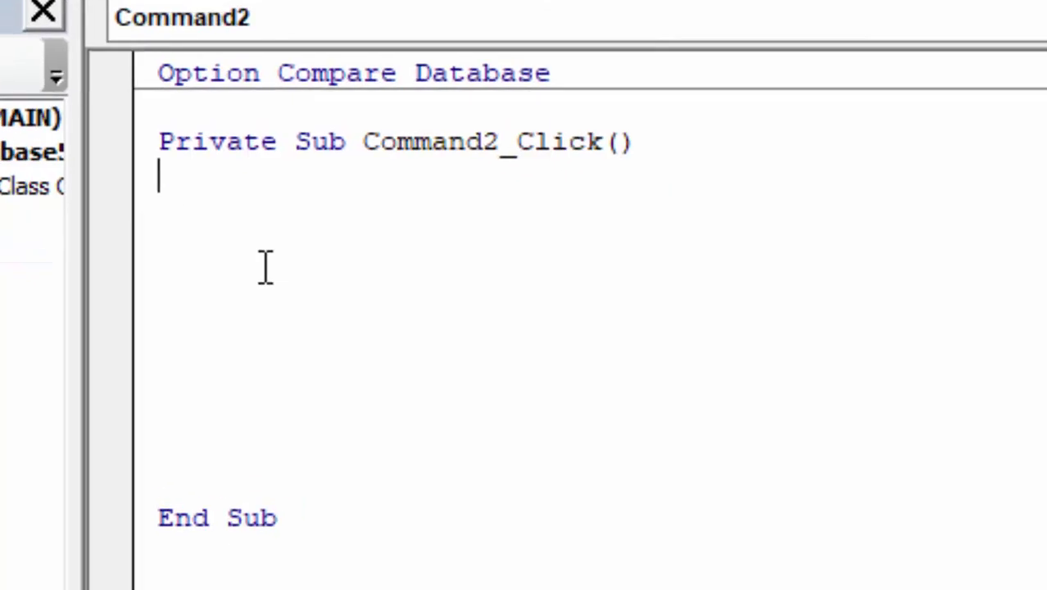
pyautogui.write('if')
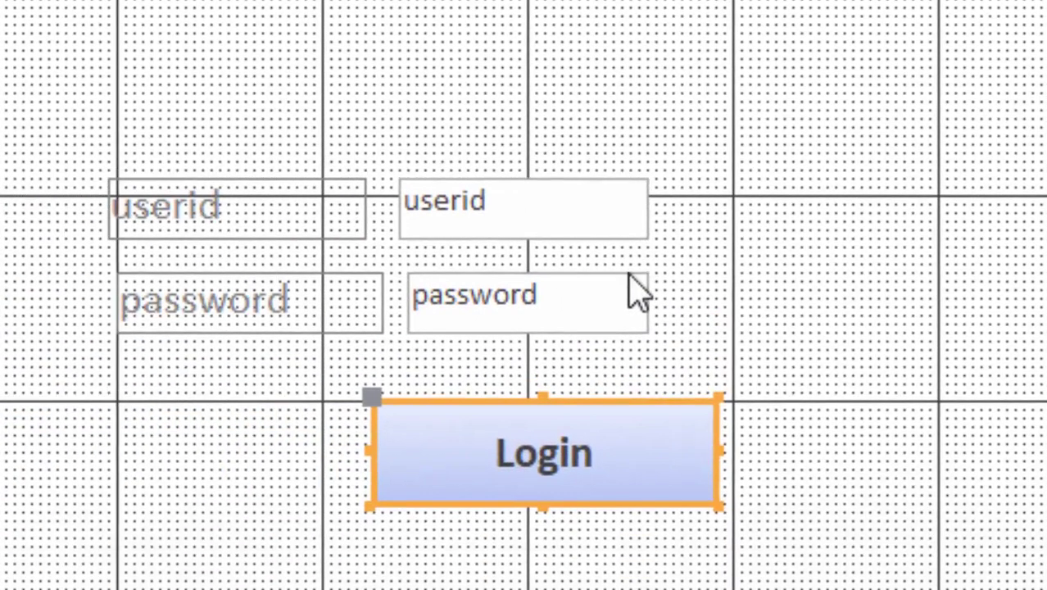
pyautogui.click(631, 291)
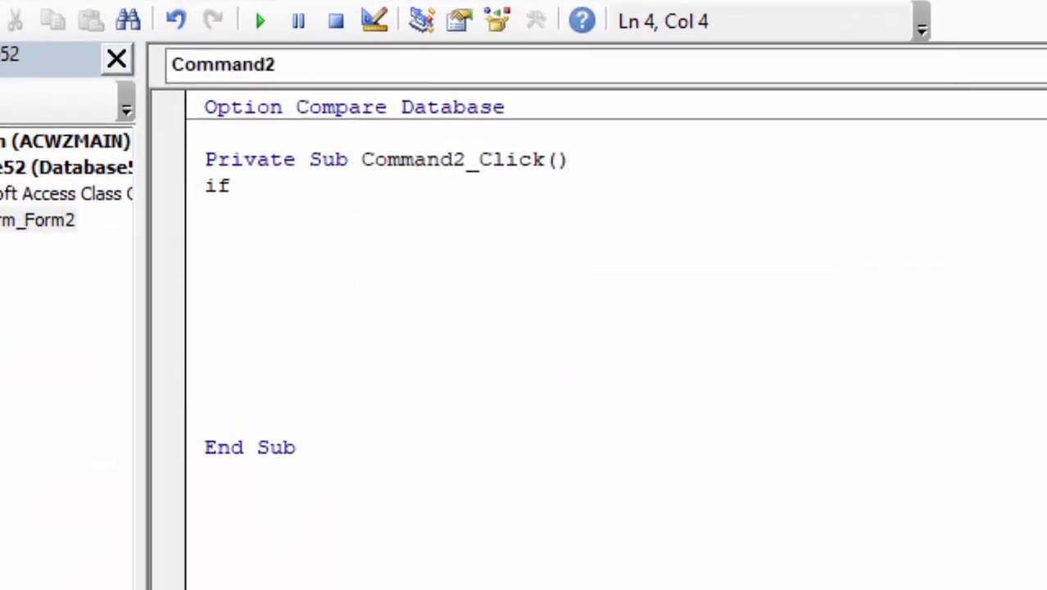
pyautogui.write('p')
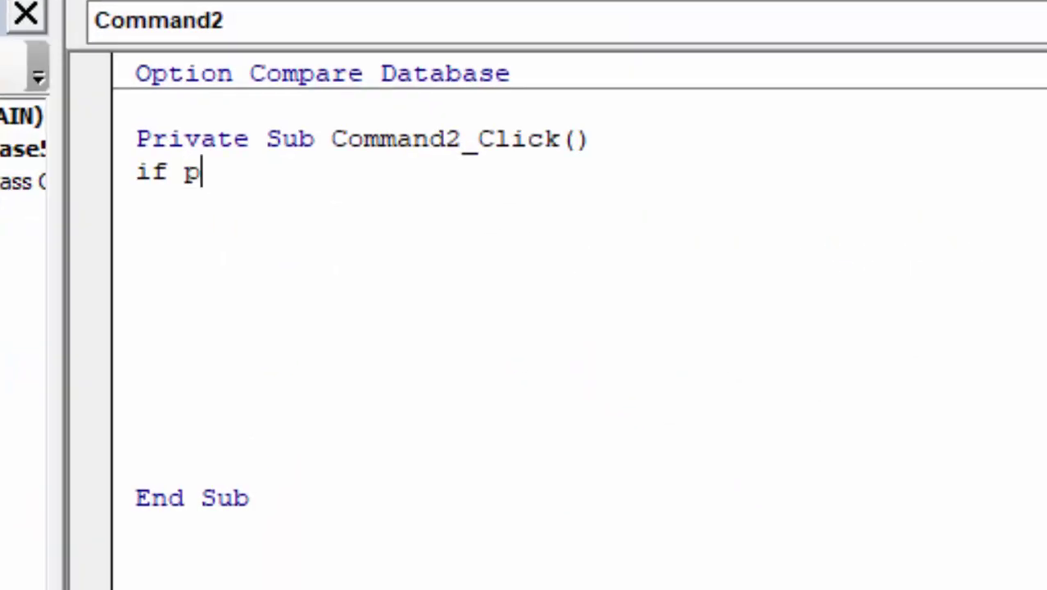
pyautogui.write('asswo')
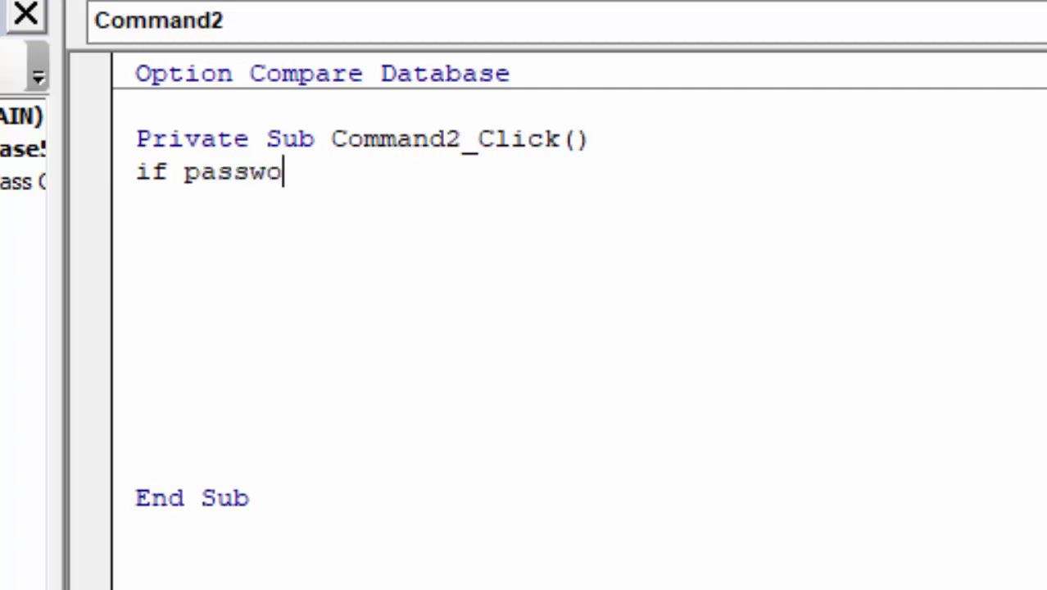
pyautogui.write('rd =')
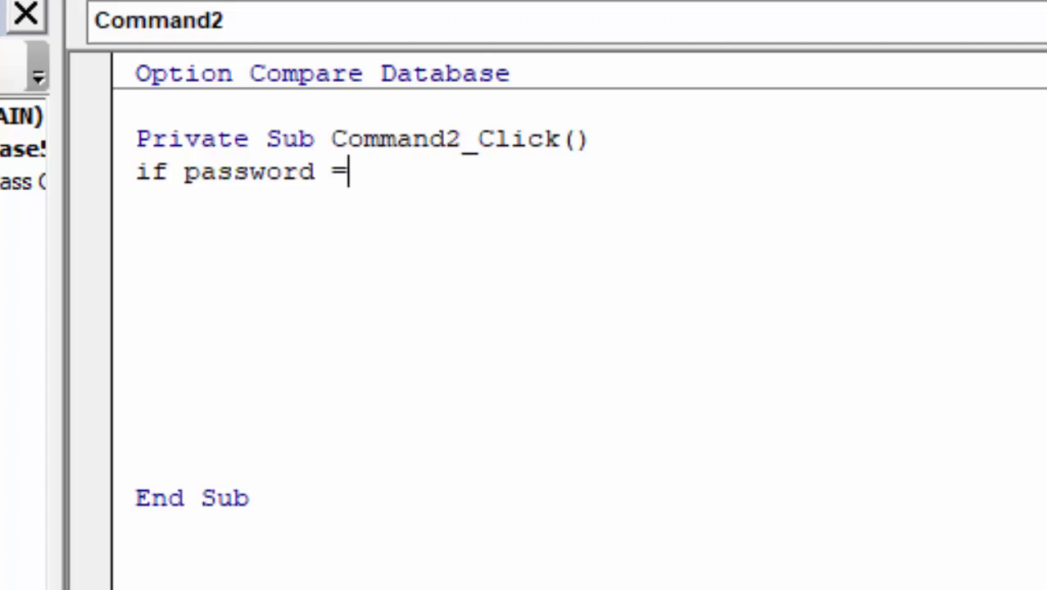
pyautogui.write('Dloo')
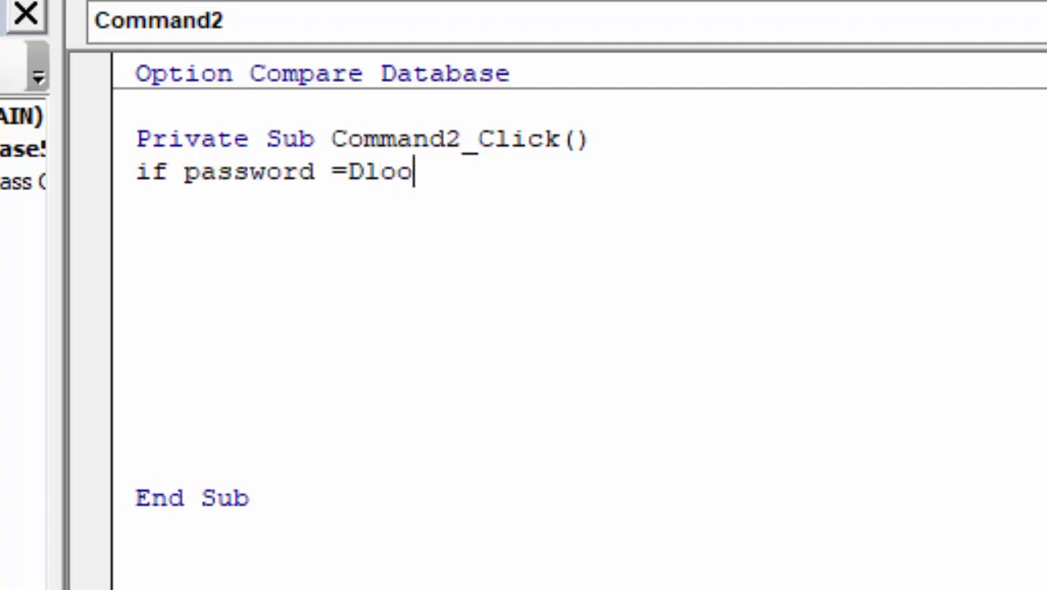
pyautogui.write('kup')
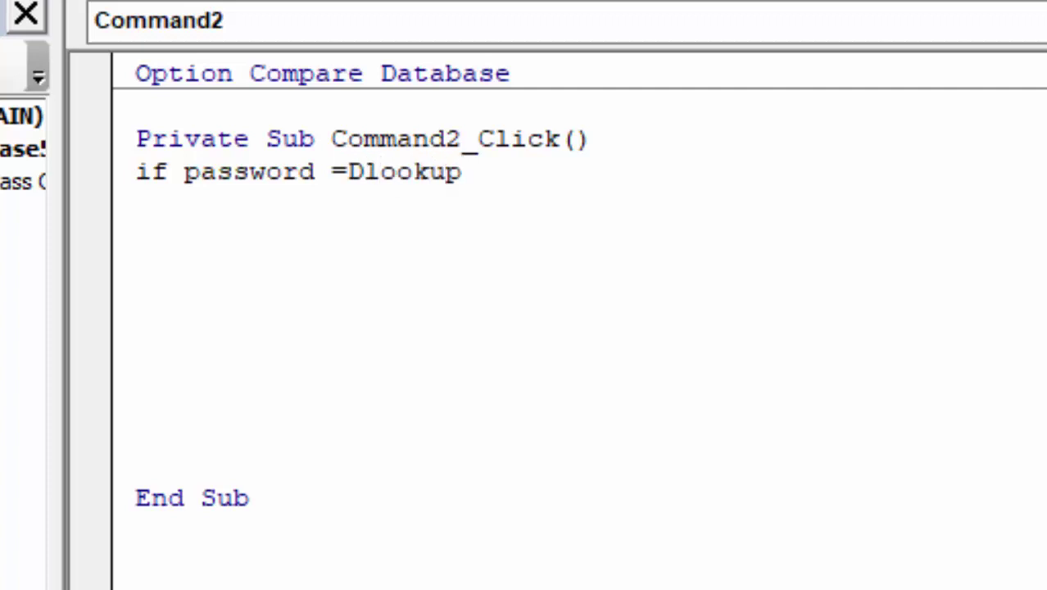
pyautogui.write('(')
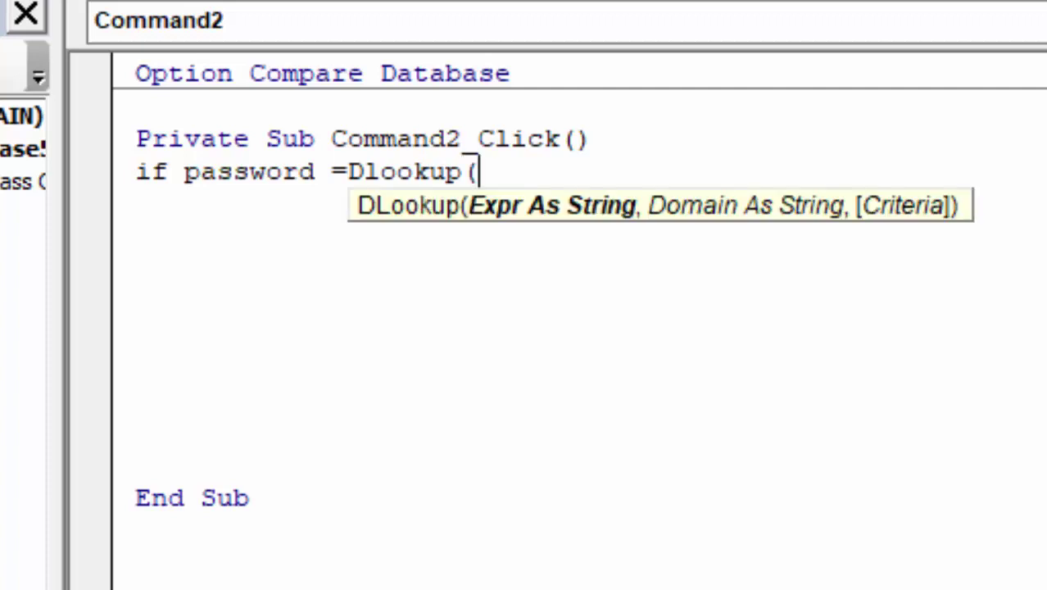
pyautogui.write('"')
pyautogui.write('p')
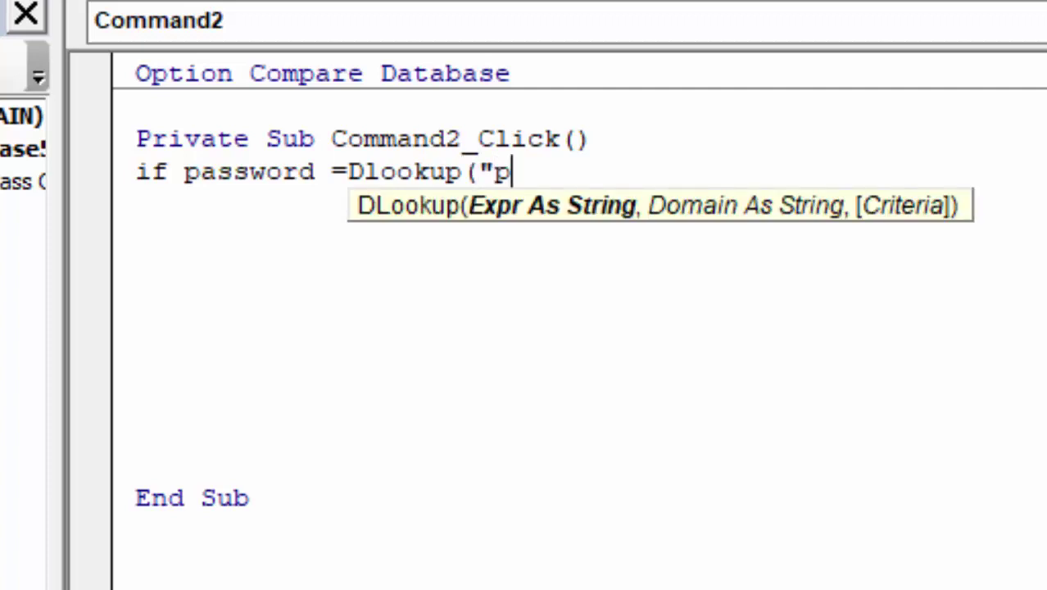
pyautogui.write('assword')
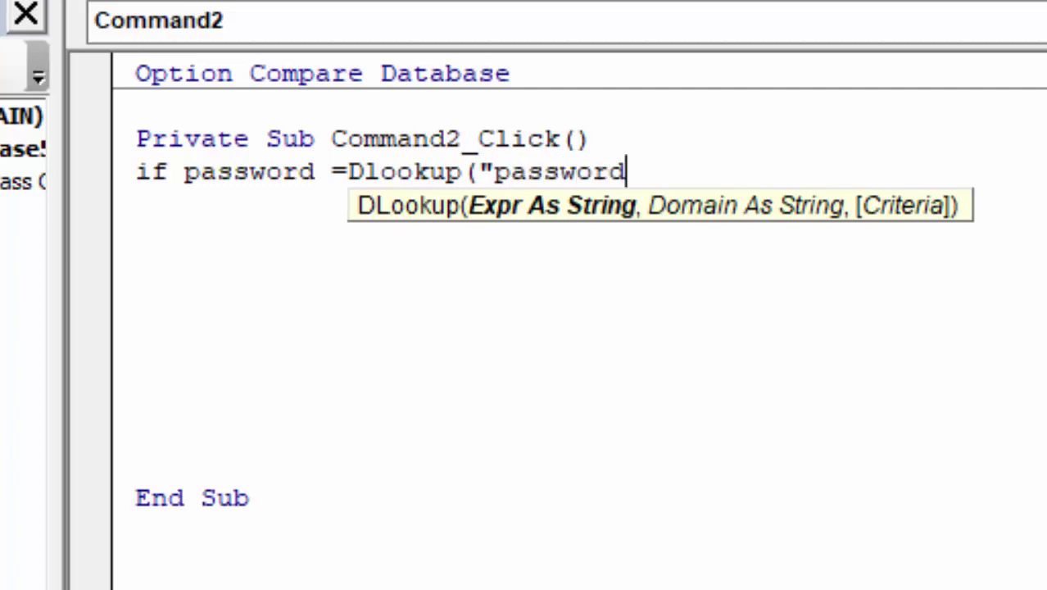
pyautogui.write('"')
pyautogui.write(',')
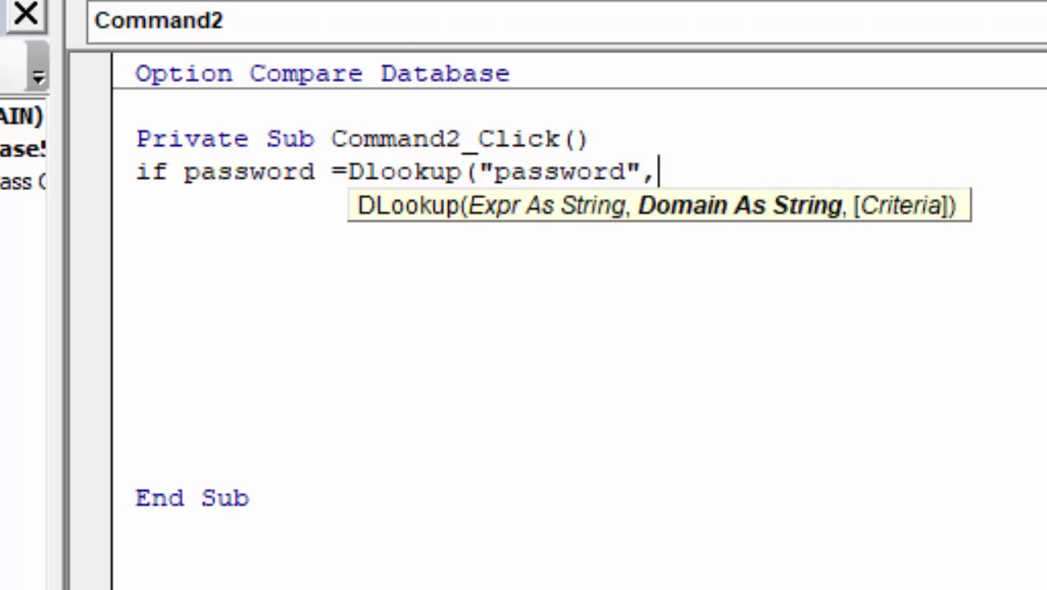
pyautogui.write(' "table1", "userid"\'"')
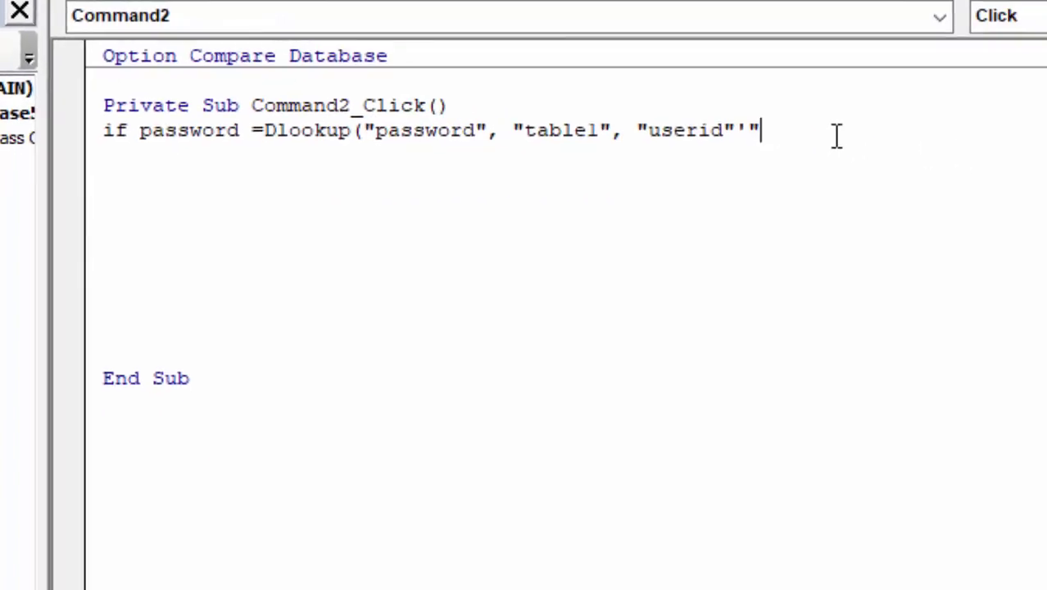
pyautogui.write(' &')
pyautogui.write(' [')
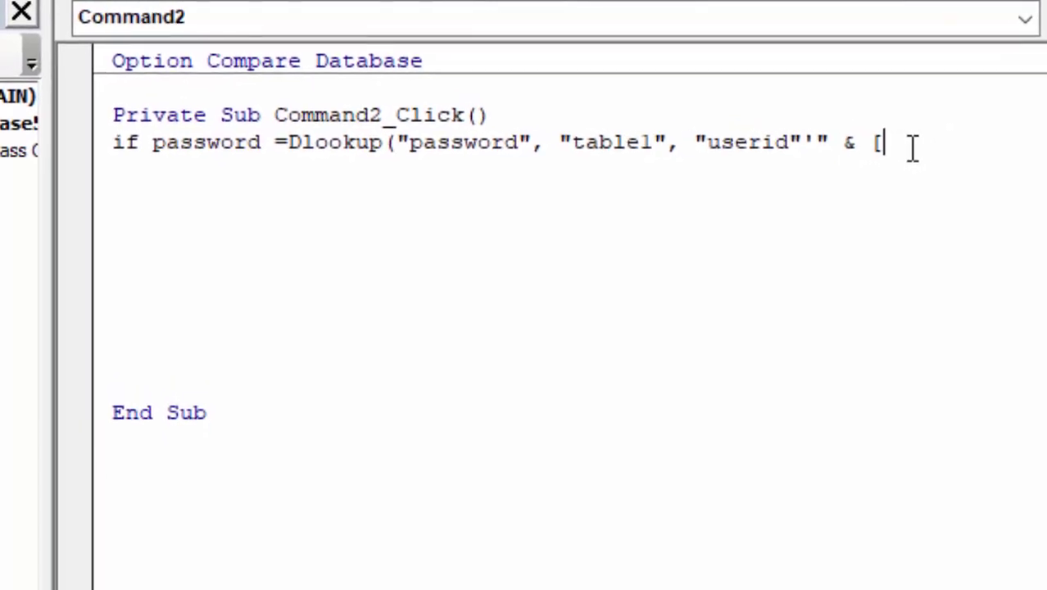
pyautogui.write('u')
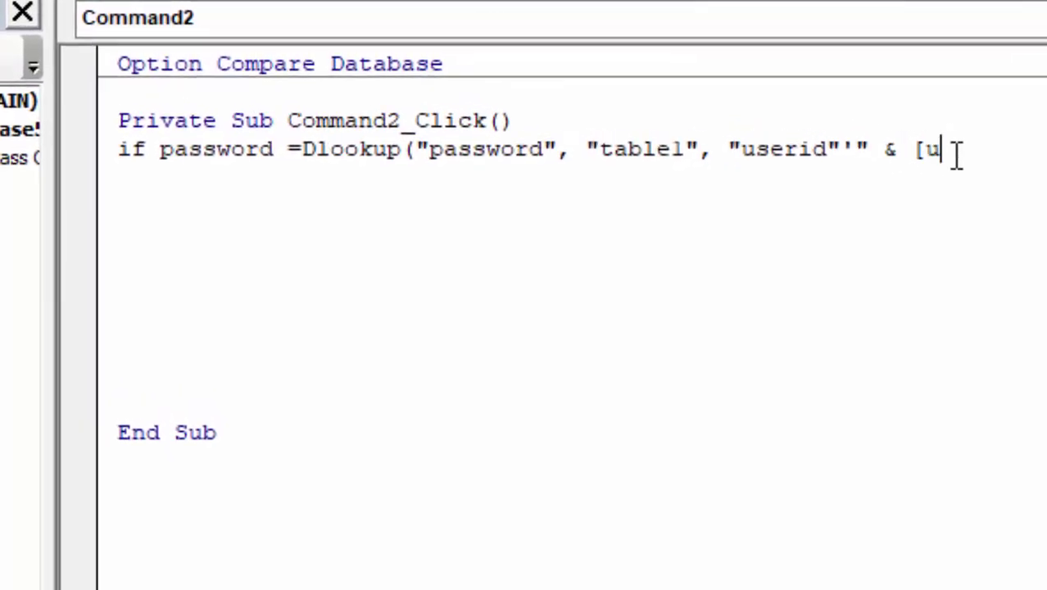
pyautogui.write('seri')
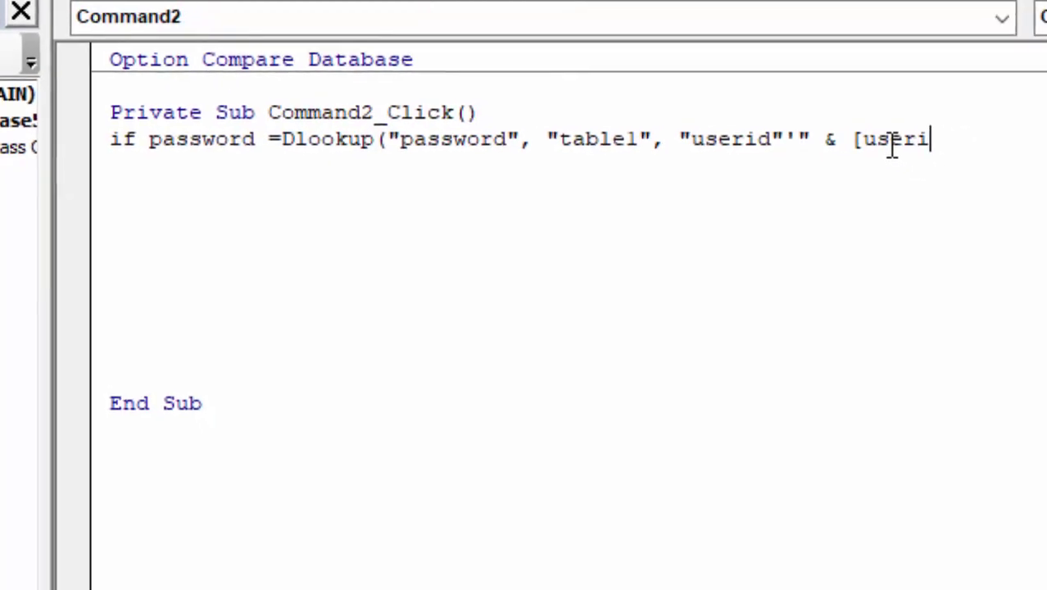
pyautogui.write('d')
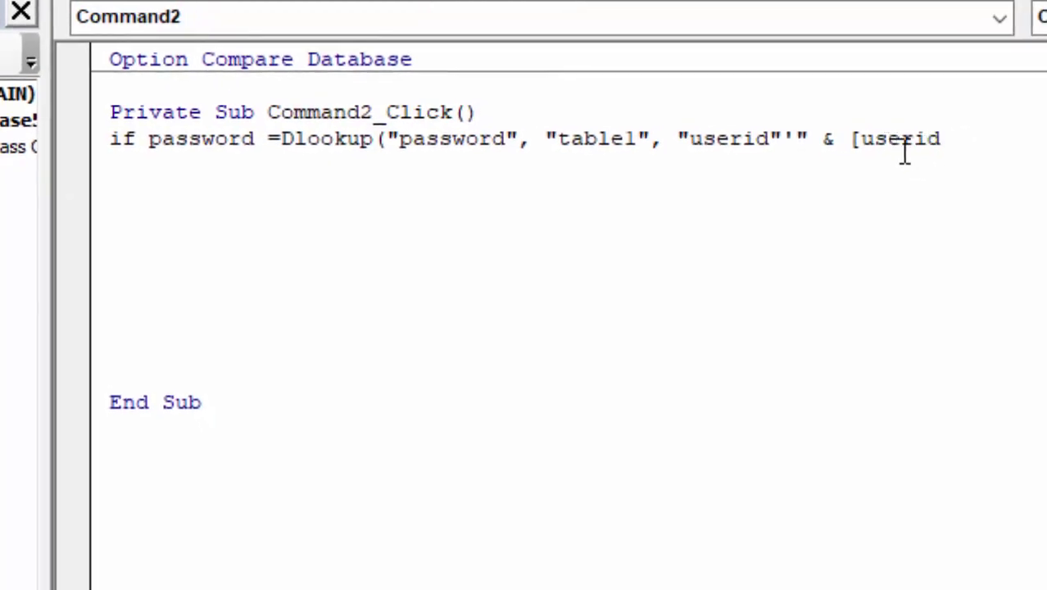
pyautogui.hotkey('alt', 'F11')
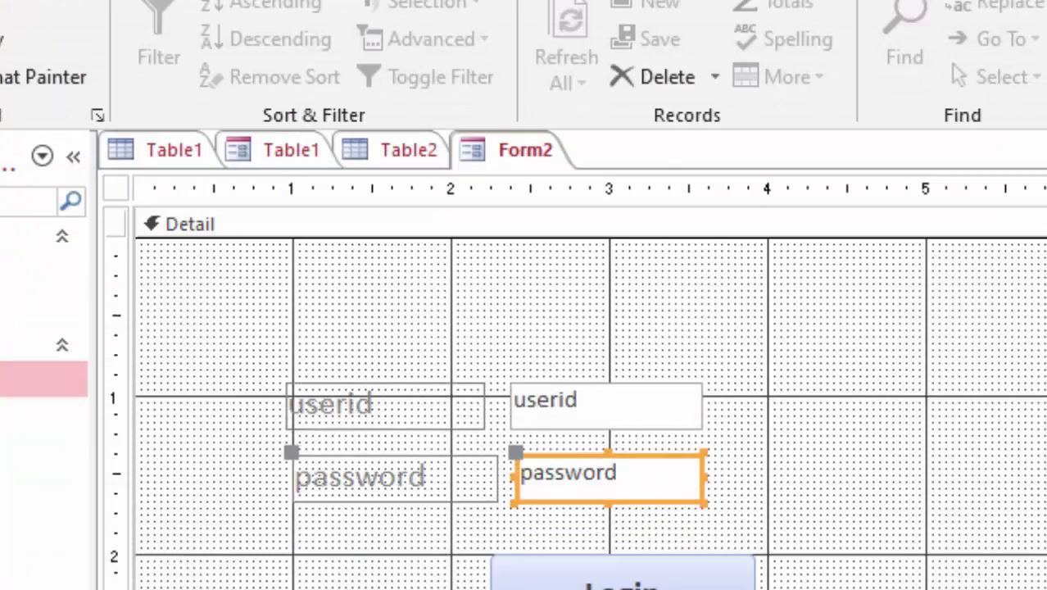
pyautogui.click(685, 403)
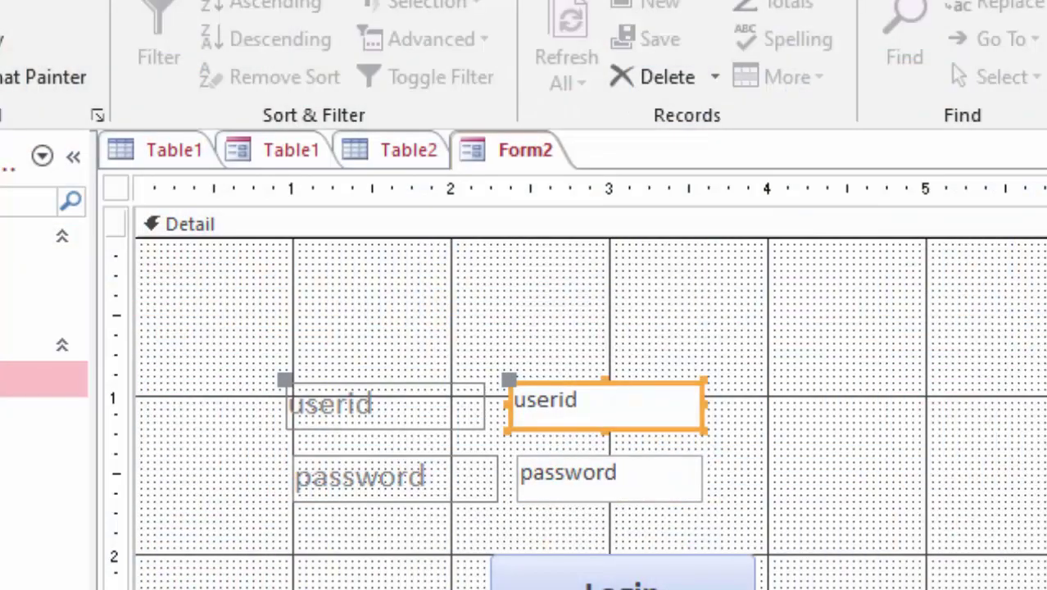
pyautogui.hotkey('alt', 'F11')
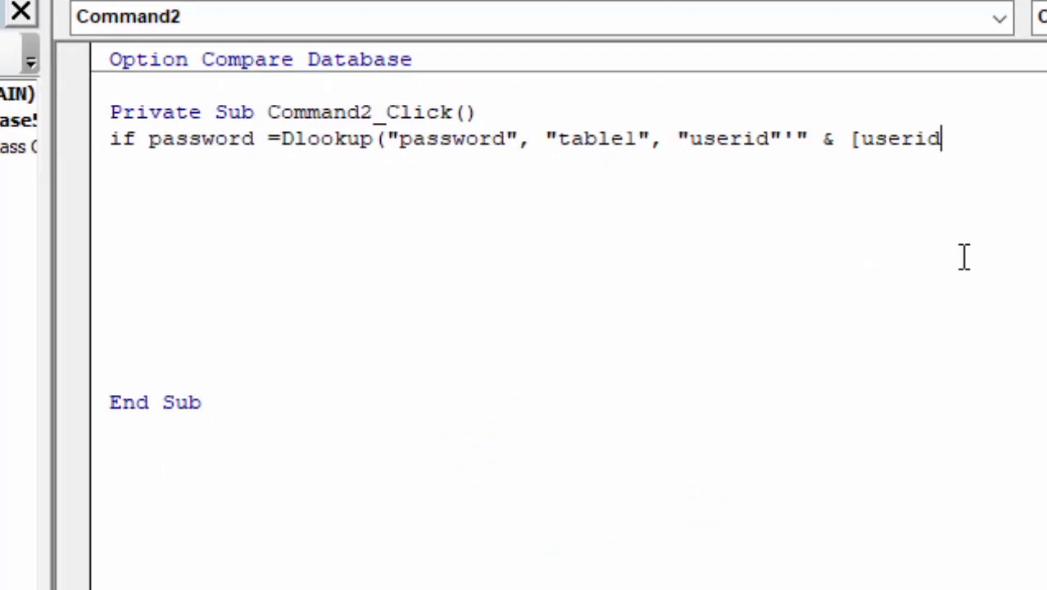
# Close the [userid] bracket and insert '=' right after userid in the DLookup criteria.
pyautogui.write('] & " \'") Then')
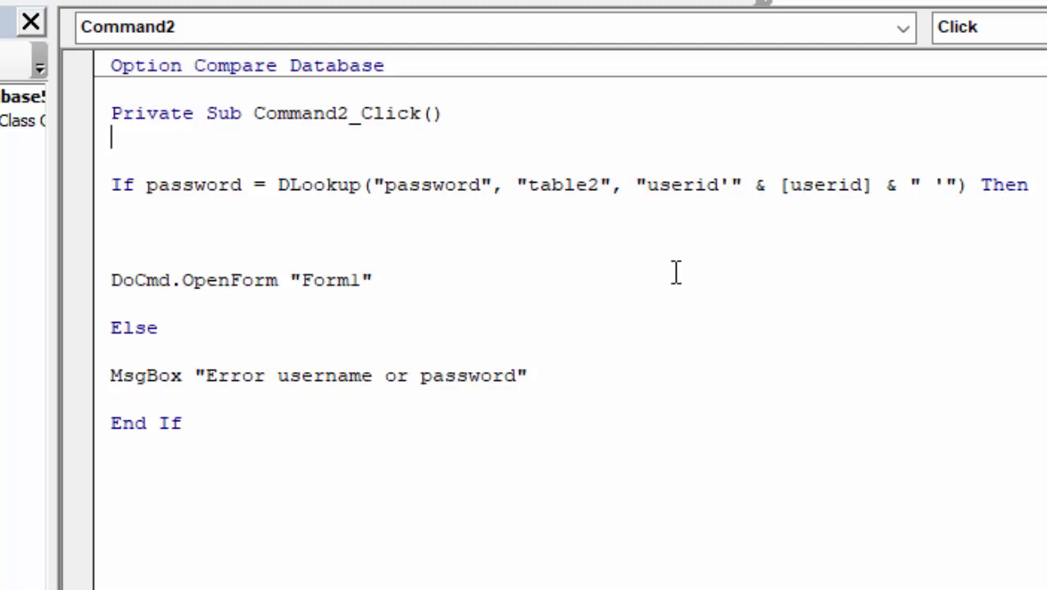
pyautogui.click(695, 219)
pyautogui.write('=')
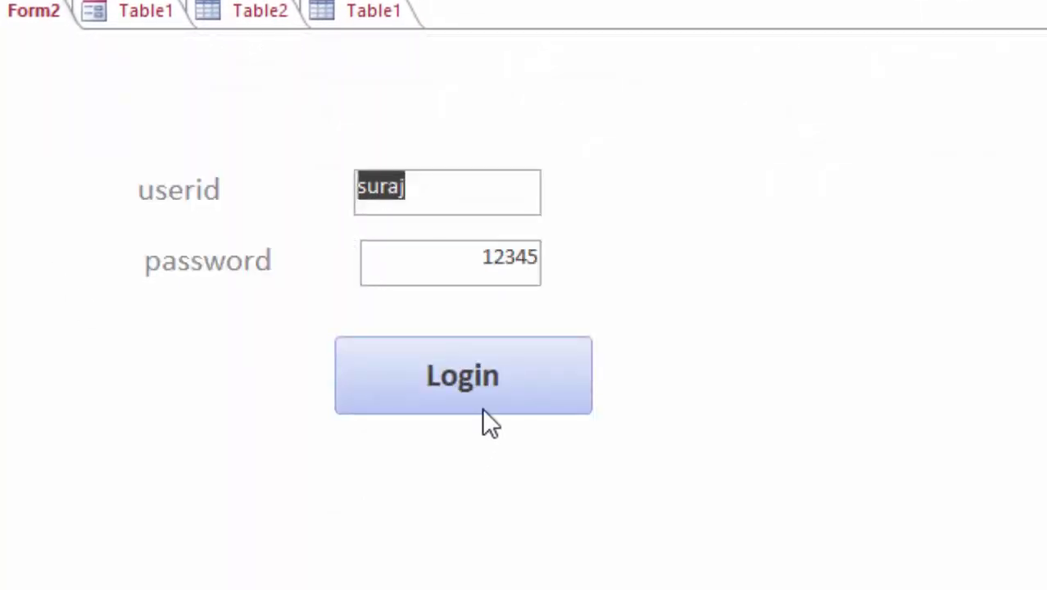
pyautogui.click(484, 409)
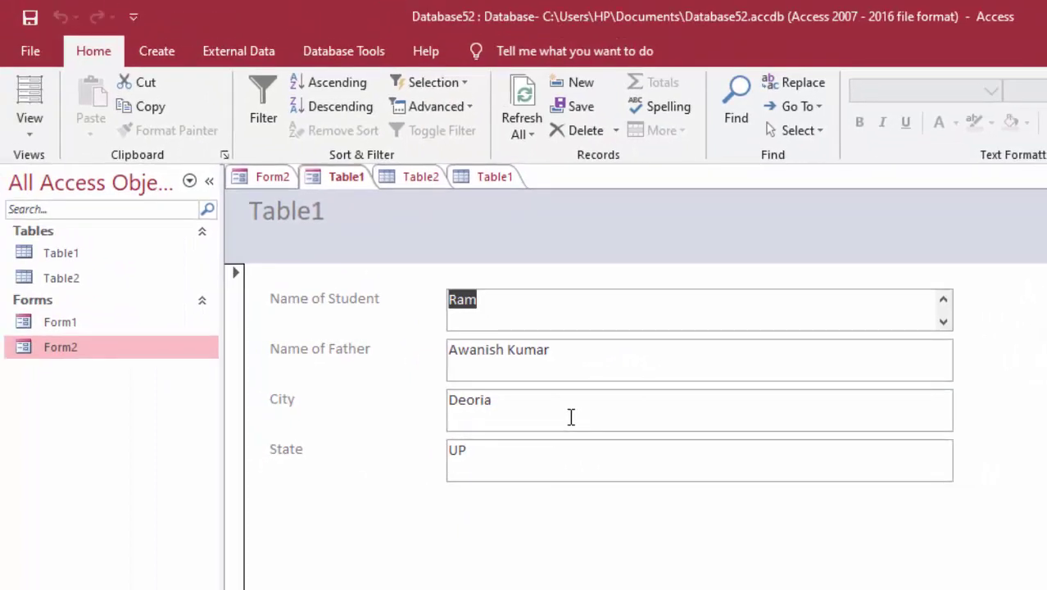
pyautogui.doubleClick(79, 347)
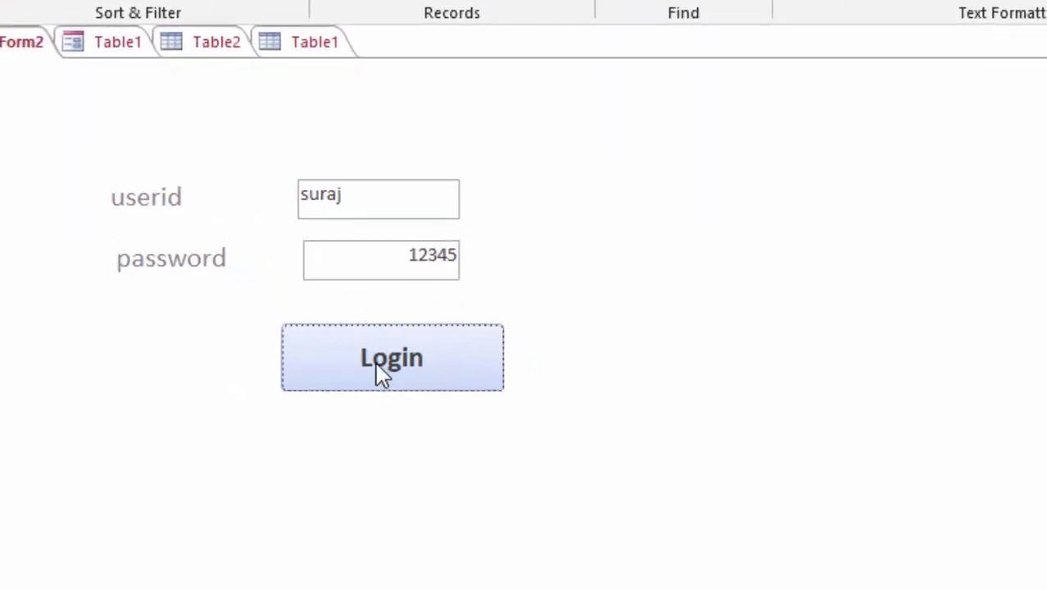
pyautogui.click(526, 416)
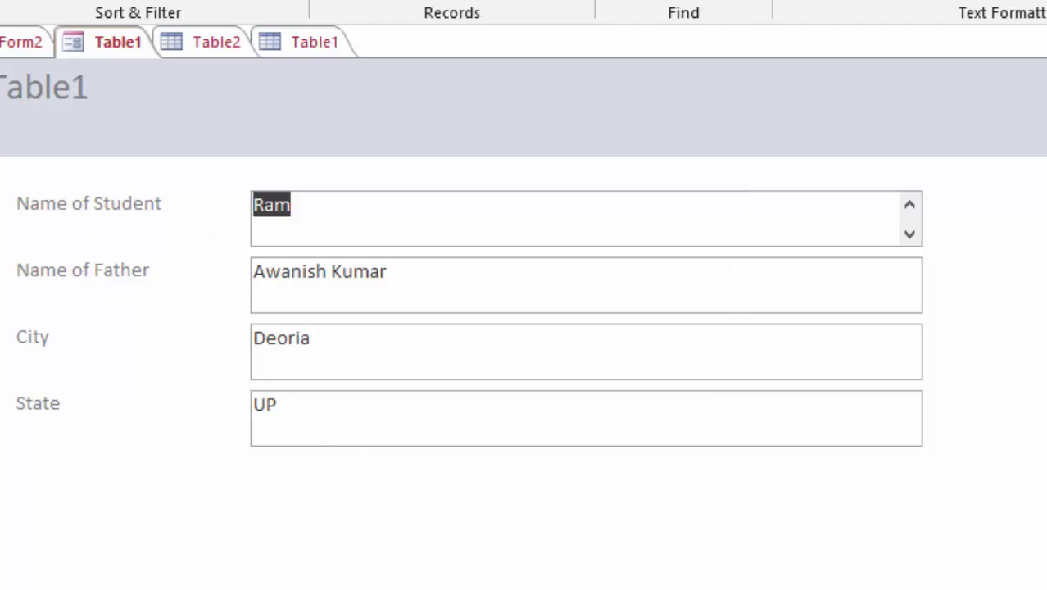
pyautogui.click(24, 42)
# Enter the wrong user id 'asddff', try logging in and dismiss the error message.
pyautogui.moveTo(428, 211); pyautogui.dragTo(234, 196)
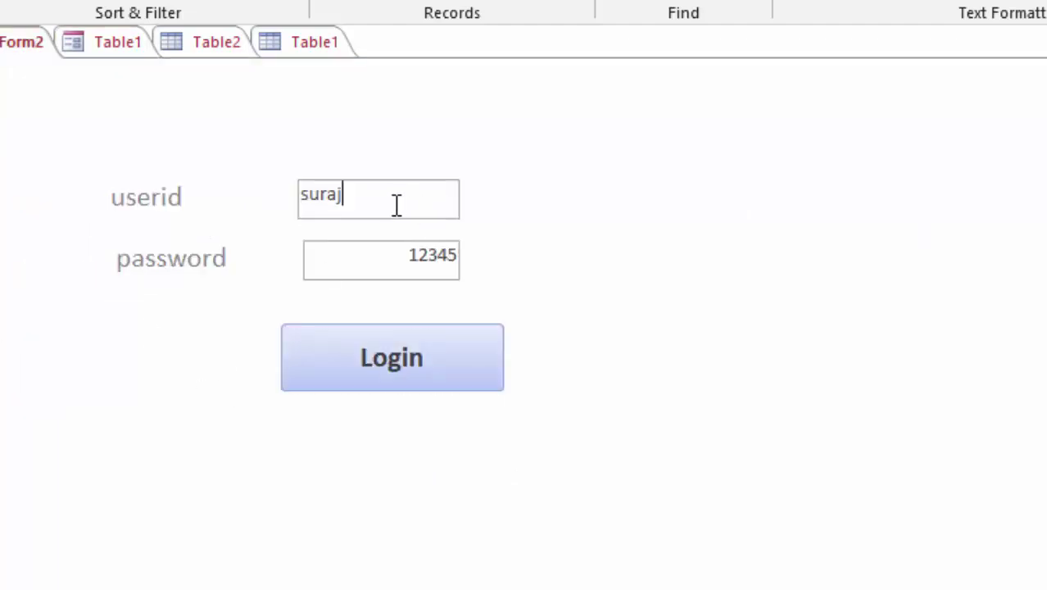
pyautogui.press('BackSpace')
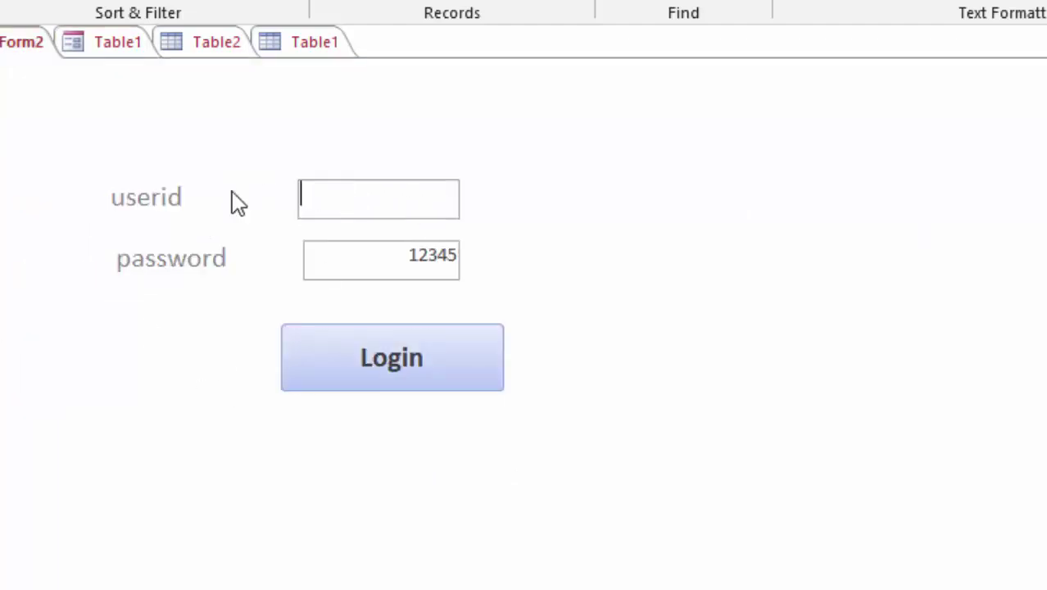
pyautogui.write('asddf')
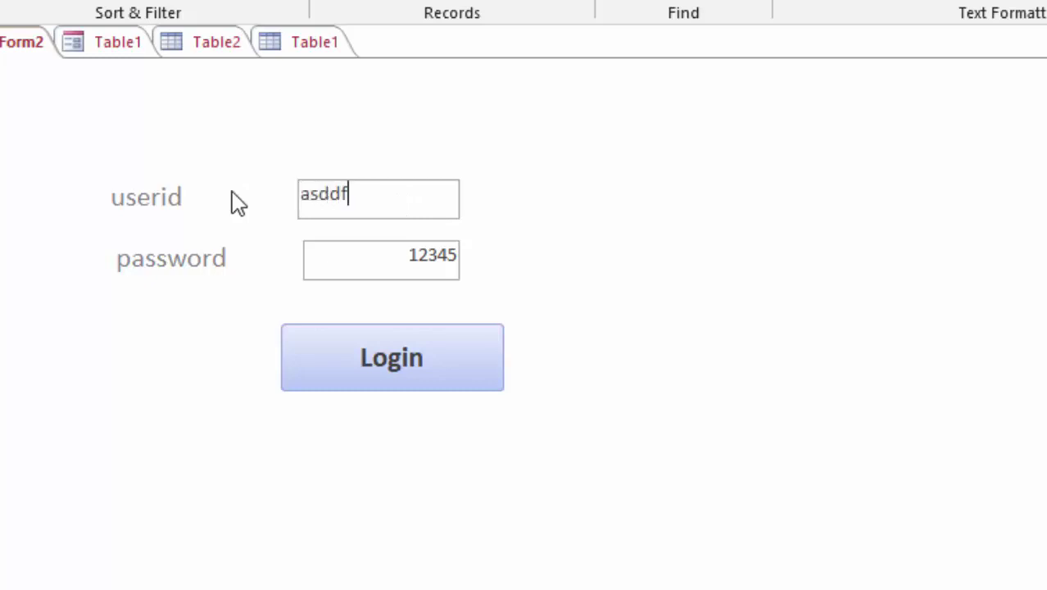
pyautogui.write('f')
pyautogui.click(528, 344)
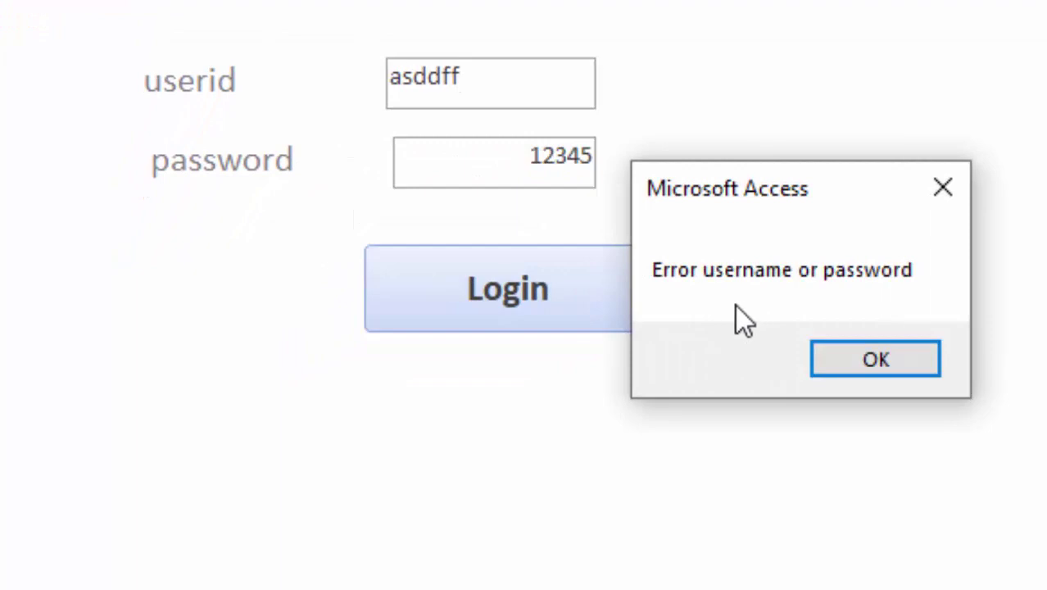
pyautogui.click(870, 362)
pyautogui.click(623, 317)
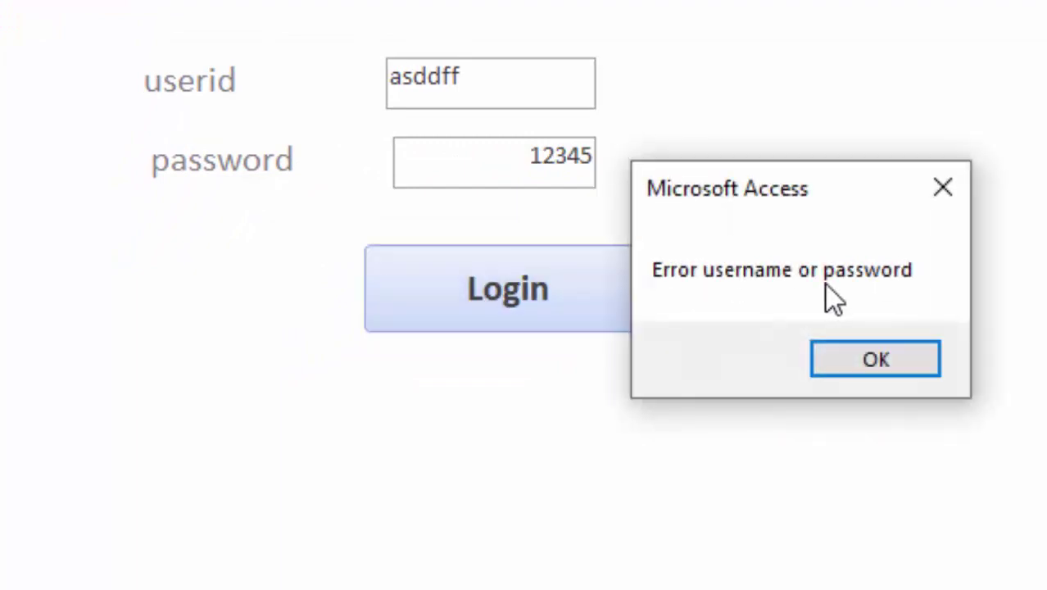
pyautogui.click(878, 359)
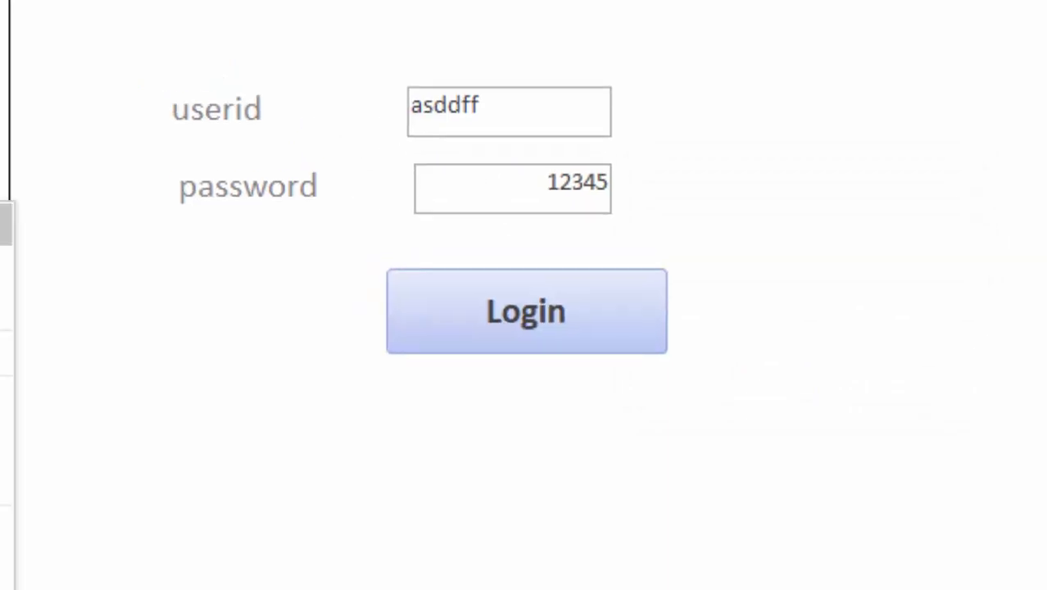
pyautogui.click(158, 510)
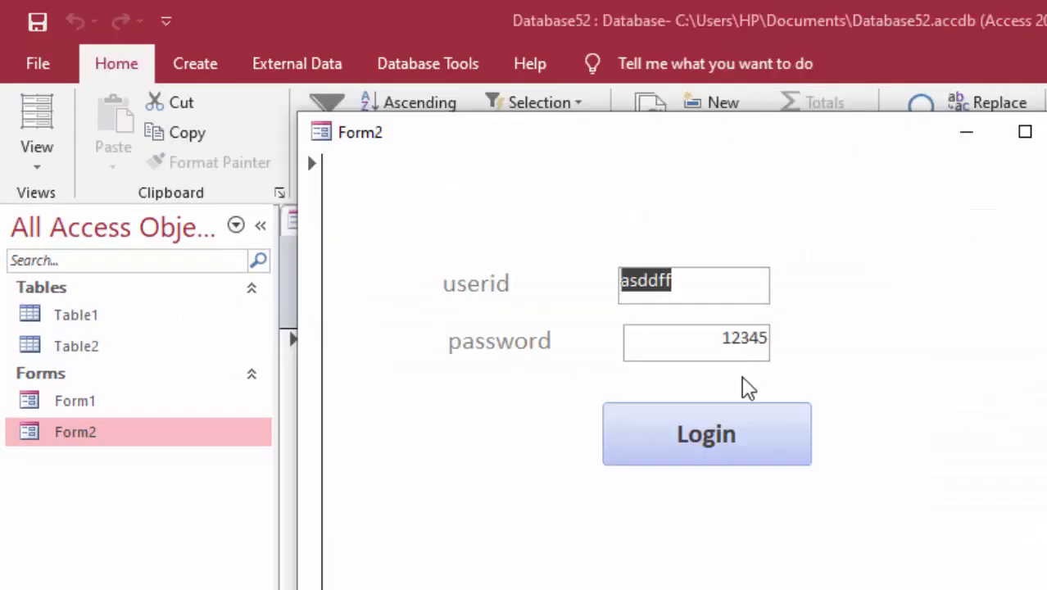
pyautogui.click(717, 428)
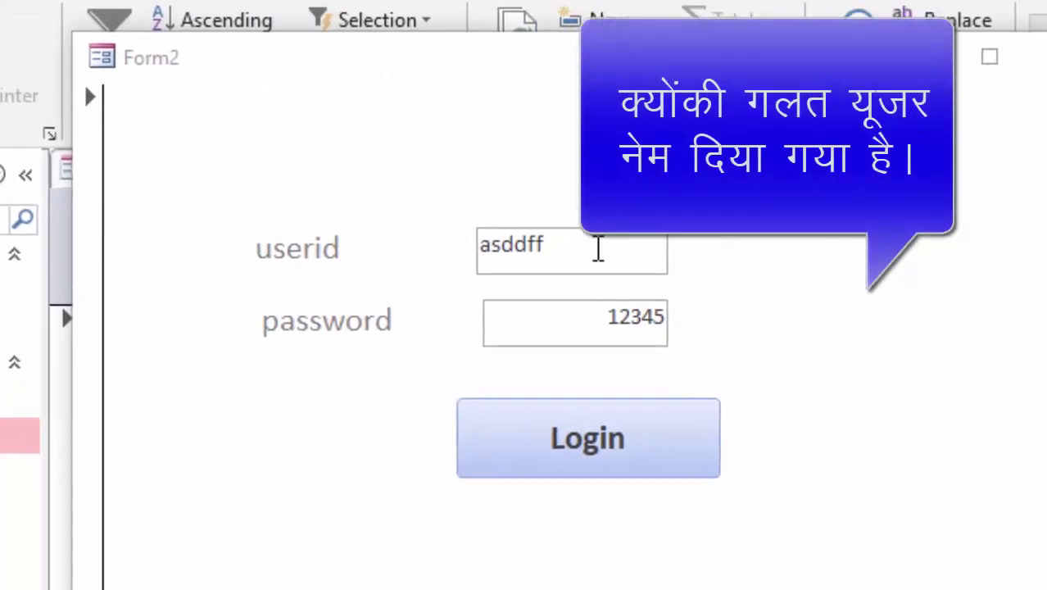
# Retype the valid user id, submit the login again and dismiss the message.
pyautogui.moveTo(666, 270); pyautogui.dragTo(549, 266)
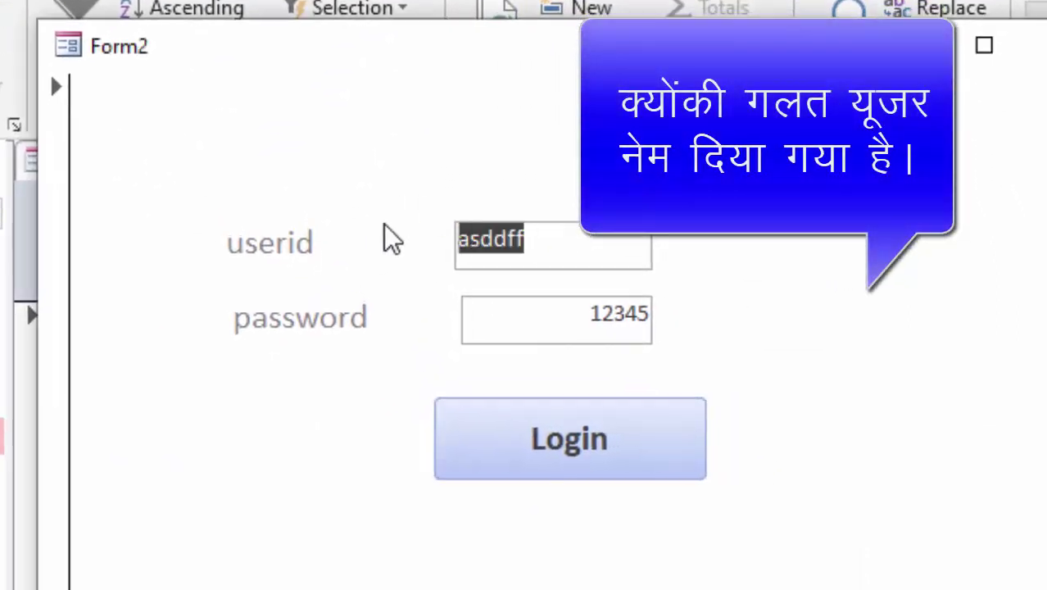
pyautogui.press('BackSpace')
pyautogui.write('s')
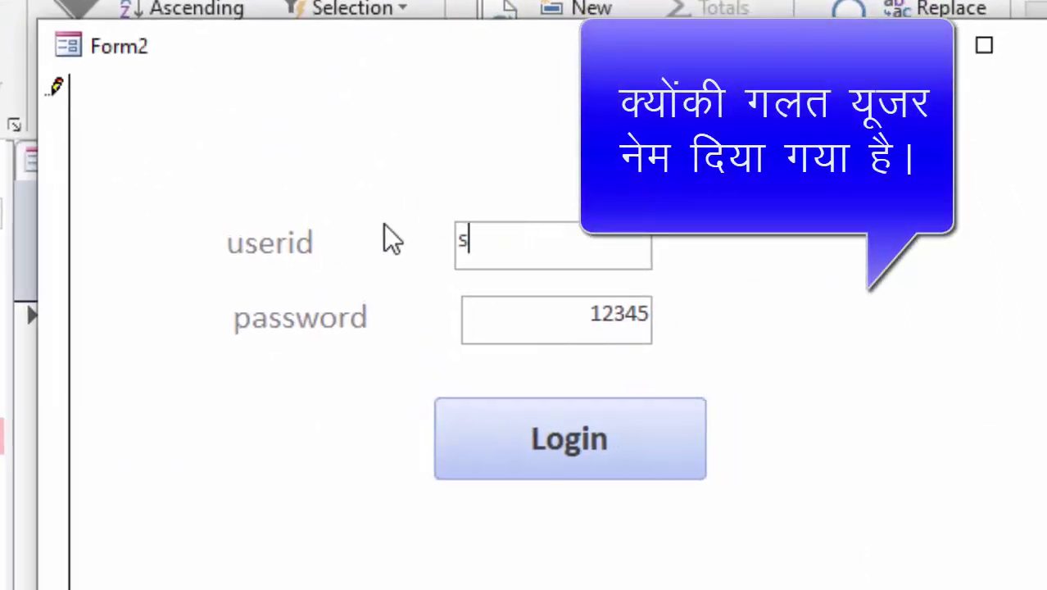
pyautogui.write('uraj')
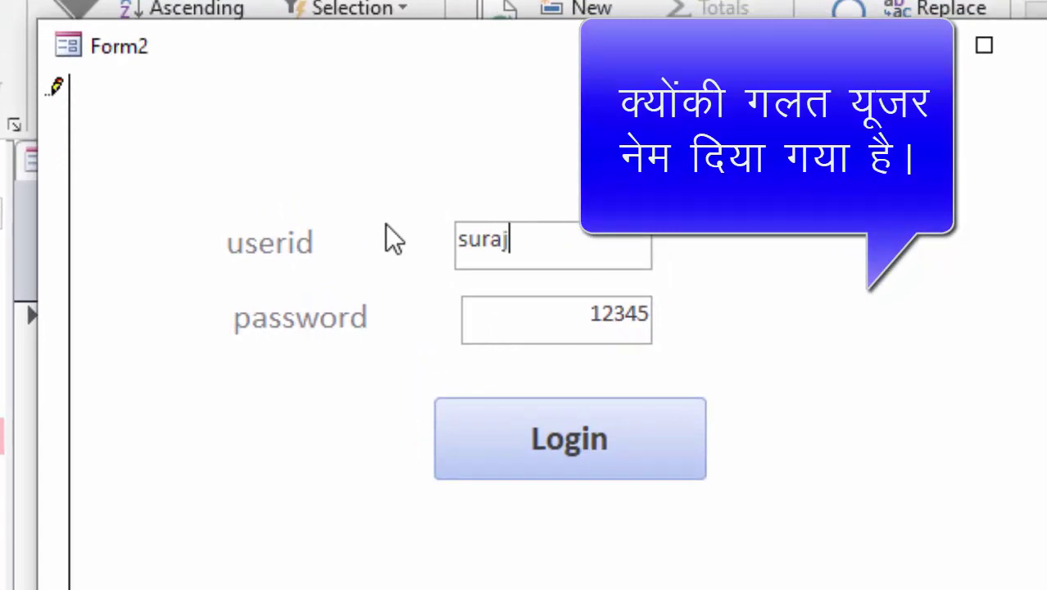
pyautogui.press('Tab')
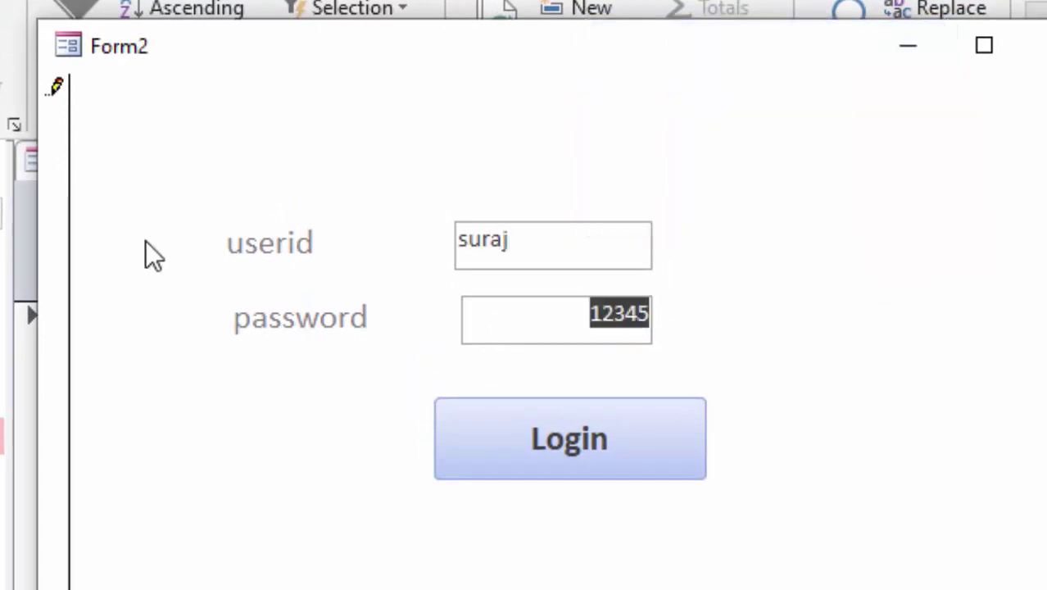
pyautogui.click(496, 439)
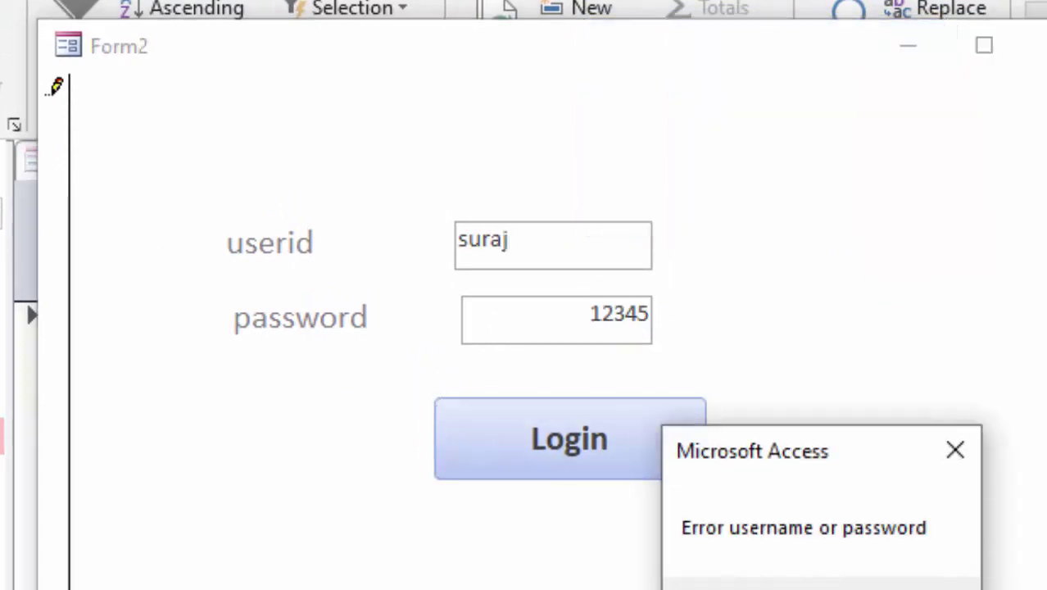
pyautogui.press('Return')
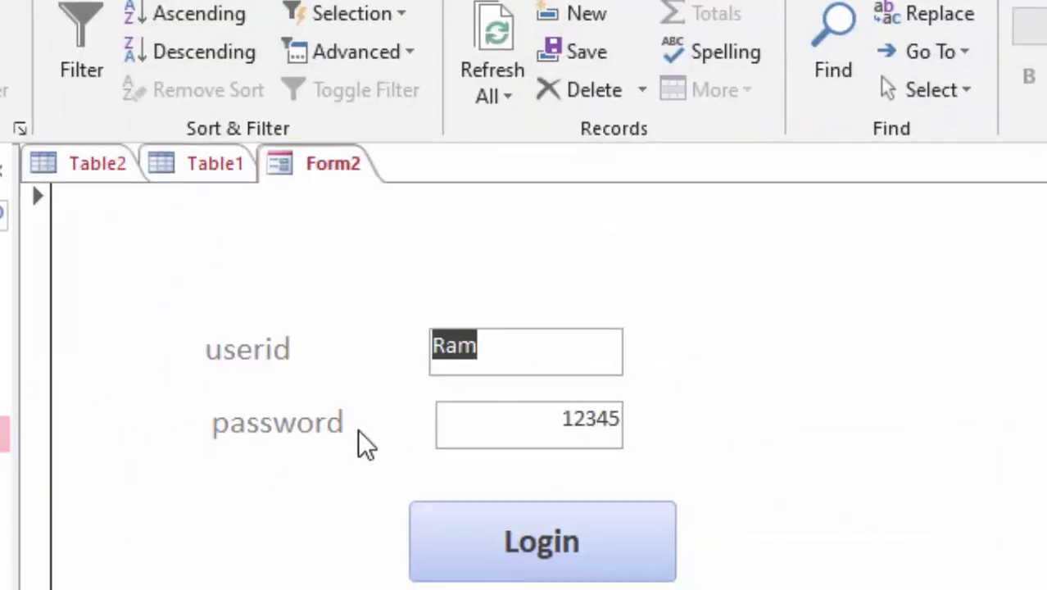
# Log in to open the Table1 form, browse its records, then reopen Form2 and log in again.
pyautogui.click(461, 553)
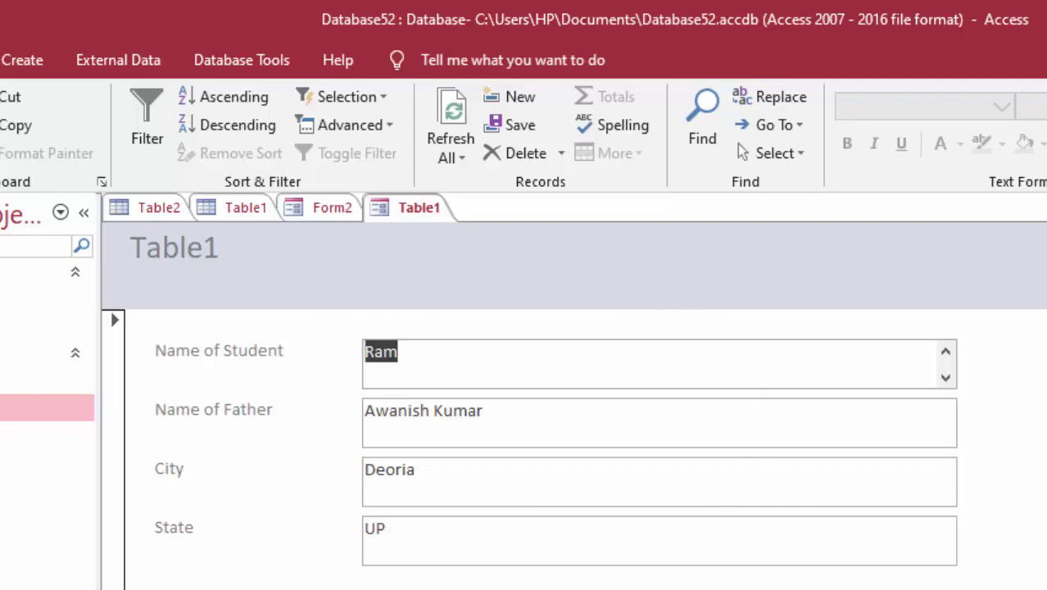
pyautogui.hotkey('ctrl', 'w')
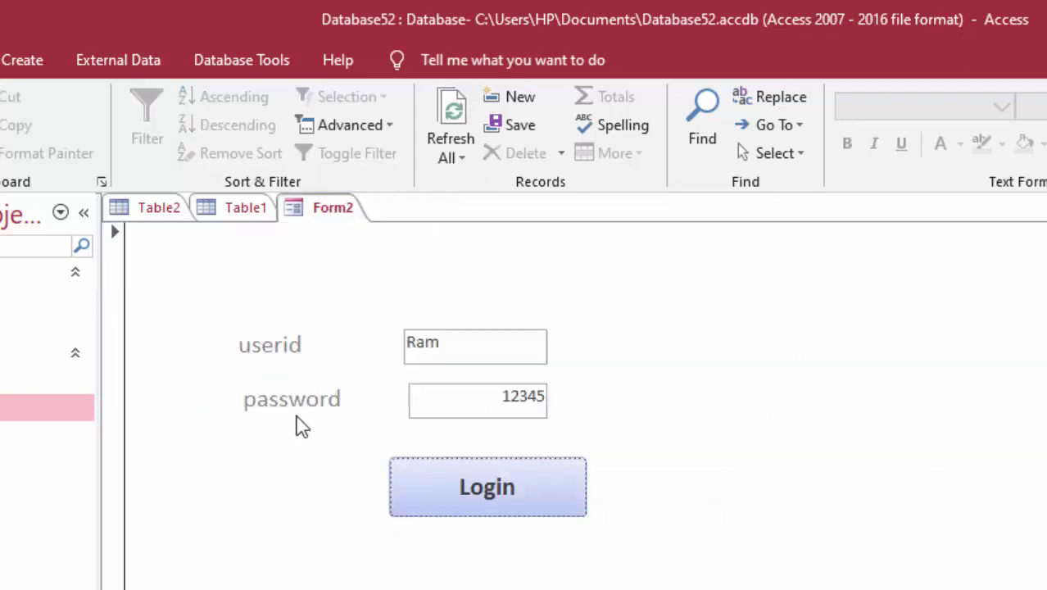
pyautogui.press('Return')
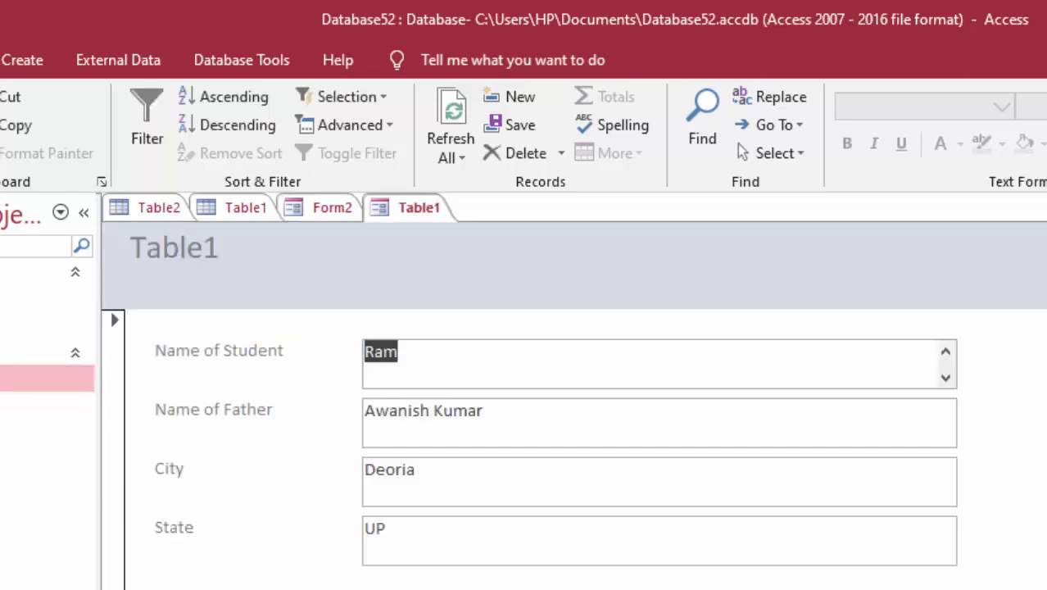
pyautogui.hotkey('ctrl', '+')
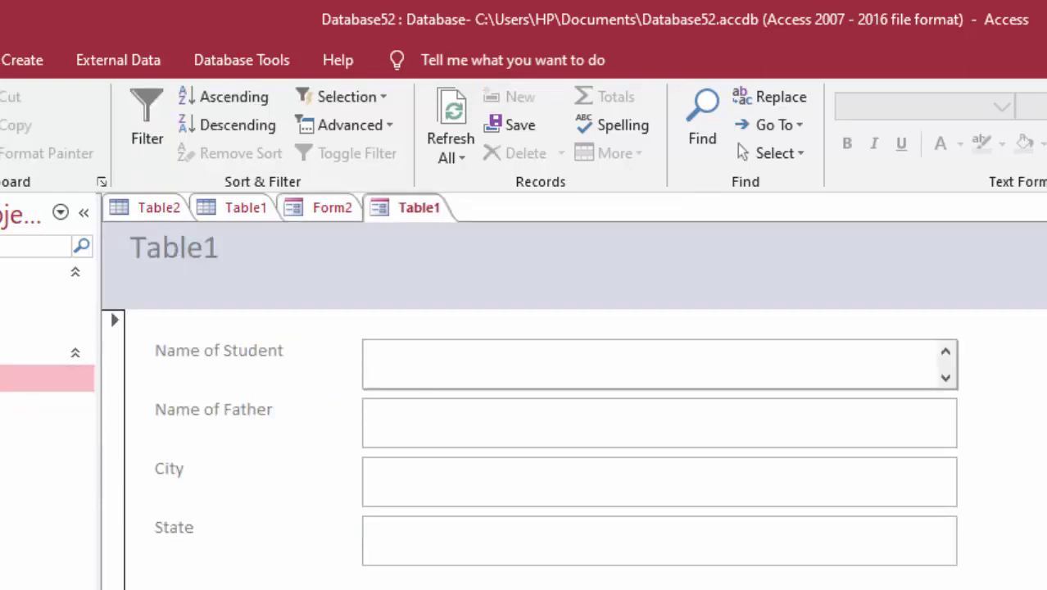
pyautogui.press('pageup')
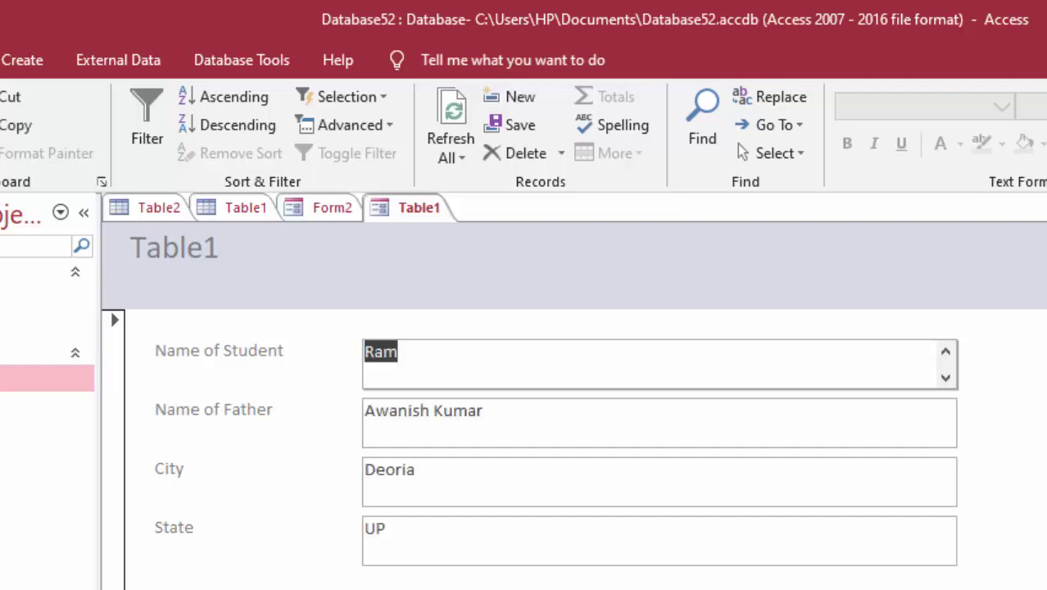
pyautogui.doubleClick(4, 408)
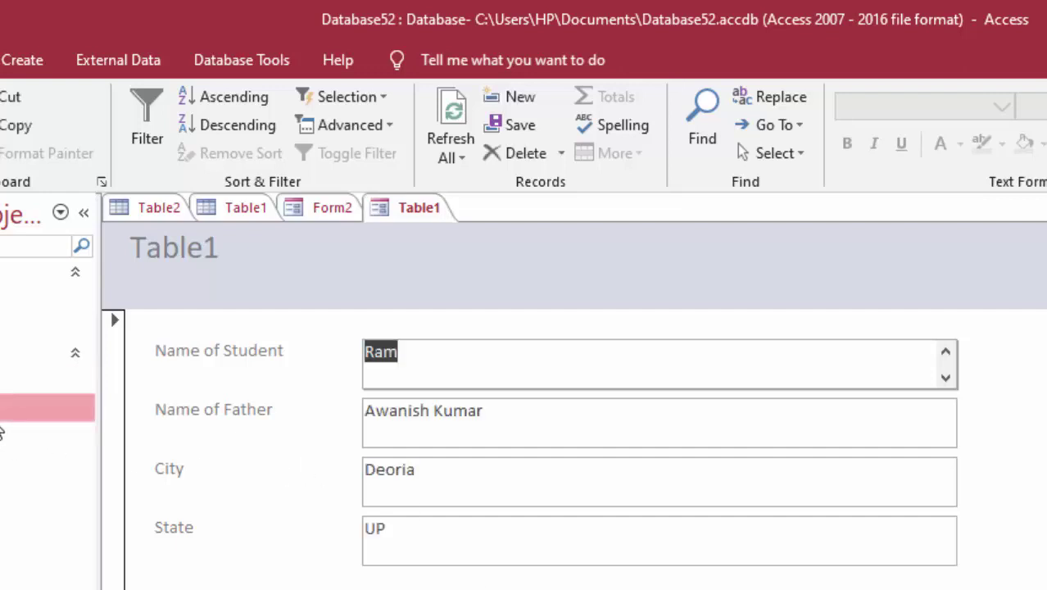
pyautogui.click(465, 508)
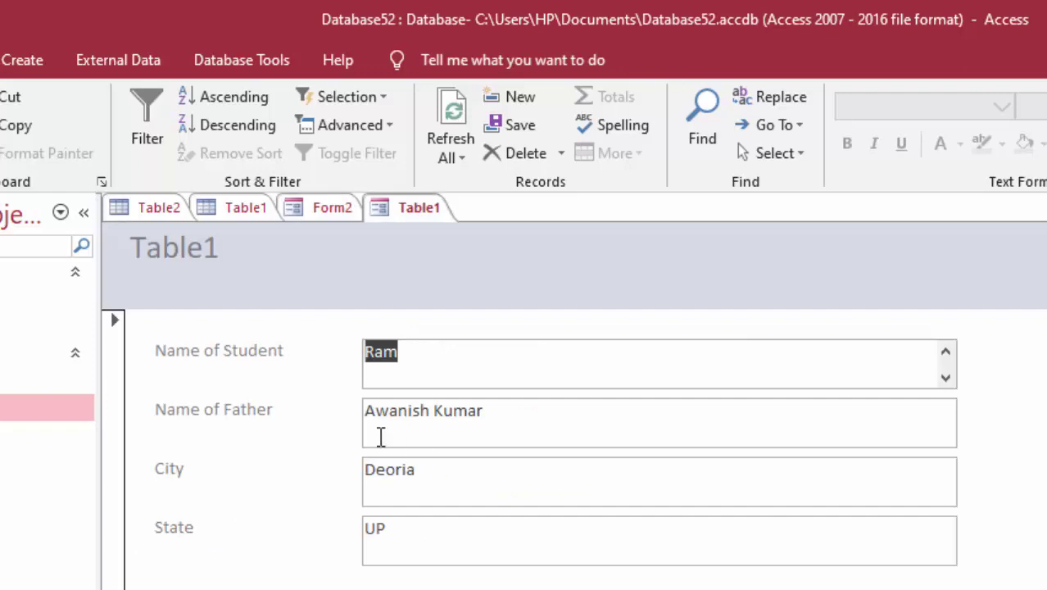